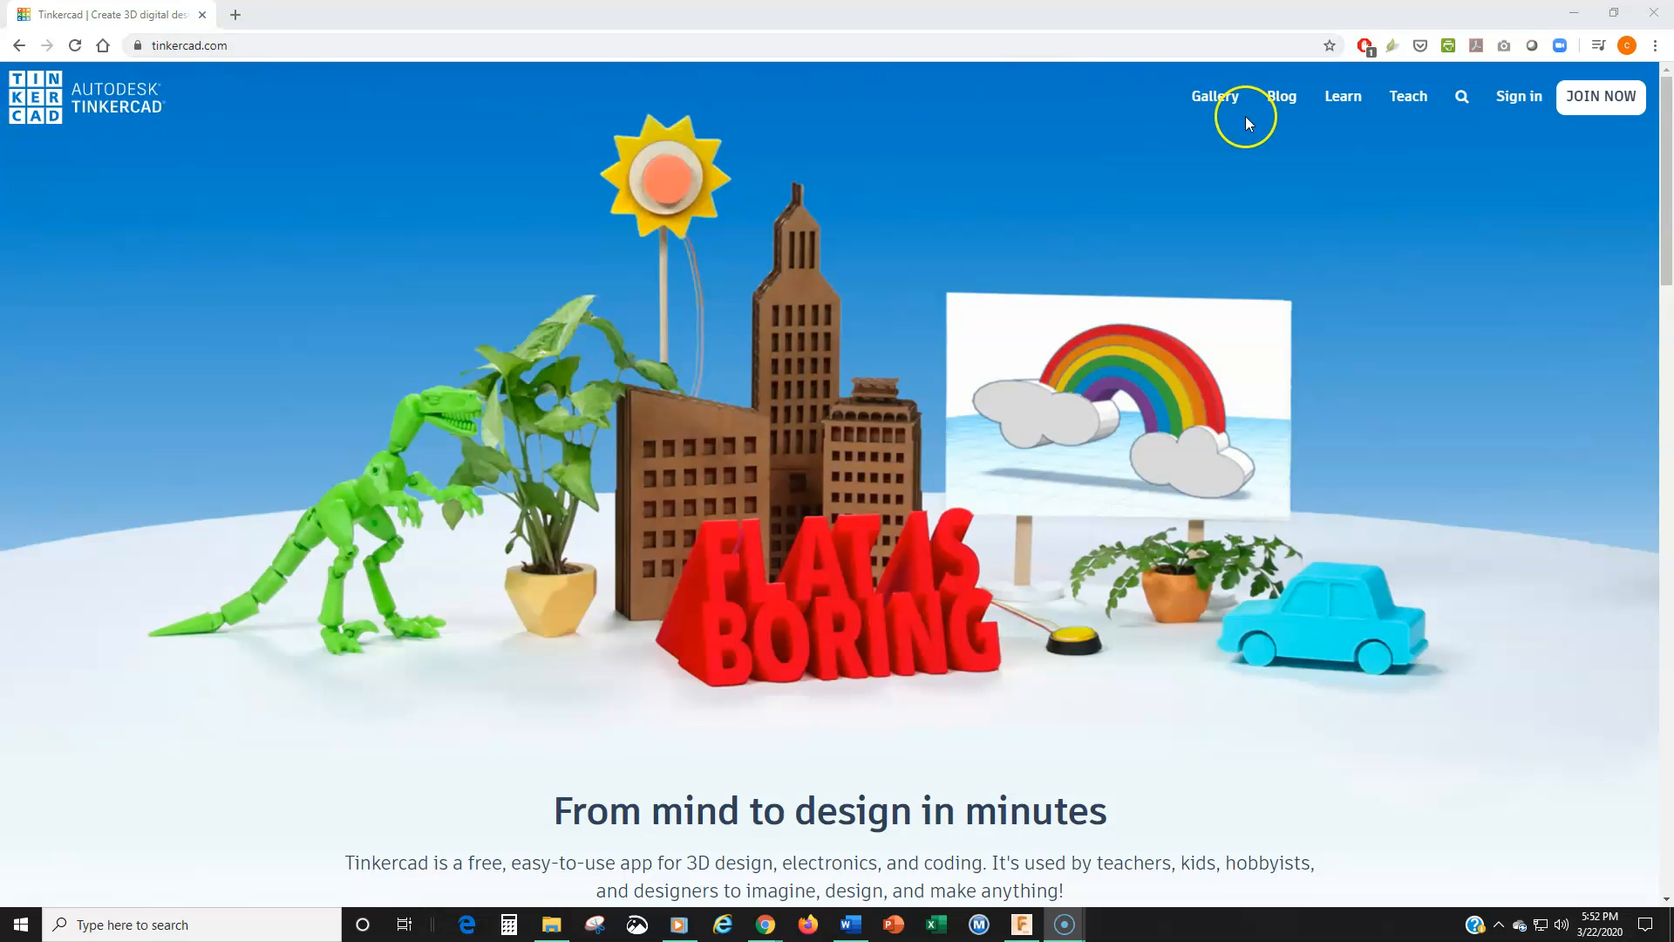
Step: Sign in to Tinkercad using the email or username option and enter the account password
{"action": "left_click", "coordinate": [1492, 97]}
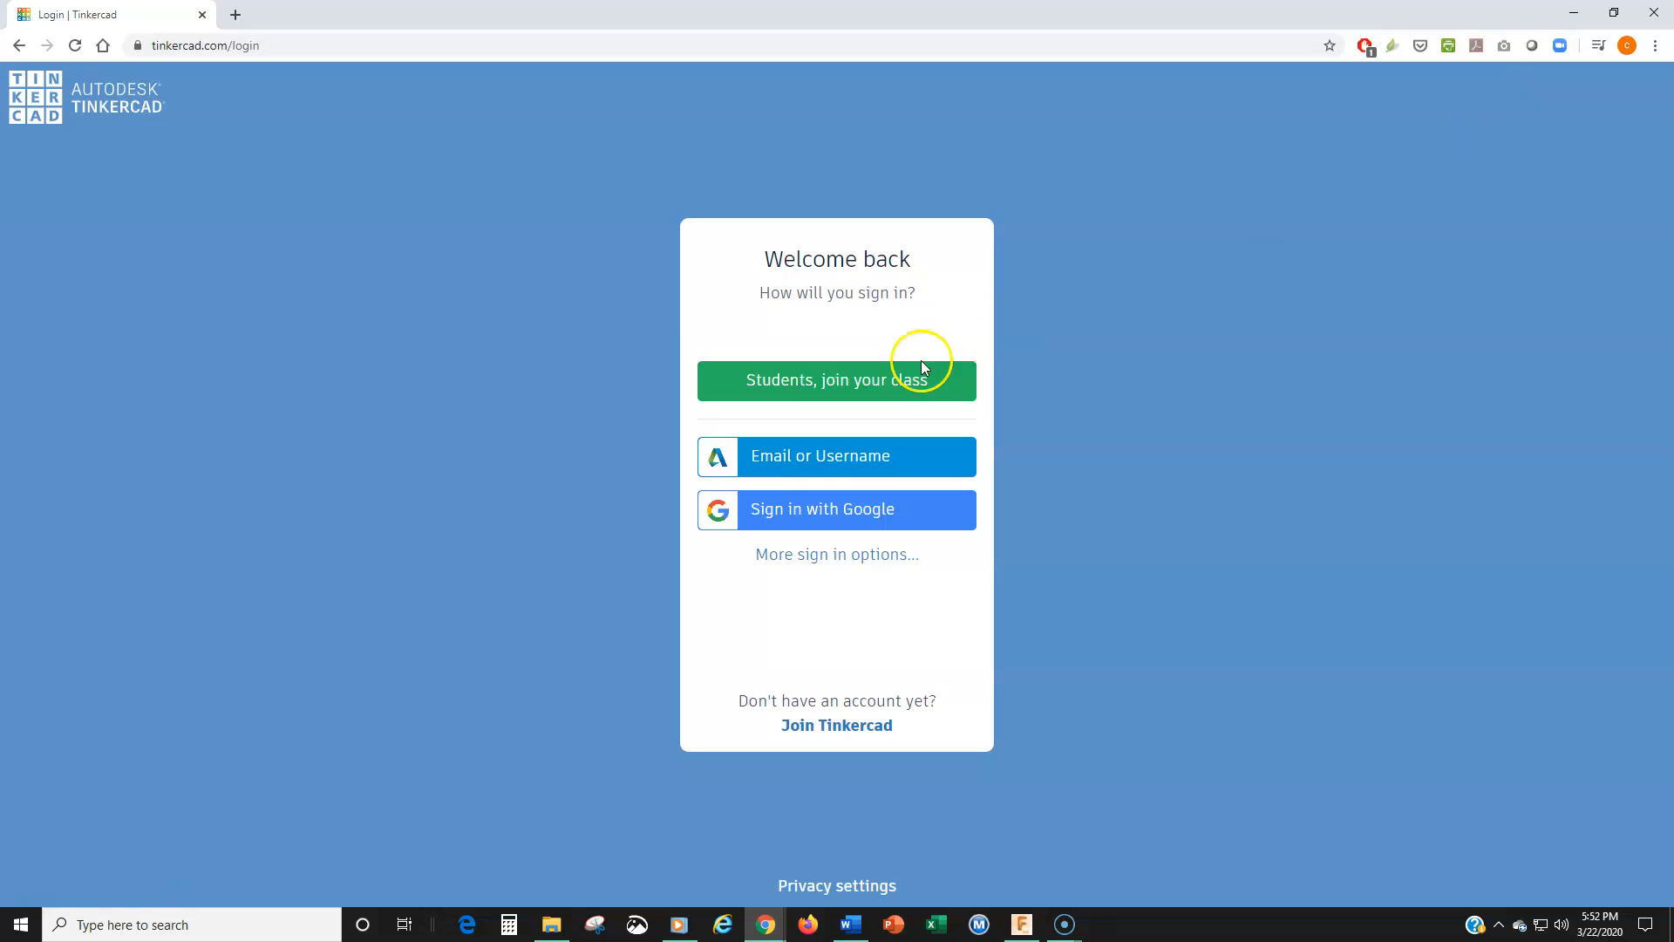
{"action": "left_click", "coordinate": [806, 463]}
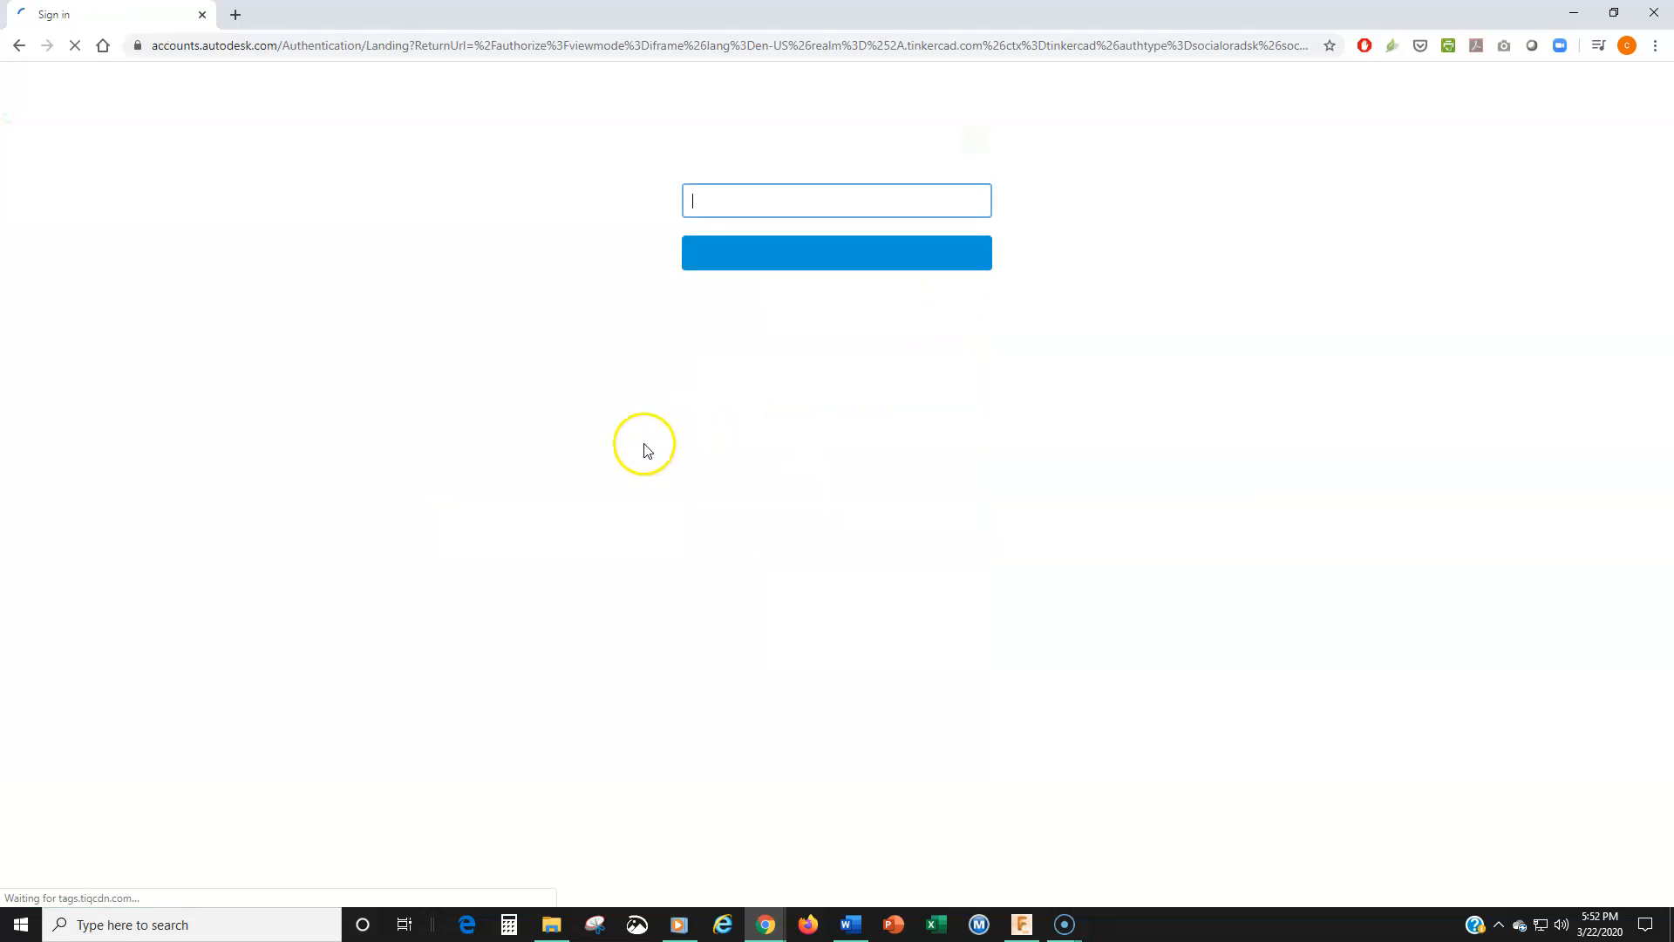
{"action": "left_click", "coordinate": [763, 248]}
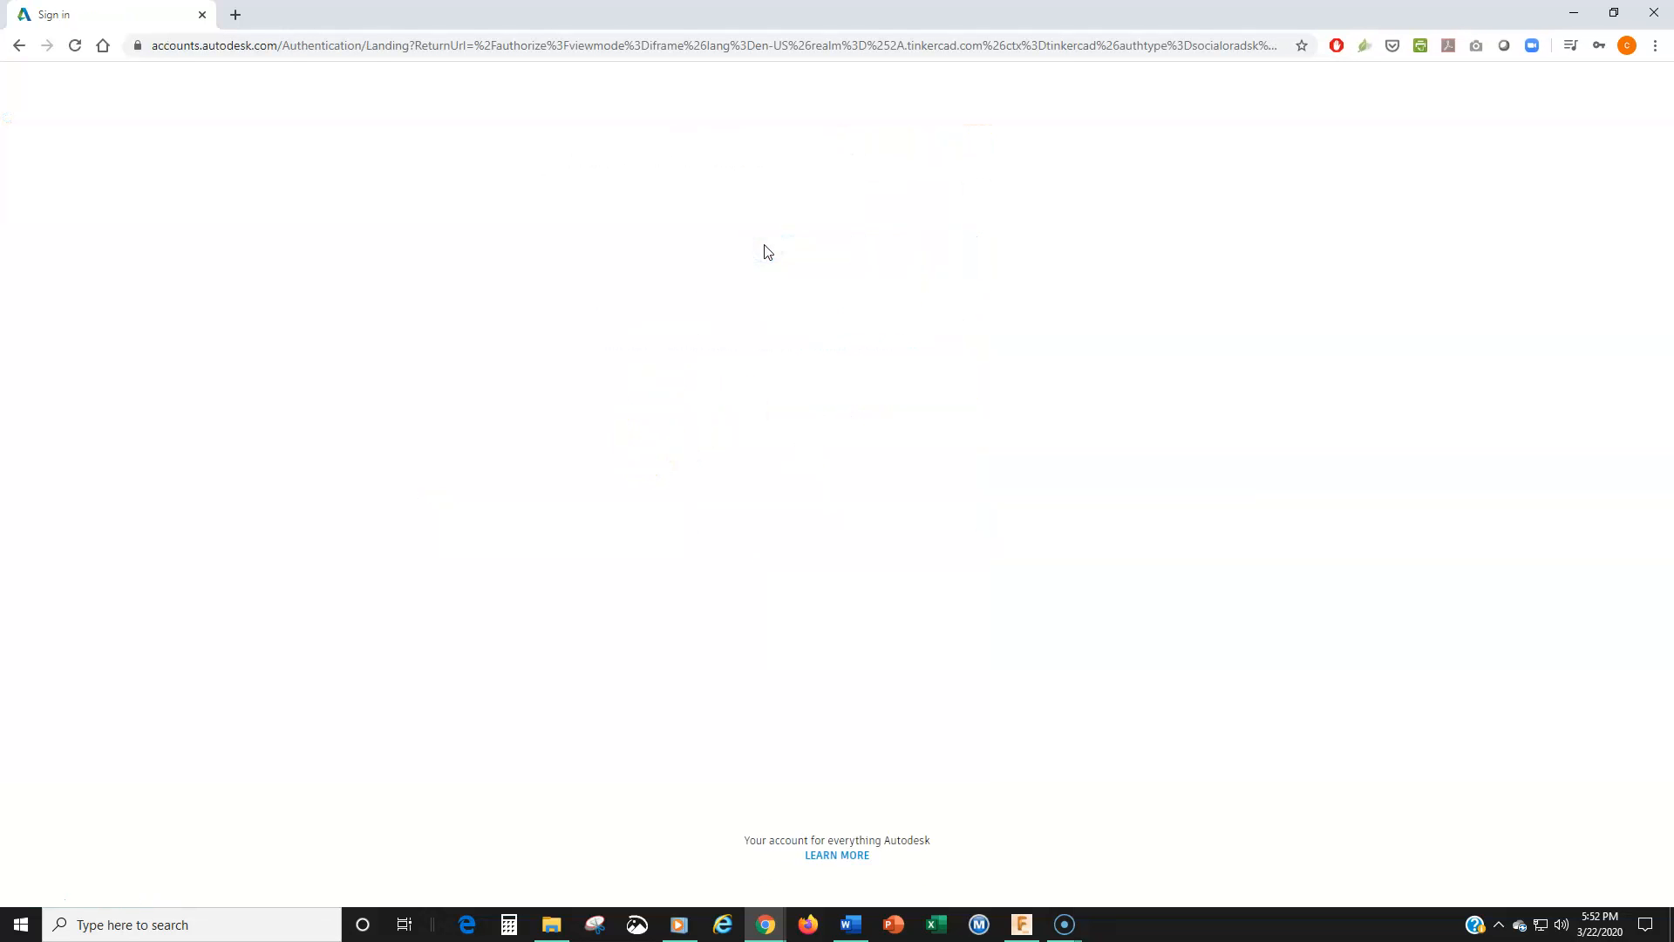
{"action": "left_click", "coordinate": [765, 279]}
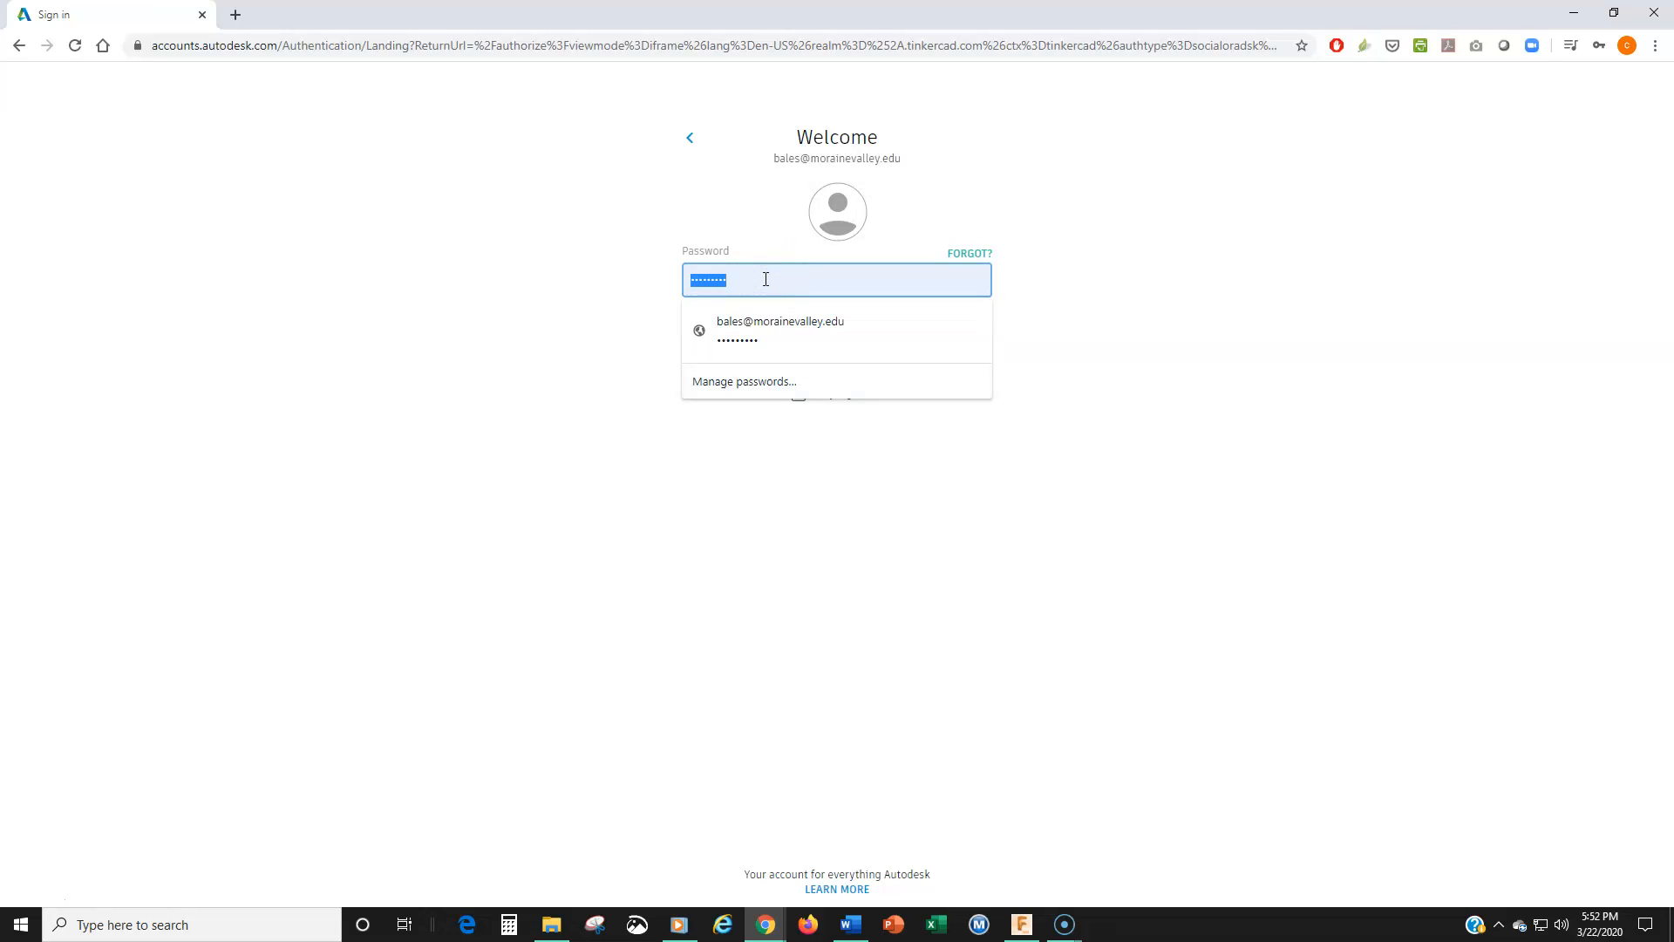
{"action": "type", "text": "***"}
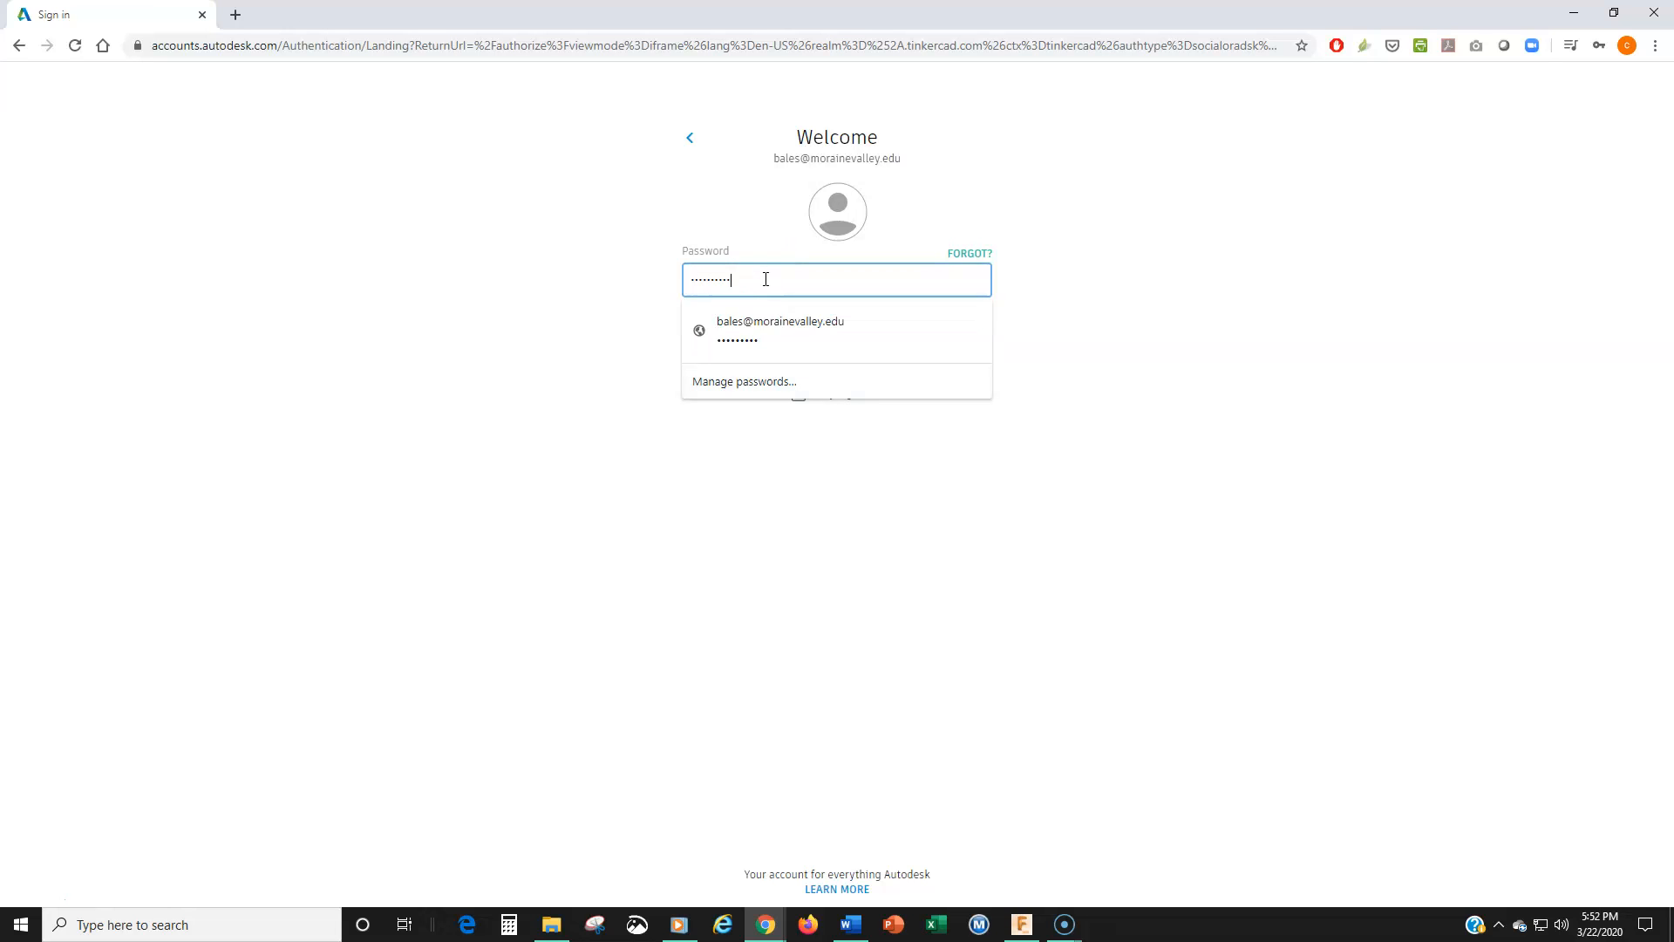
{"action": "key", "text": "Return"}
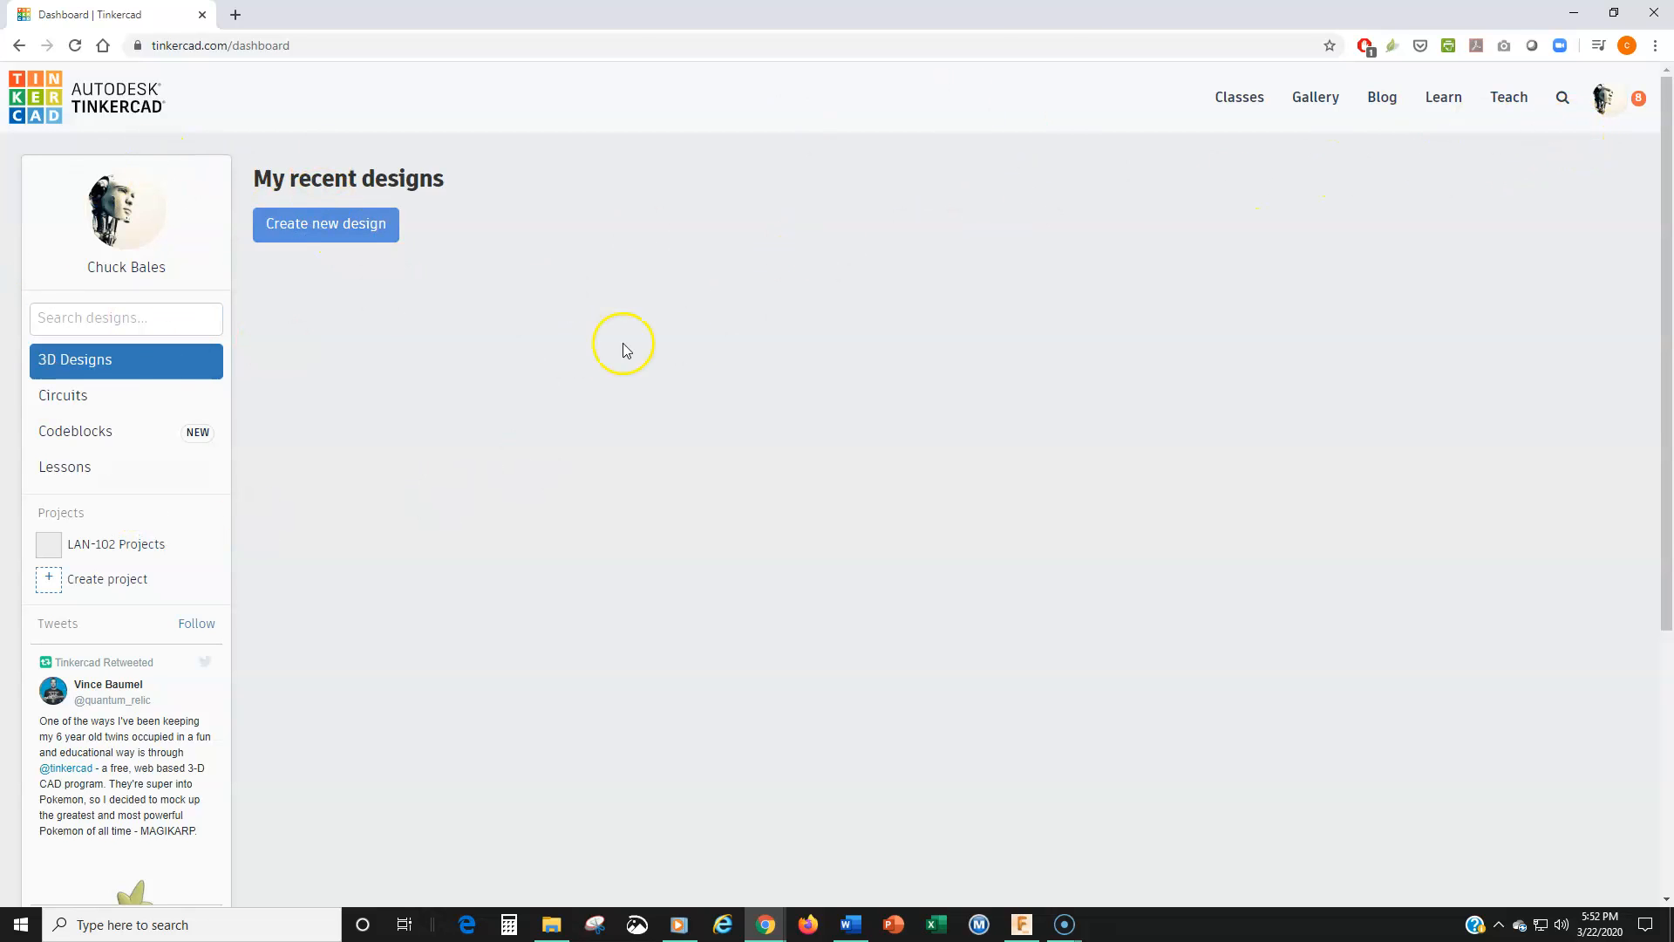
Step: Create a new circuit from the Circuits dashboard and name it "Project 1 Demo"
{"action": "left_click", "coordinate": [68, 399]}
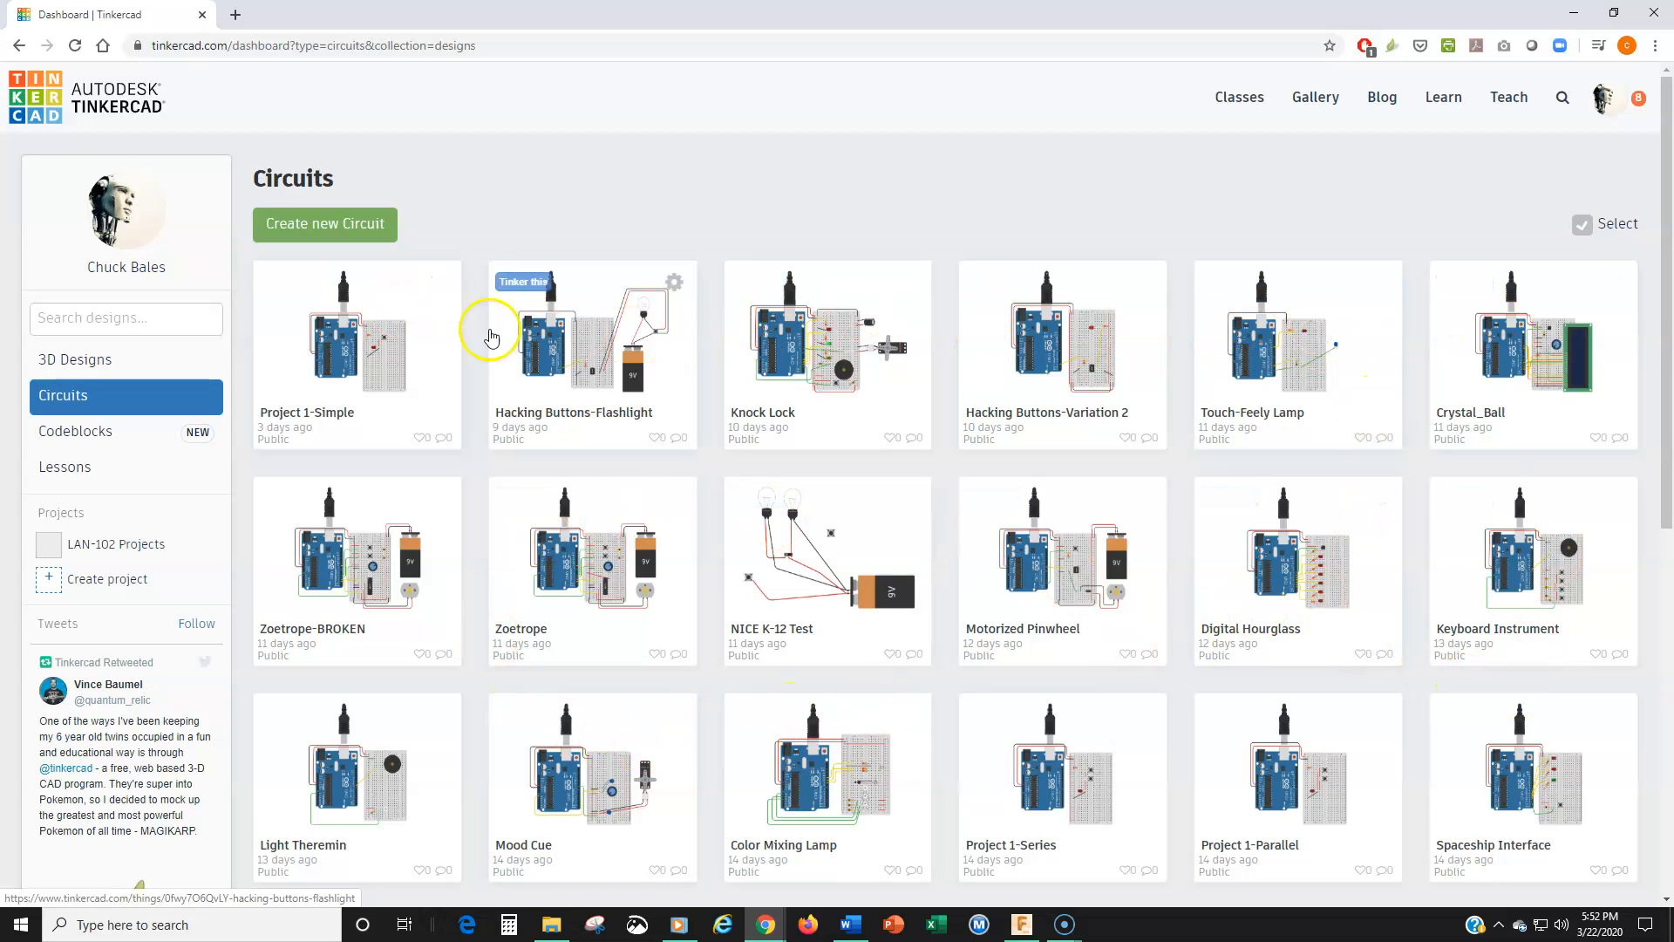
{"action": "left_click", "coordinate": [324, 229]}
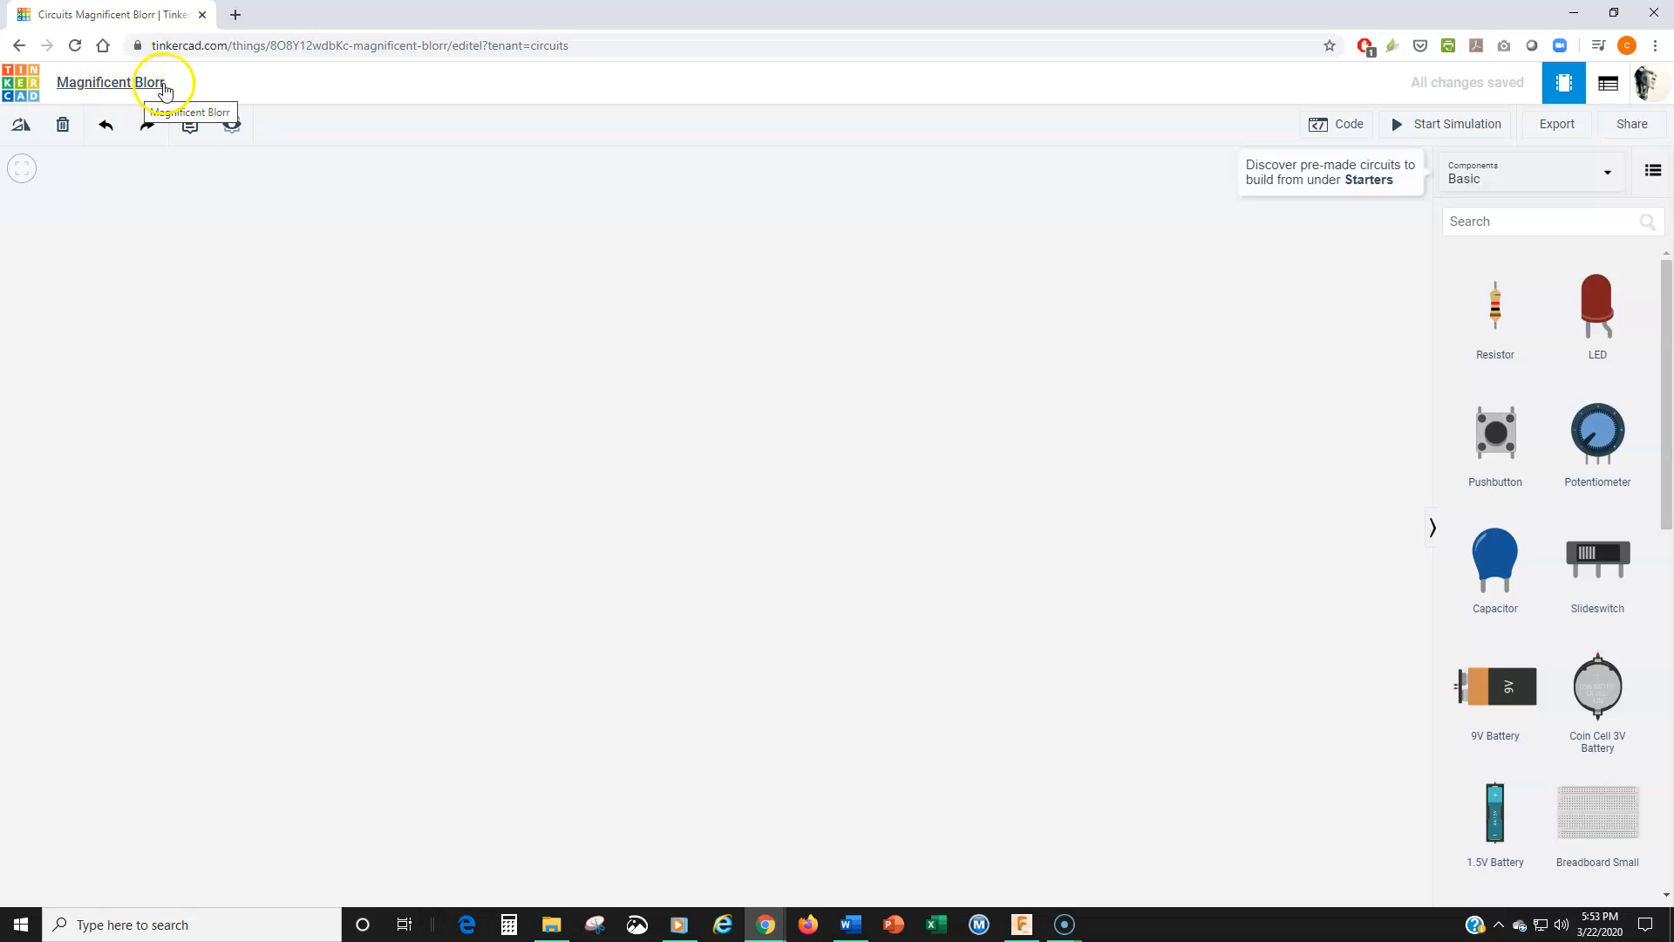
{"action": "left_click", "coordinate": [111, 87]}
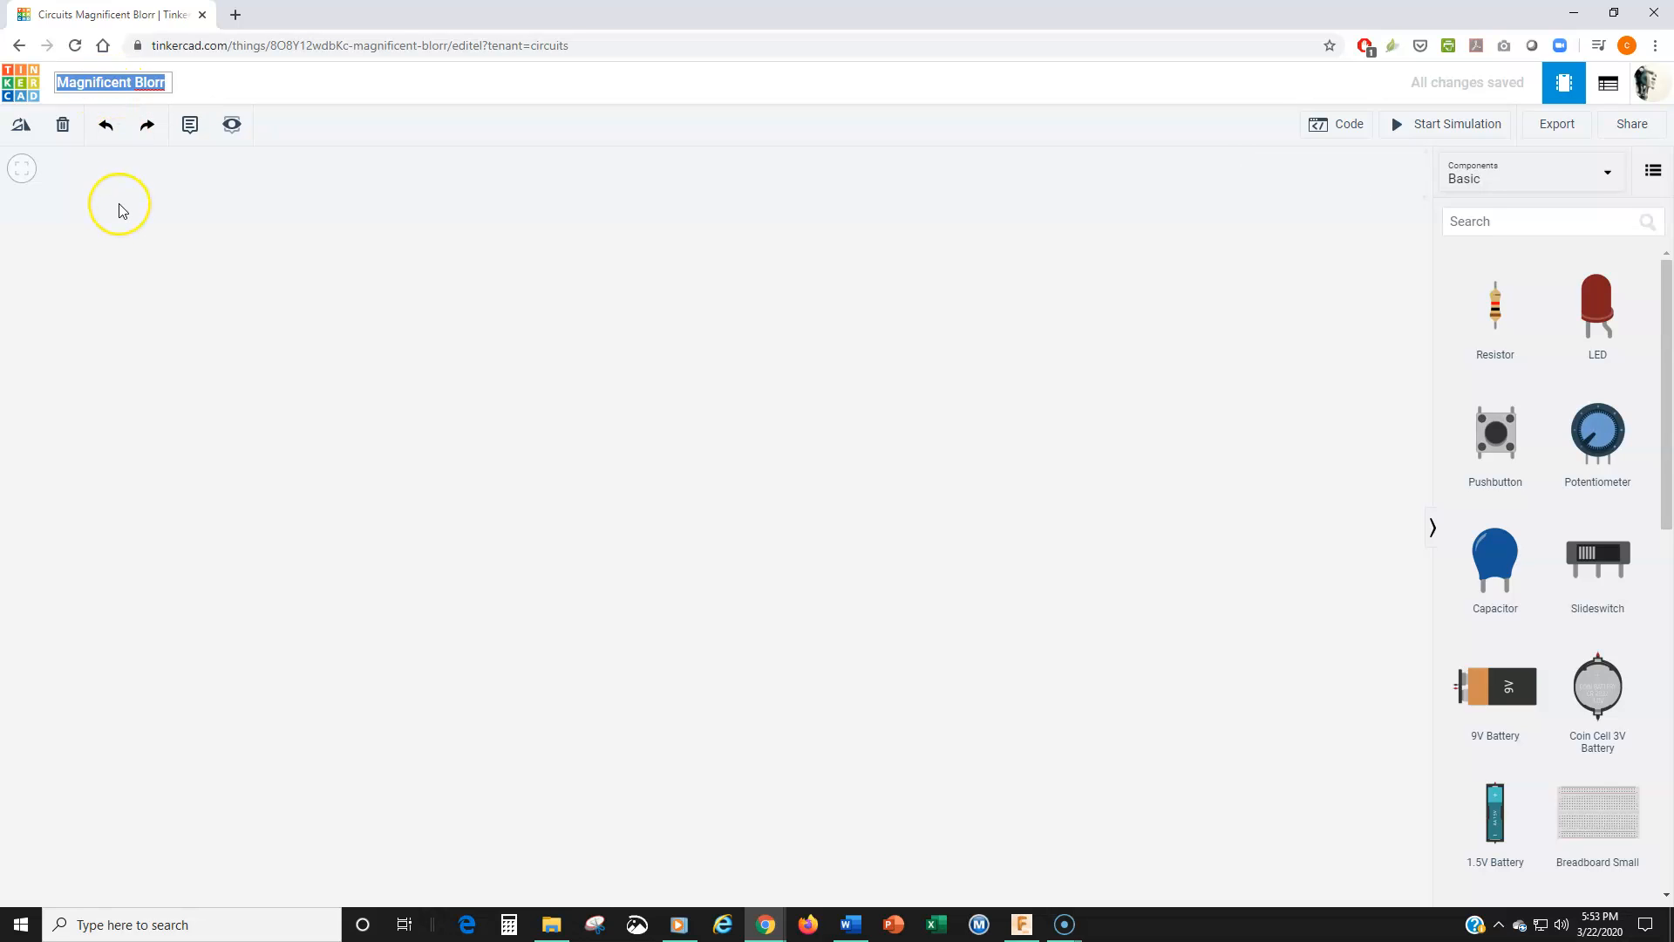
{"action": "type", "text": "Project 1"}
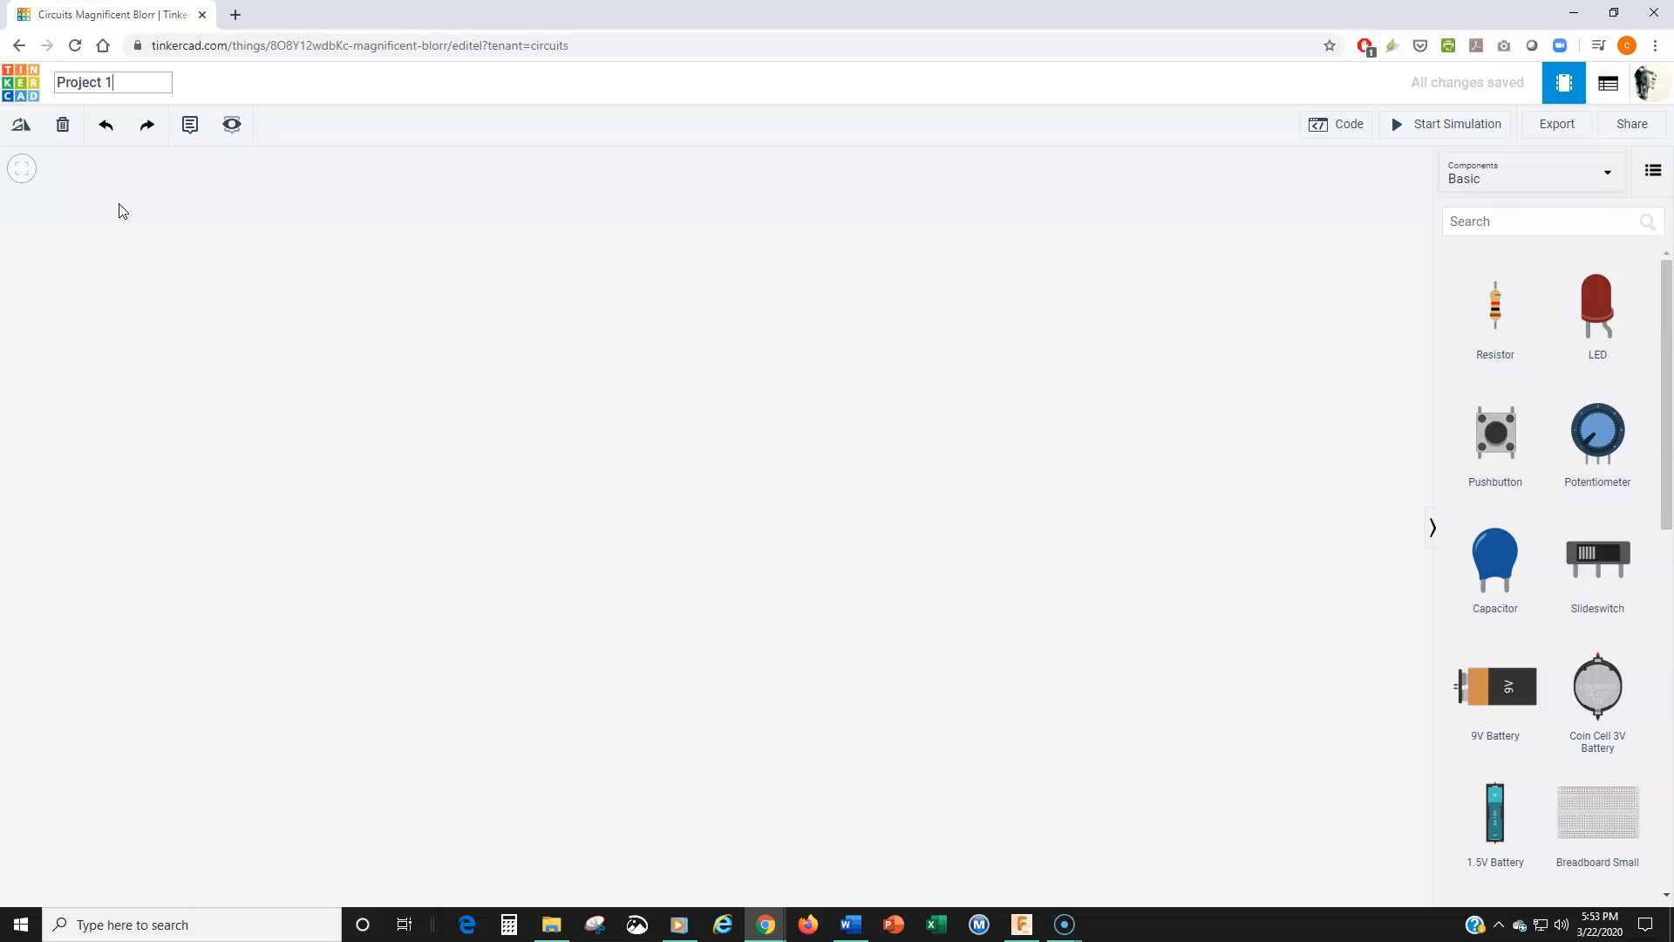
{"action": "key", "text": "Return"}
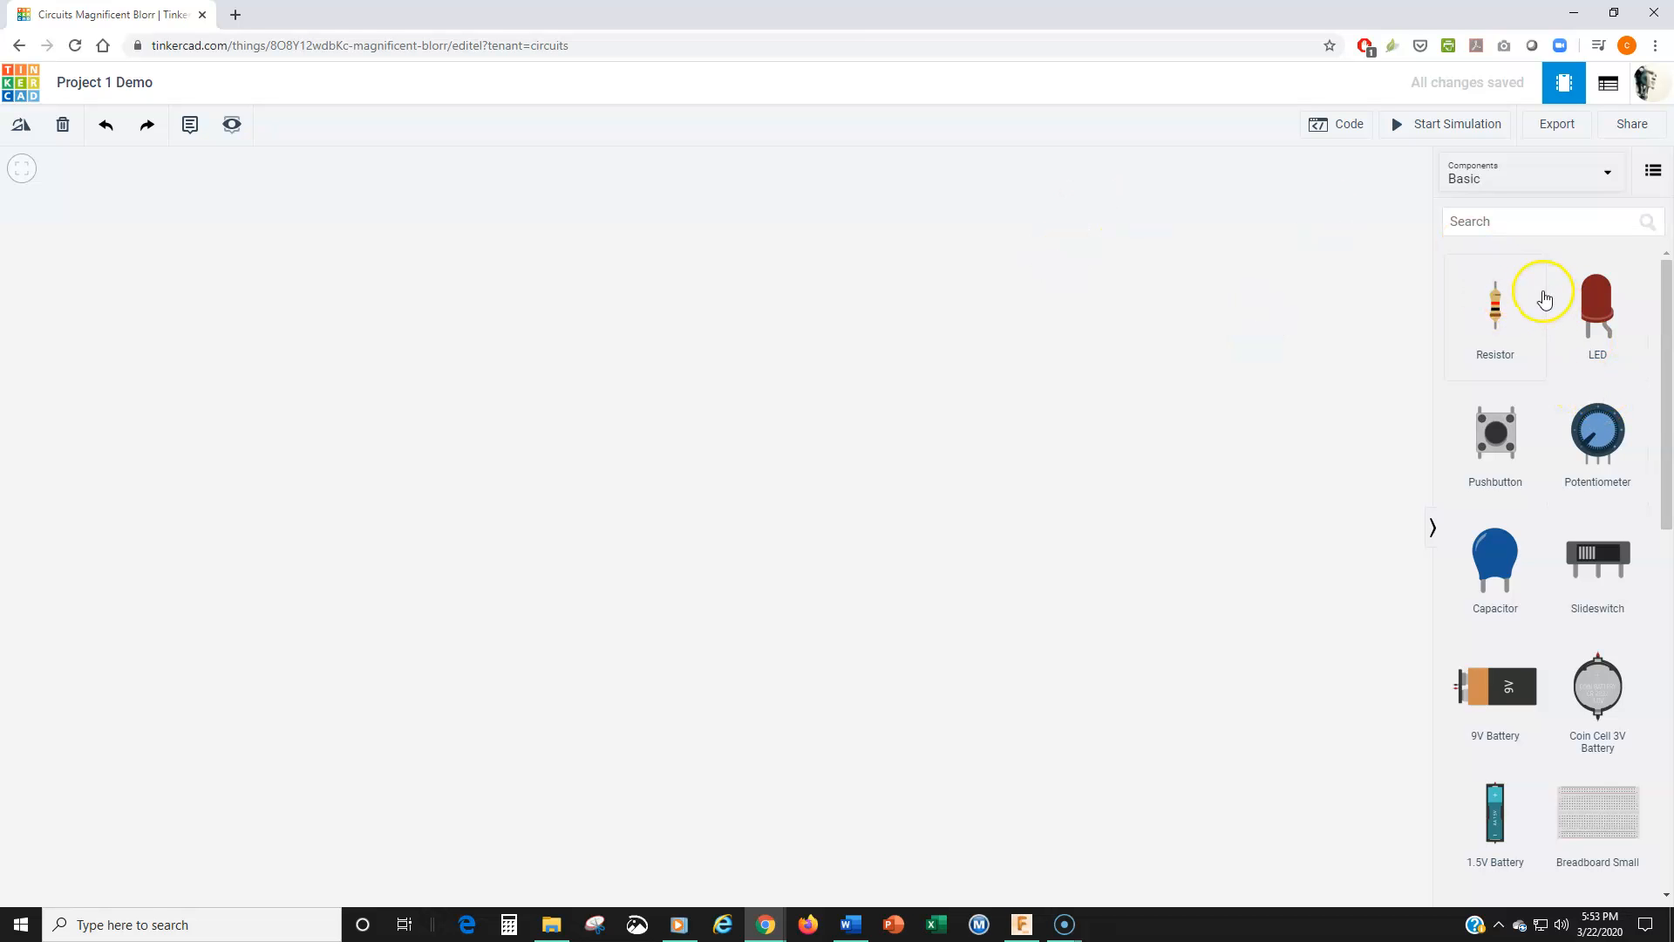
Step: Place an Arduino Uno R3 in the workspace and rotate it 90° clockwise so its USB port faces up
{"action": "scroll", "coordinate": [1495, 419], "scroll_direction": "down", "scroll_amount": 6}
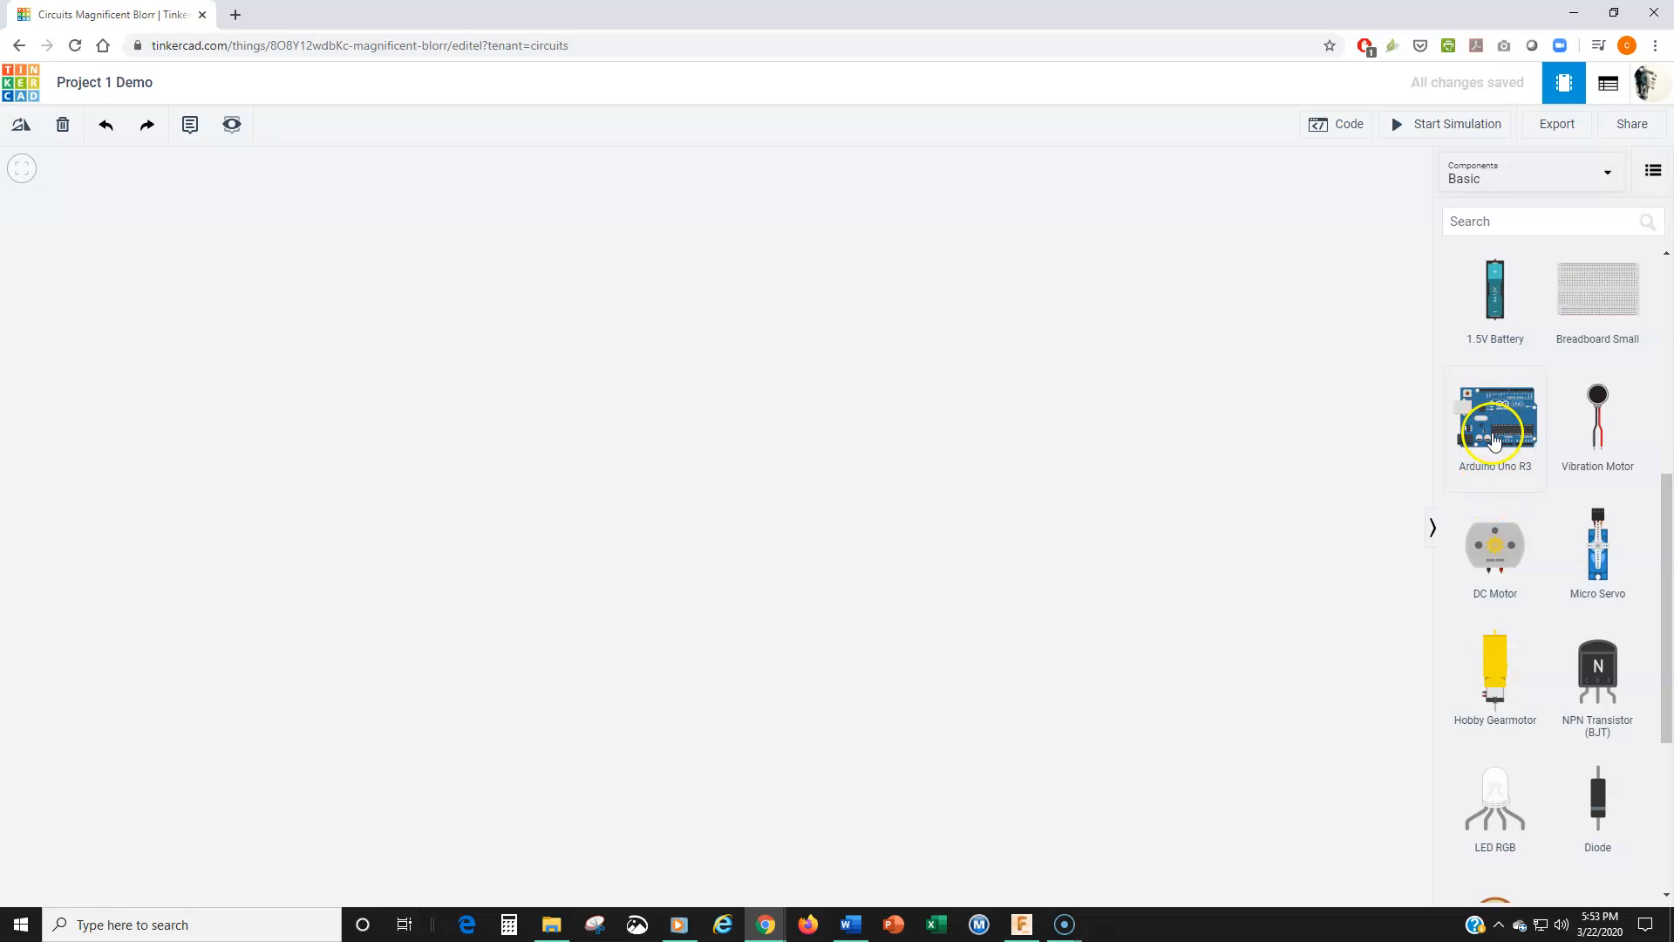
{"action": "left_click_drag", "start_coordinate": [1520, 443], "coordinate": [638, 515]}
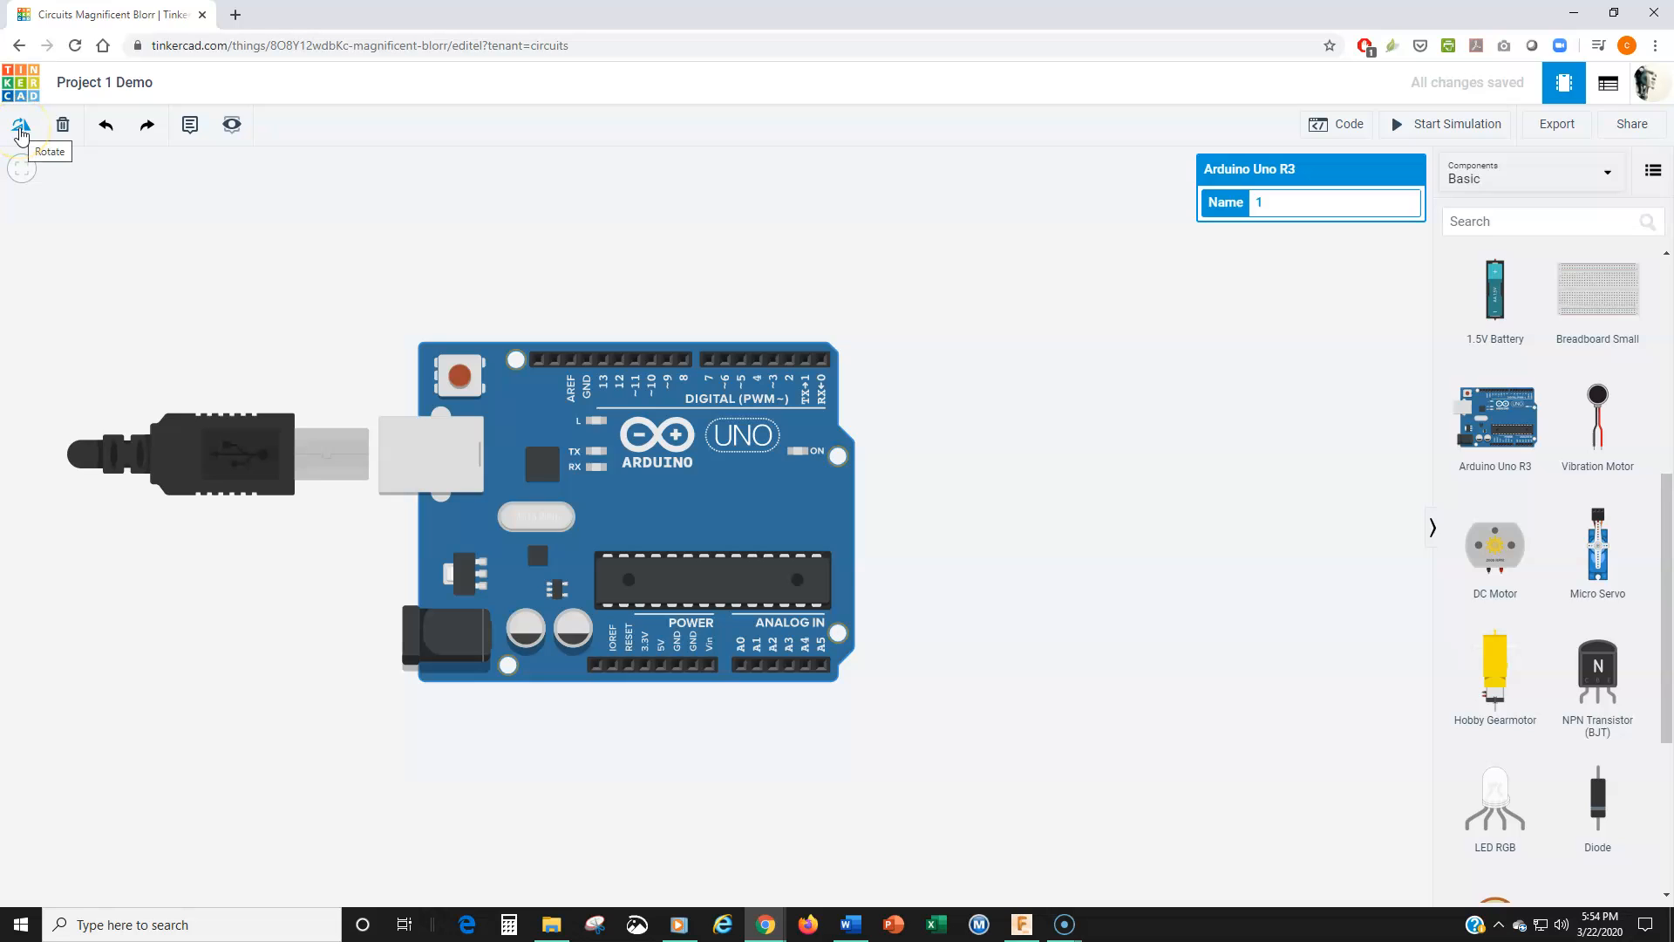
{"action": "left_click", "coordinate": [21, 129]}
{"action": "left_click", "coordinate": [21, 129]}
{"action": "left_click", "coordinate": [21, 129]}
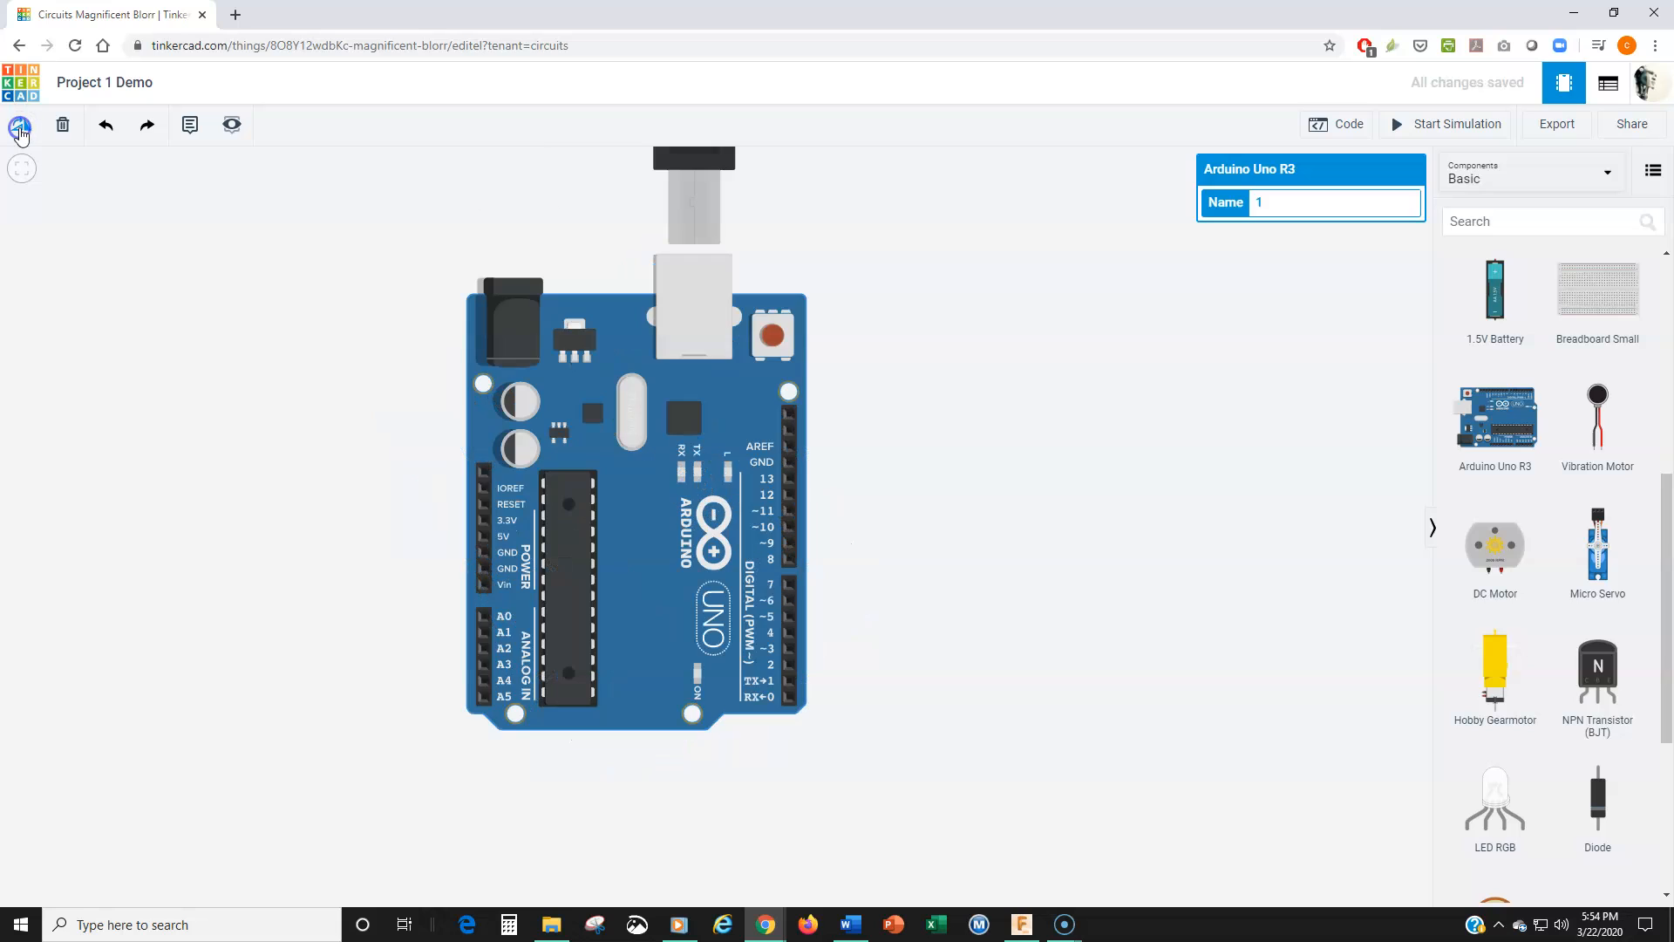
{"action": "left_click_drag", "start_coordinate": [646, 537], "coordinate": [596, 579]}
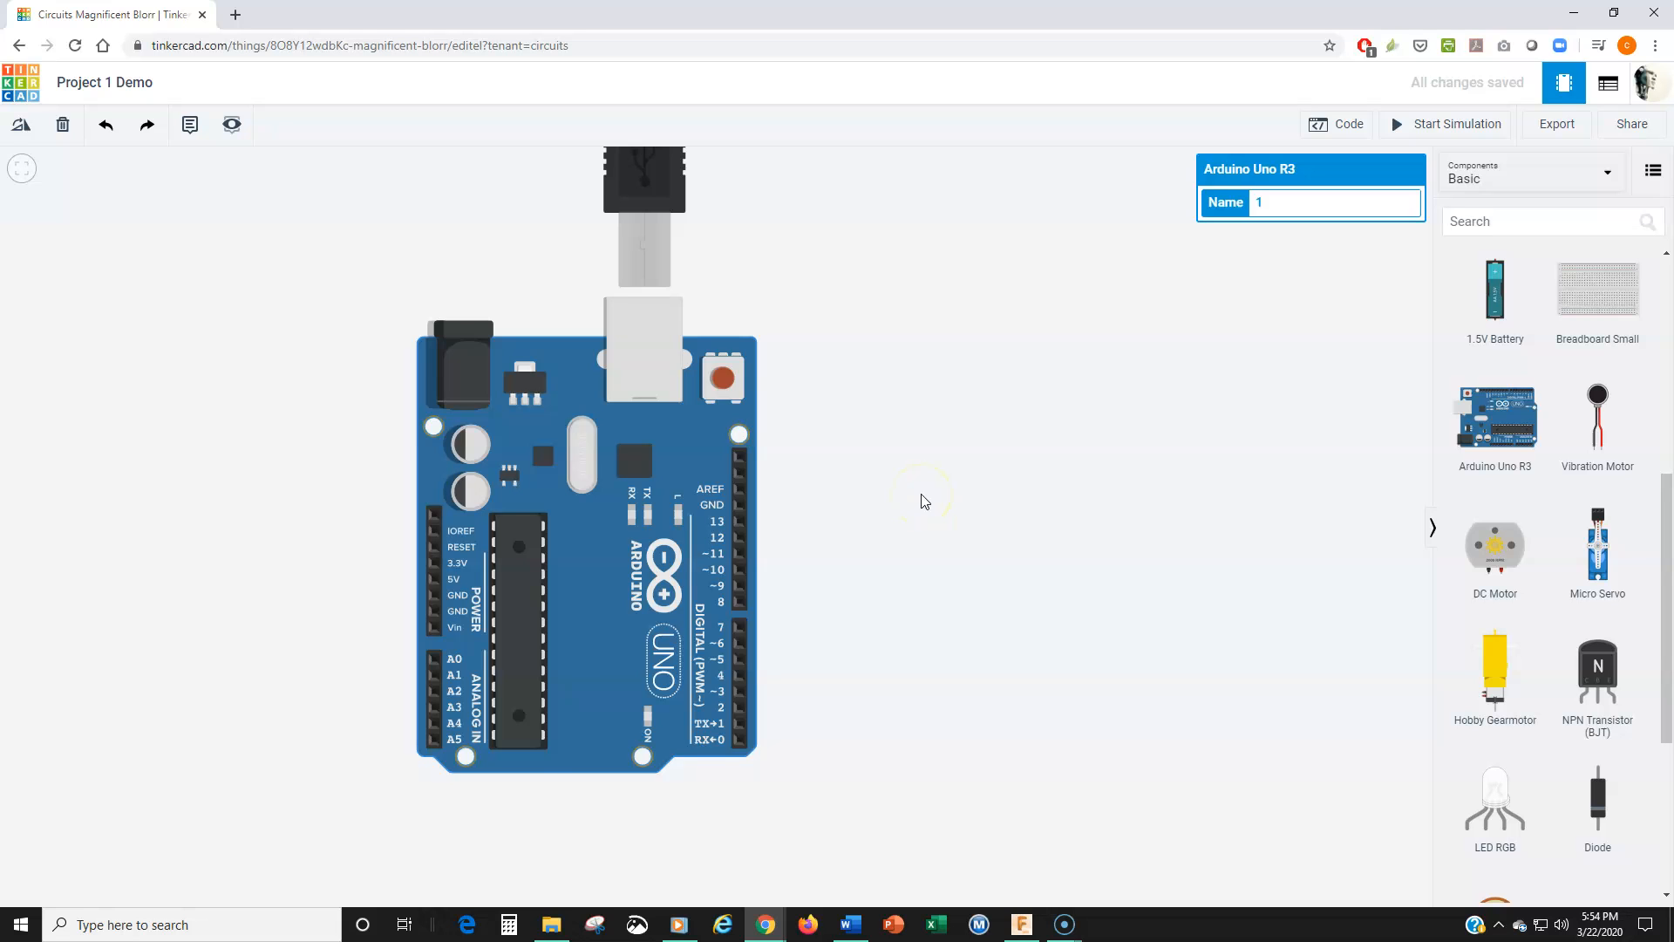
{"action": "scroll", "coordinate": [925, 502], "scroll_direction": "up", "scroll_amount": 1}
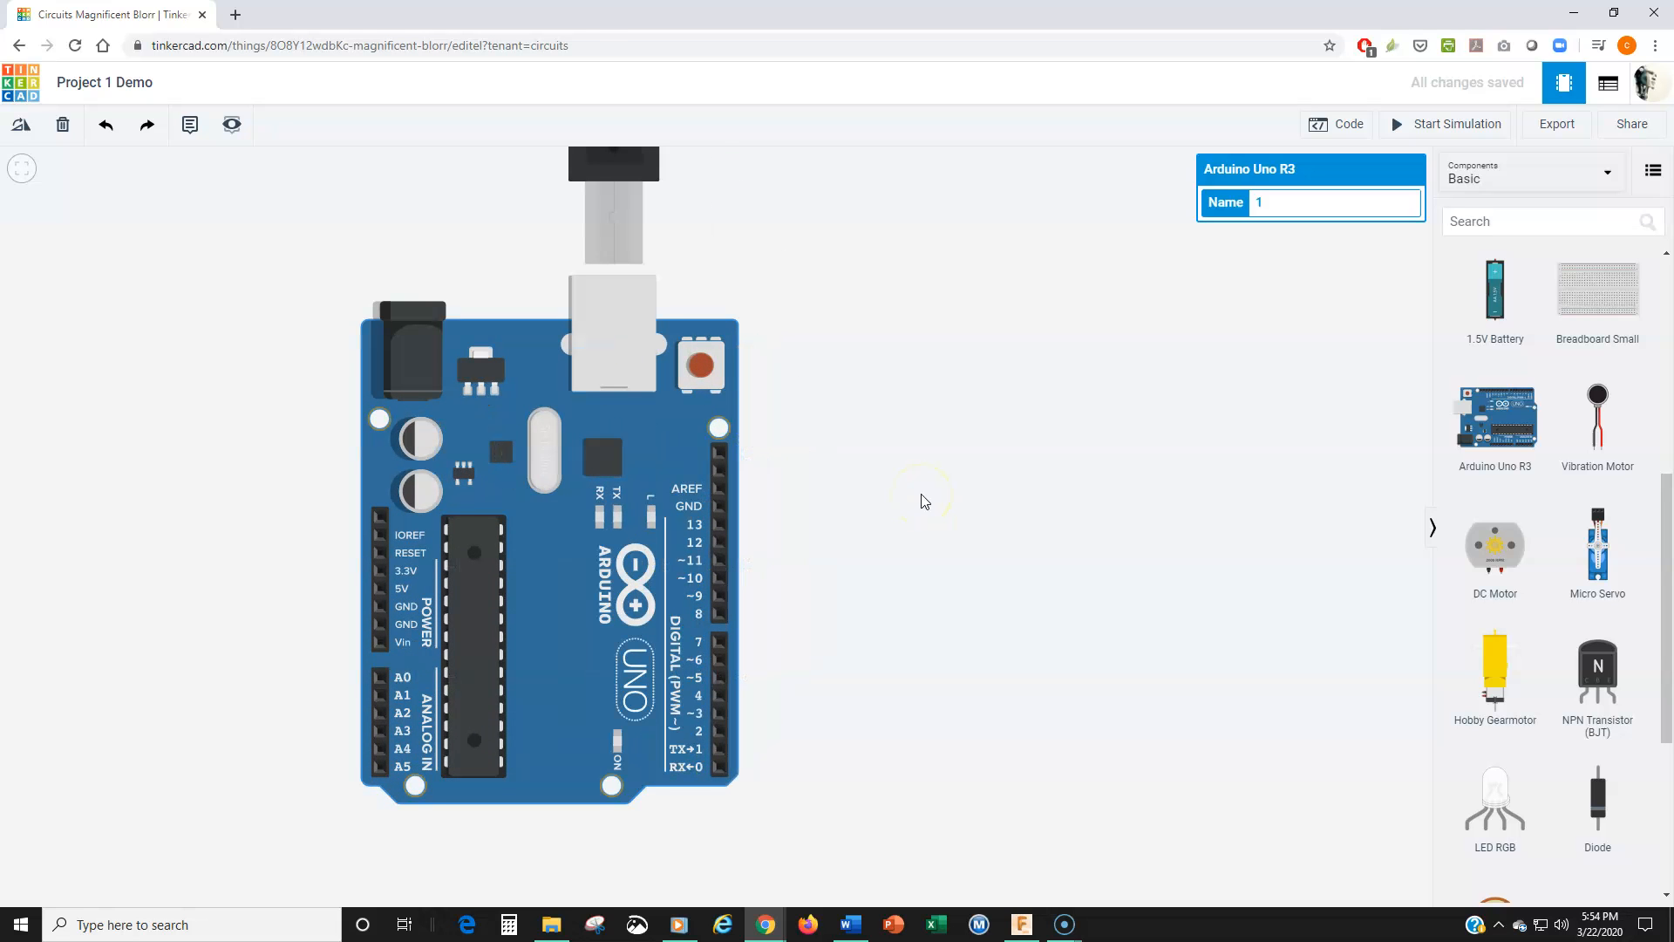
{"action": "scroll", "coordinate": [925, 502], "scroll_direction": "down", "scroll_amount": 1}
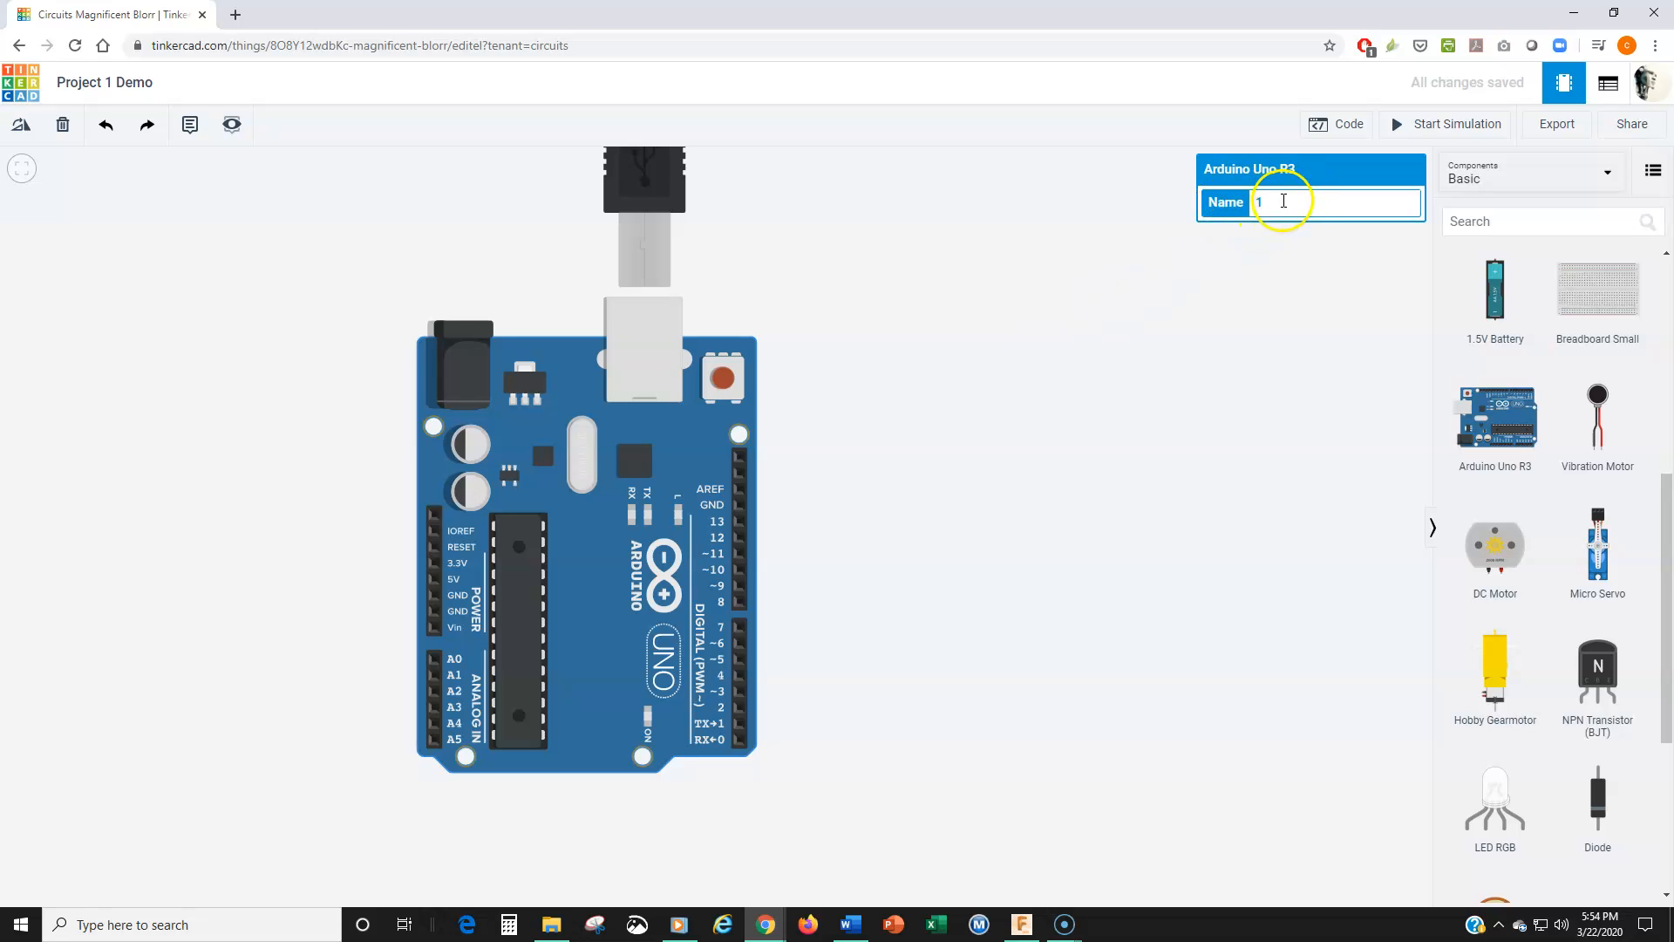
{"action": "left_click", "coordinate": [1032, 351]}
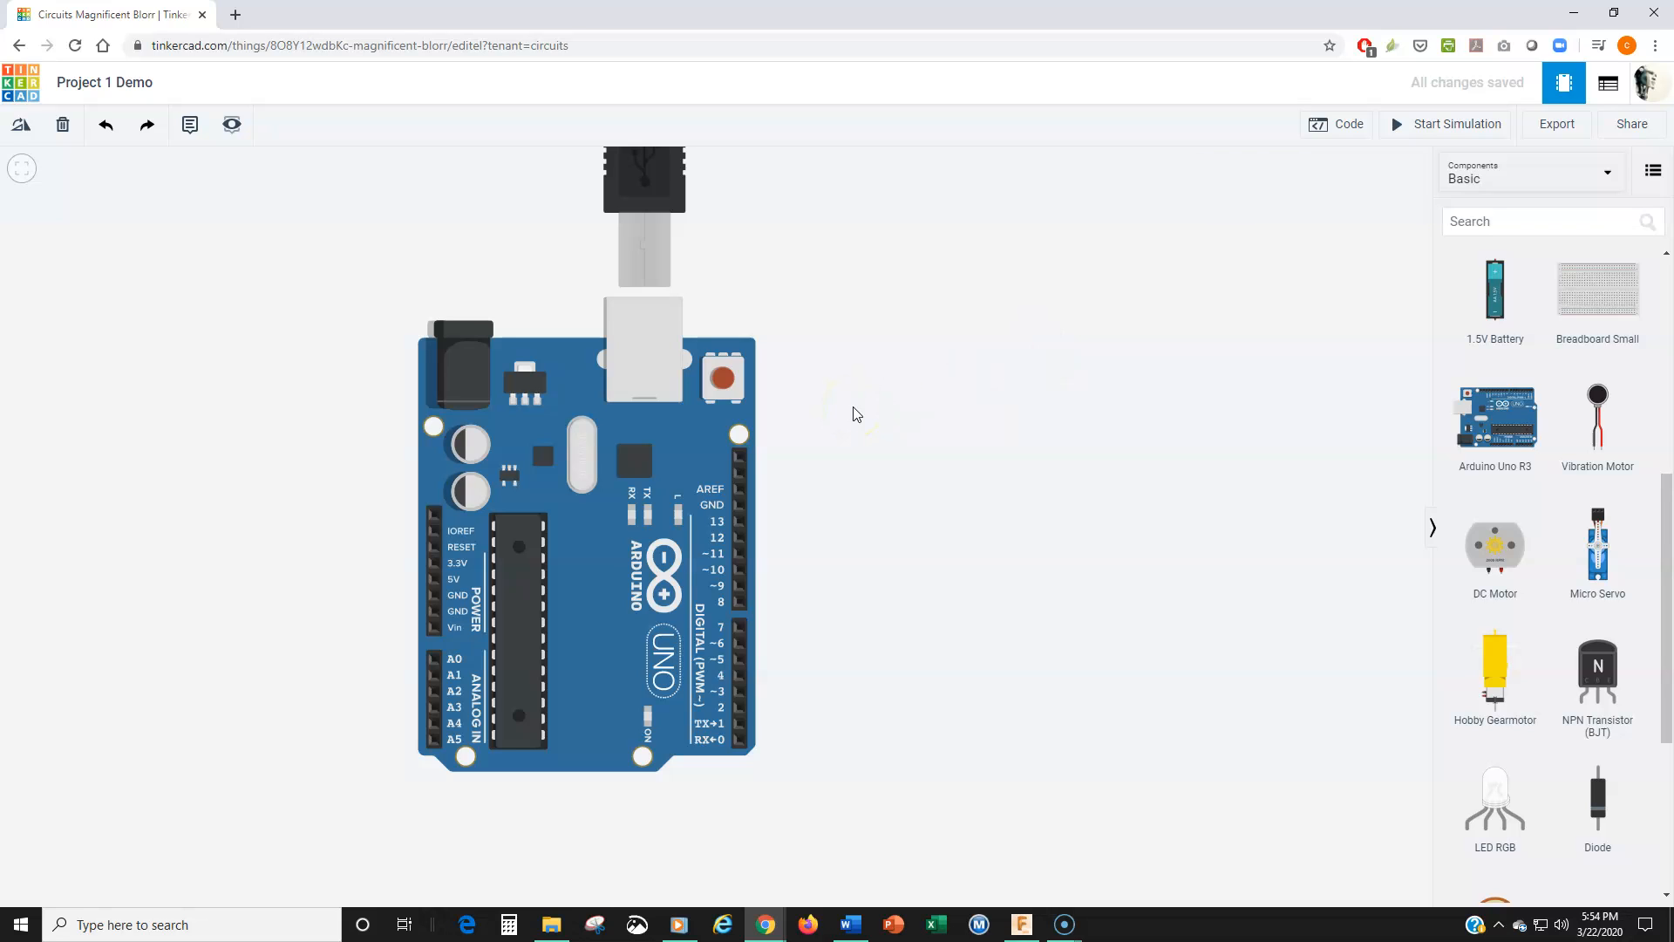
Step: Add a small breadboard beside the Arduino, rotate it 90° clockwise to stand upright, and align it with the board
{"action": "left_click_drag", "start_coordinate": [854, 414], "coordinate": [794, 407]}
{"action": "left_click", "coordinate": [1109, 357]}
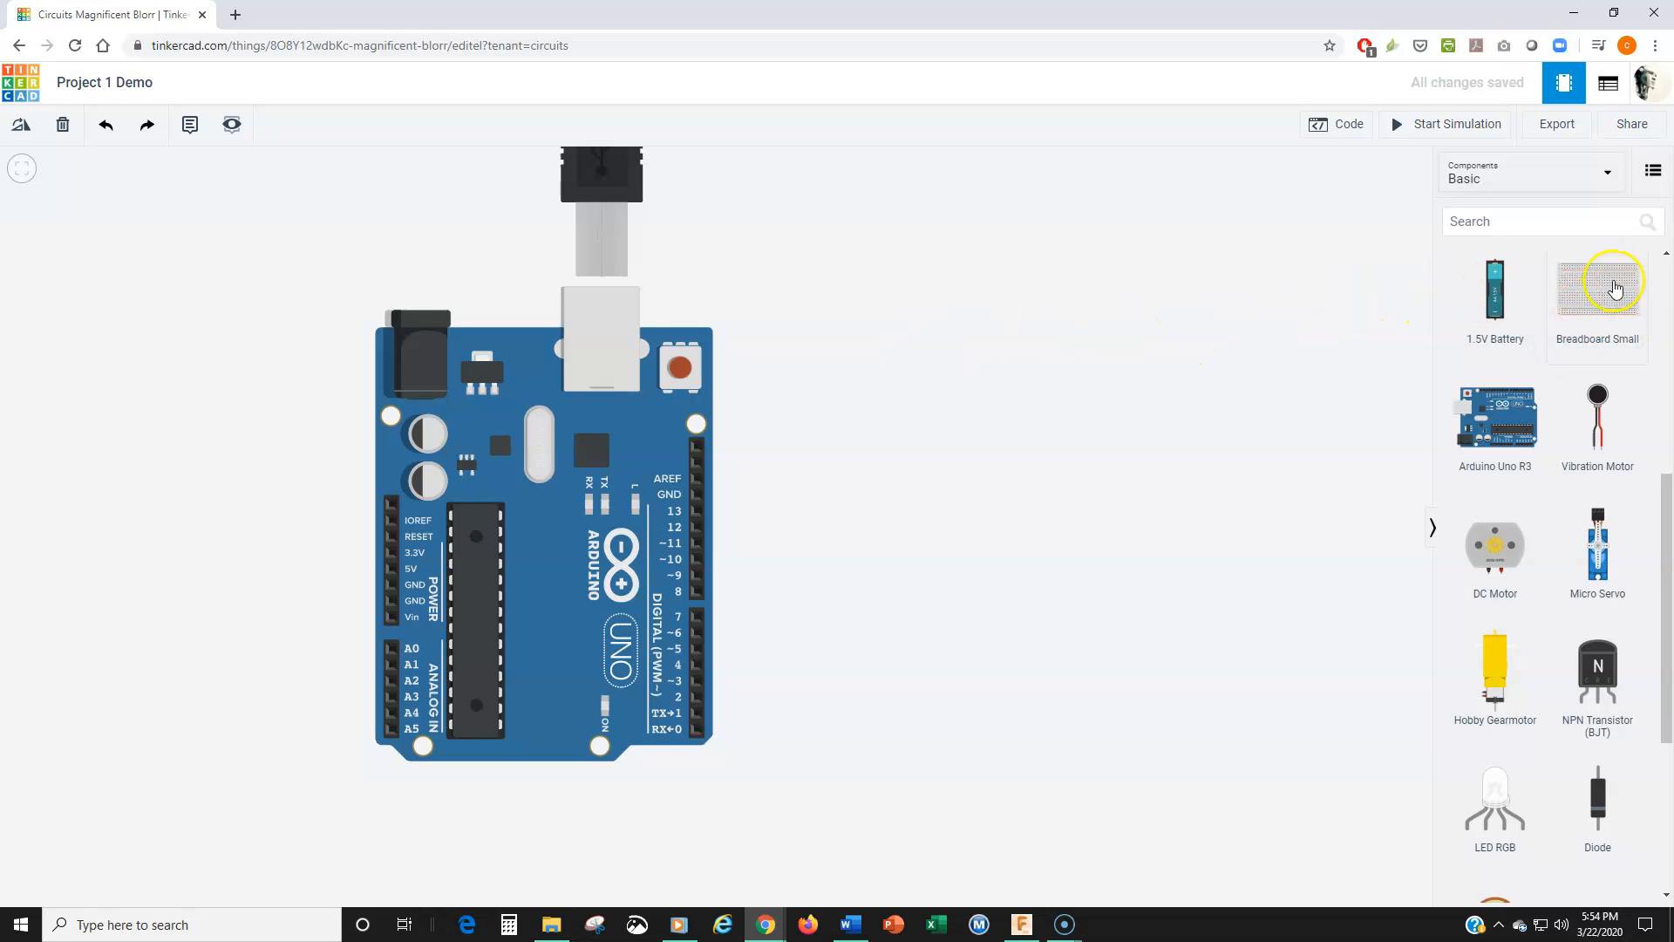
{"action": "left_click_drag", "start_coordinate": [1592, 302], "coordinate": [1046, 515]}
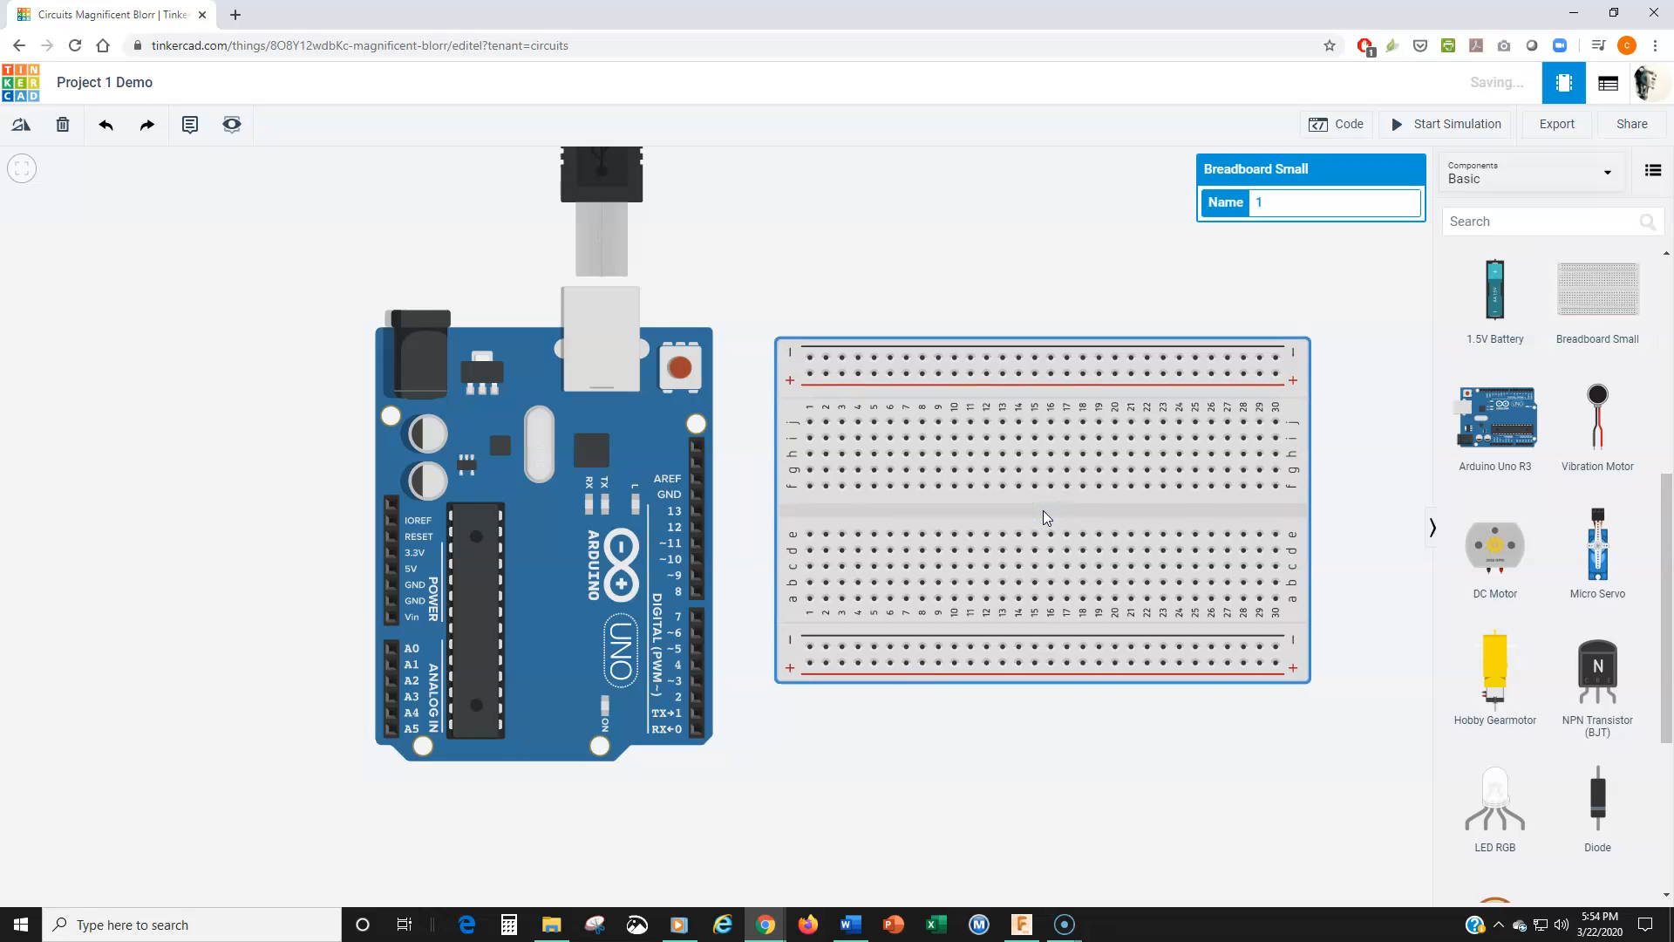
{"action": "left_click", "coordinate": [22, 125]}
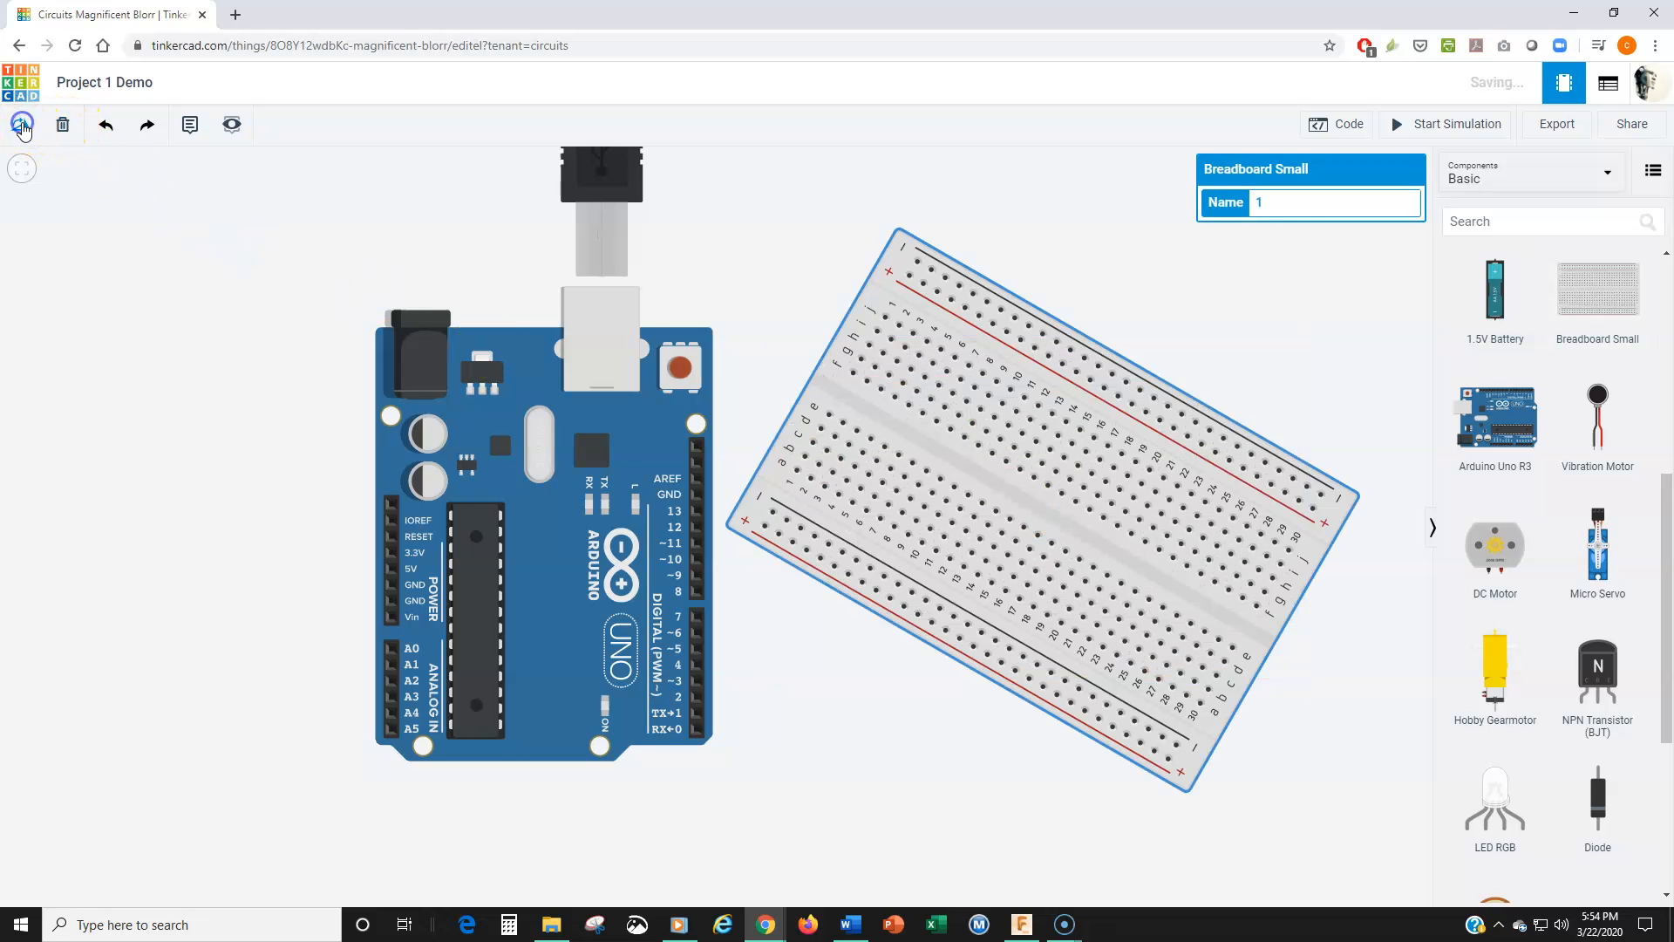
{"action": "left_click", "coordinate": [22, 125]}
{"action": "left_click", "coordinate": [22, 125]}
{"action": "left_click_drag", "start_coordinate": [983, 463], "coordinate": [891, 516]}
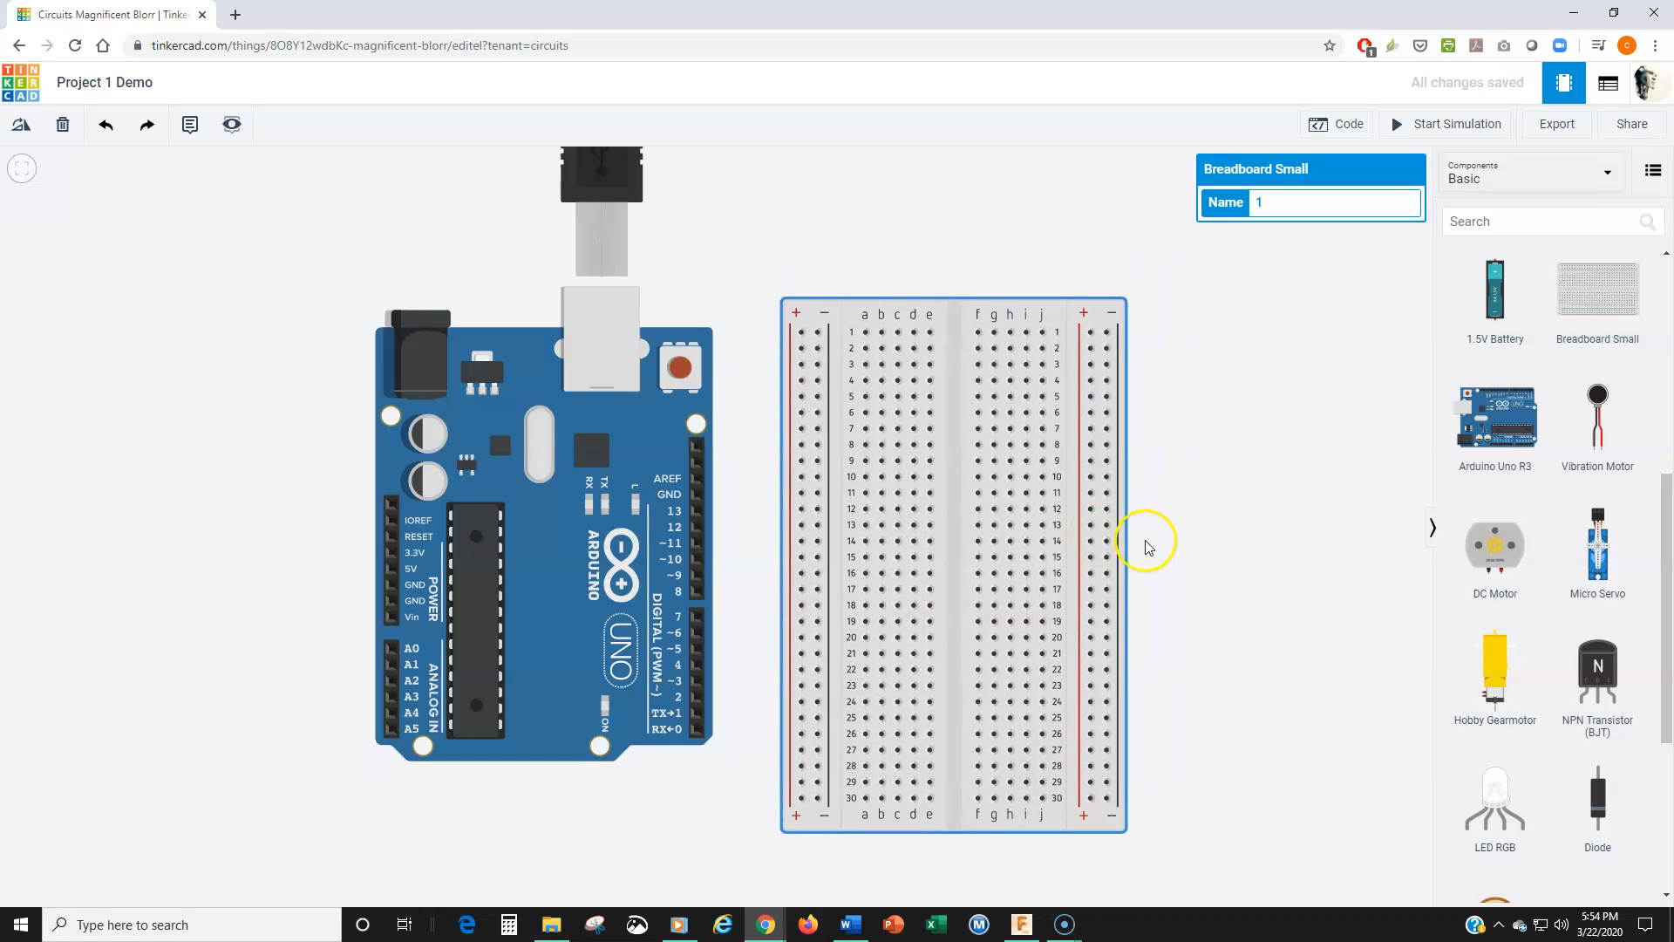
{"action": "left_click_drag", "start_coordinate": [1146, 540], "coordinate": [1123, 502]}
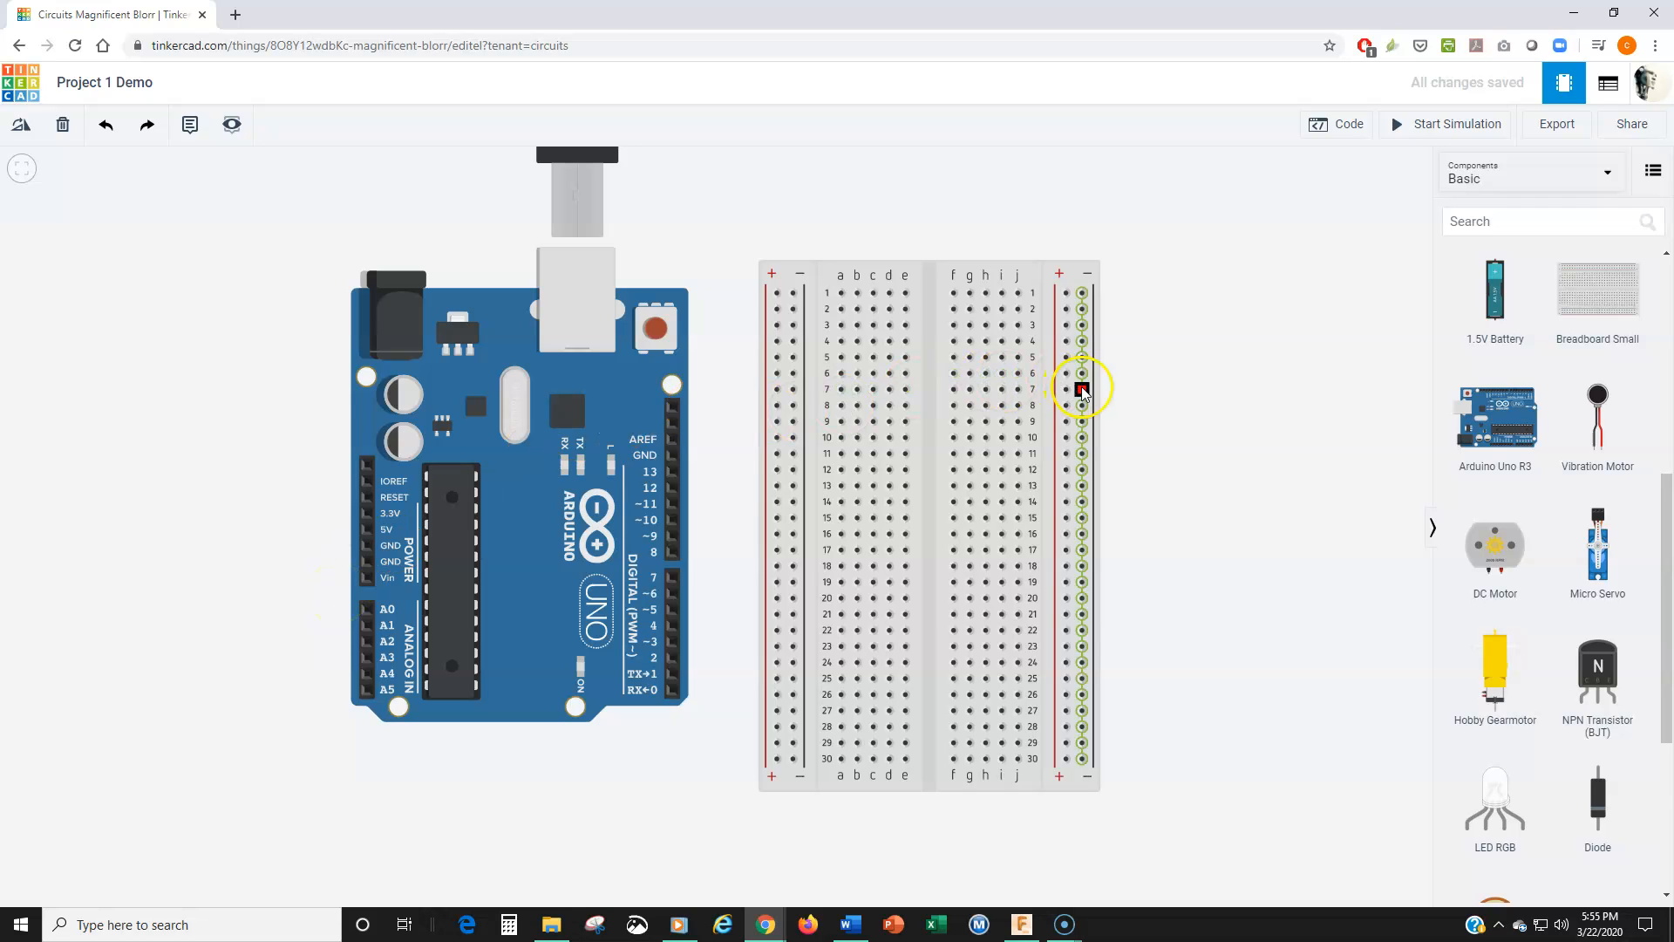
Step: Try a straight wire from the Arduino's 5V pin to the breadboard's near positive rail, and delete that wire
{"action": "left_click", "coordinate": [368, 530]}
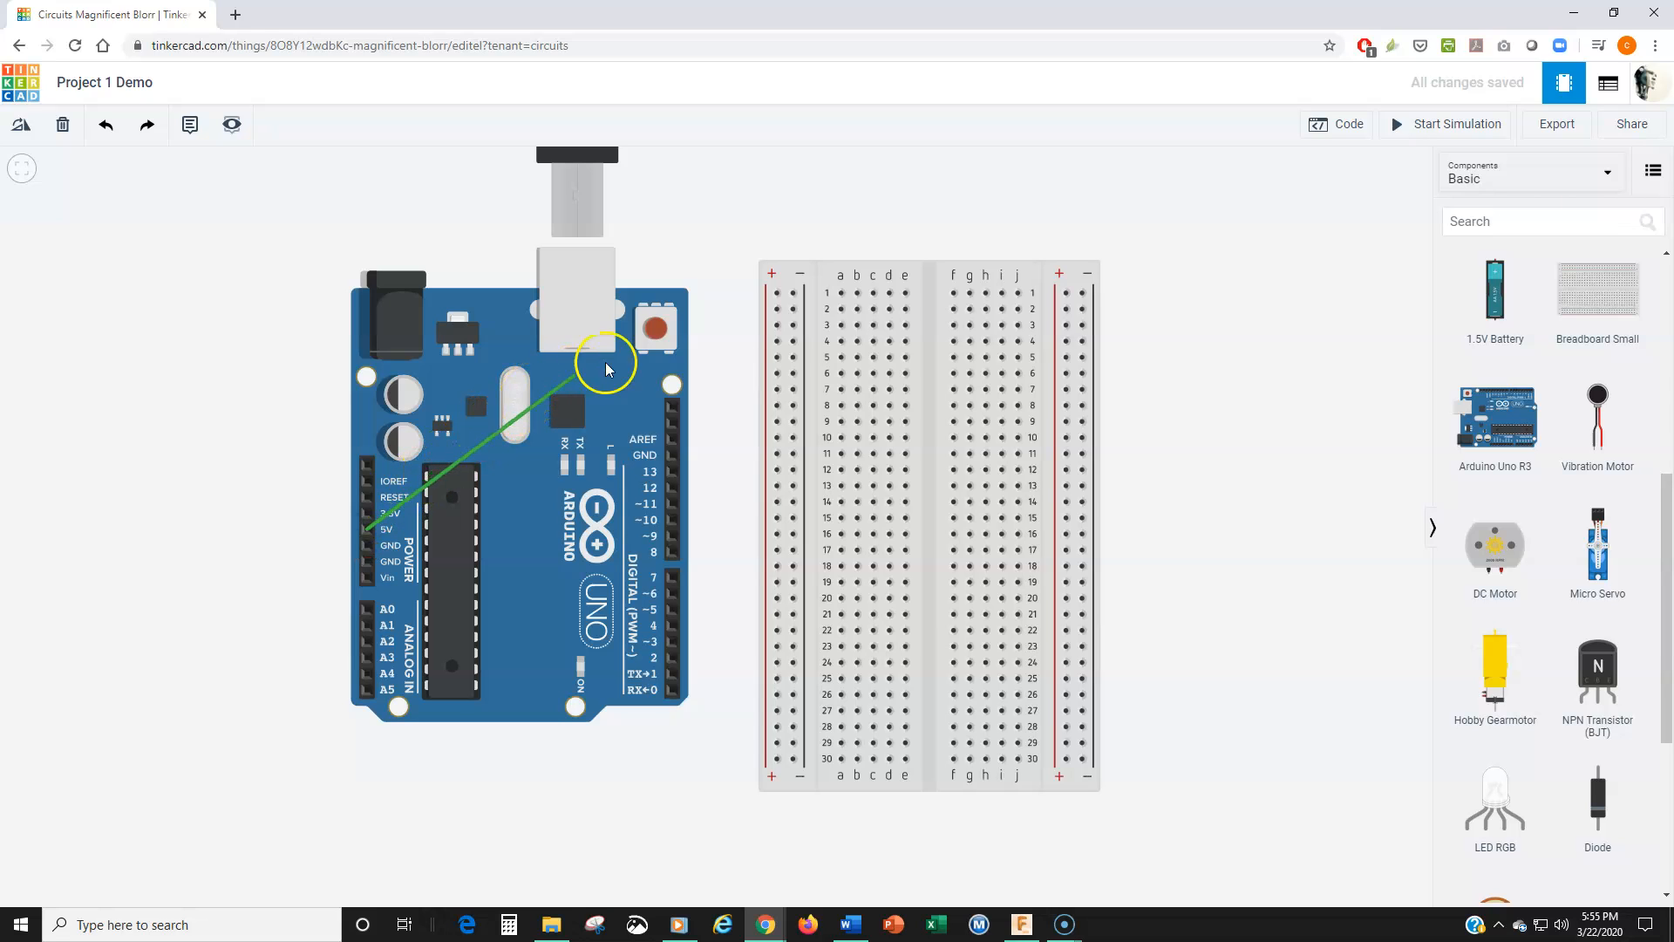
{"action": "left_click", "coordinate": [777, 296]}
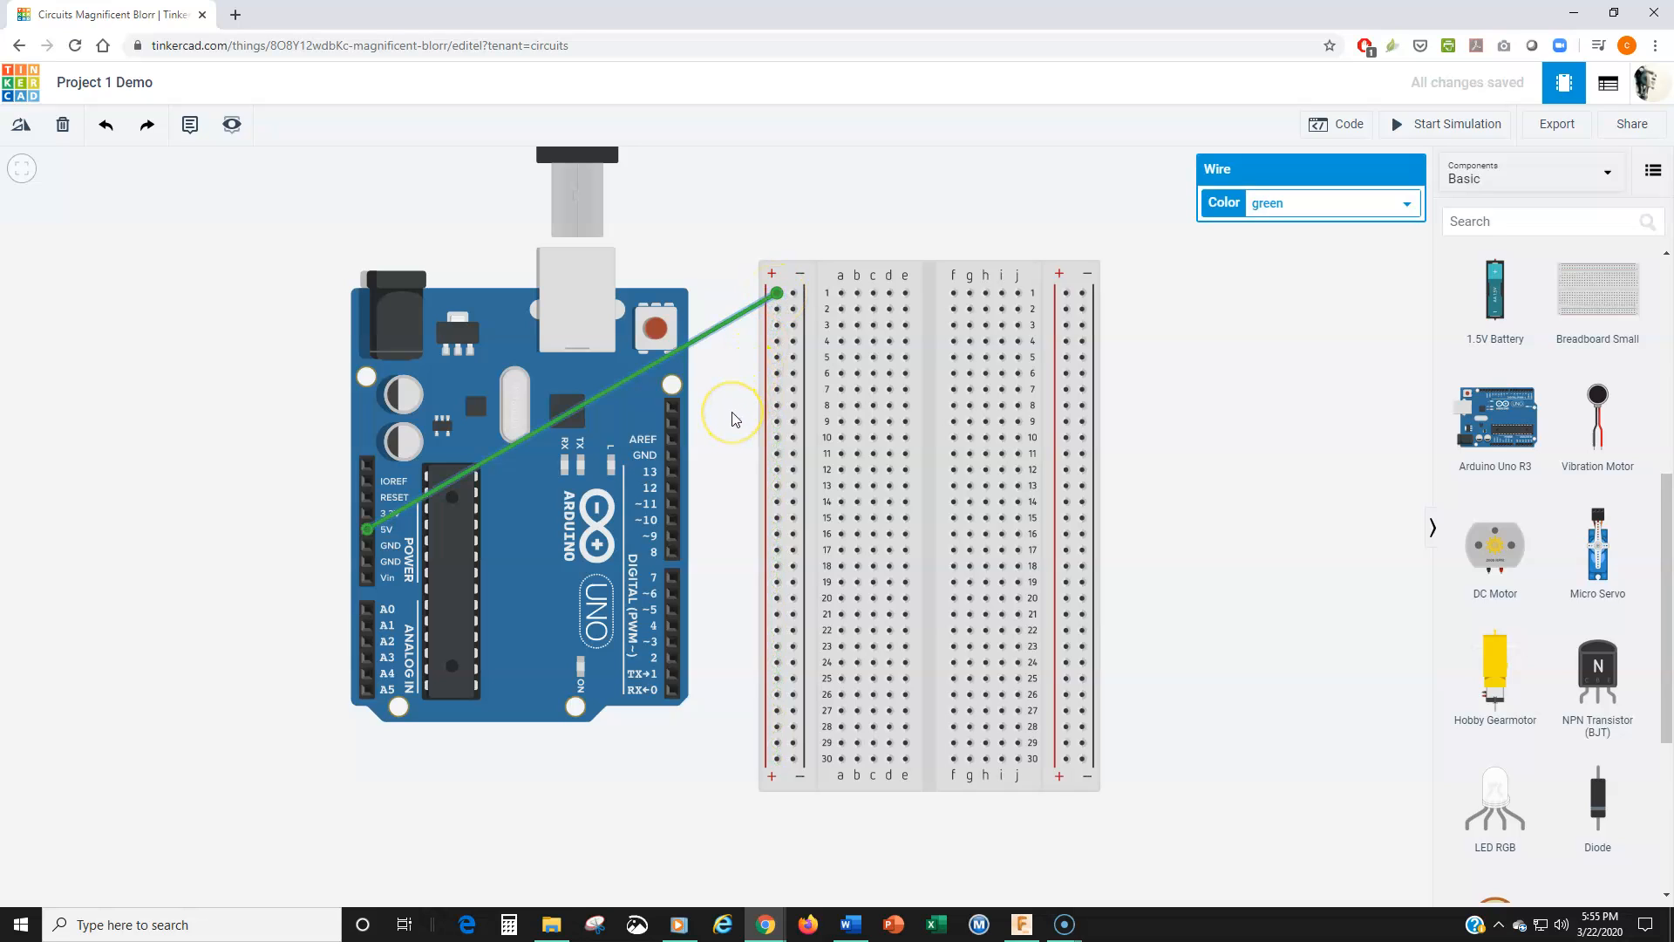
{"action": "left_click", "coordinate": [558, 404]}
{"action": "key", "text": "Delete"}
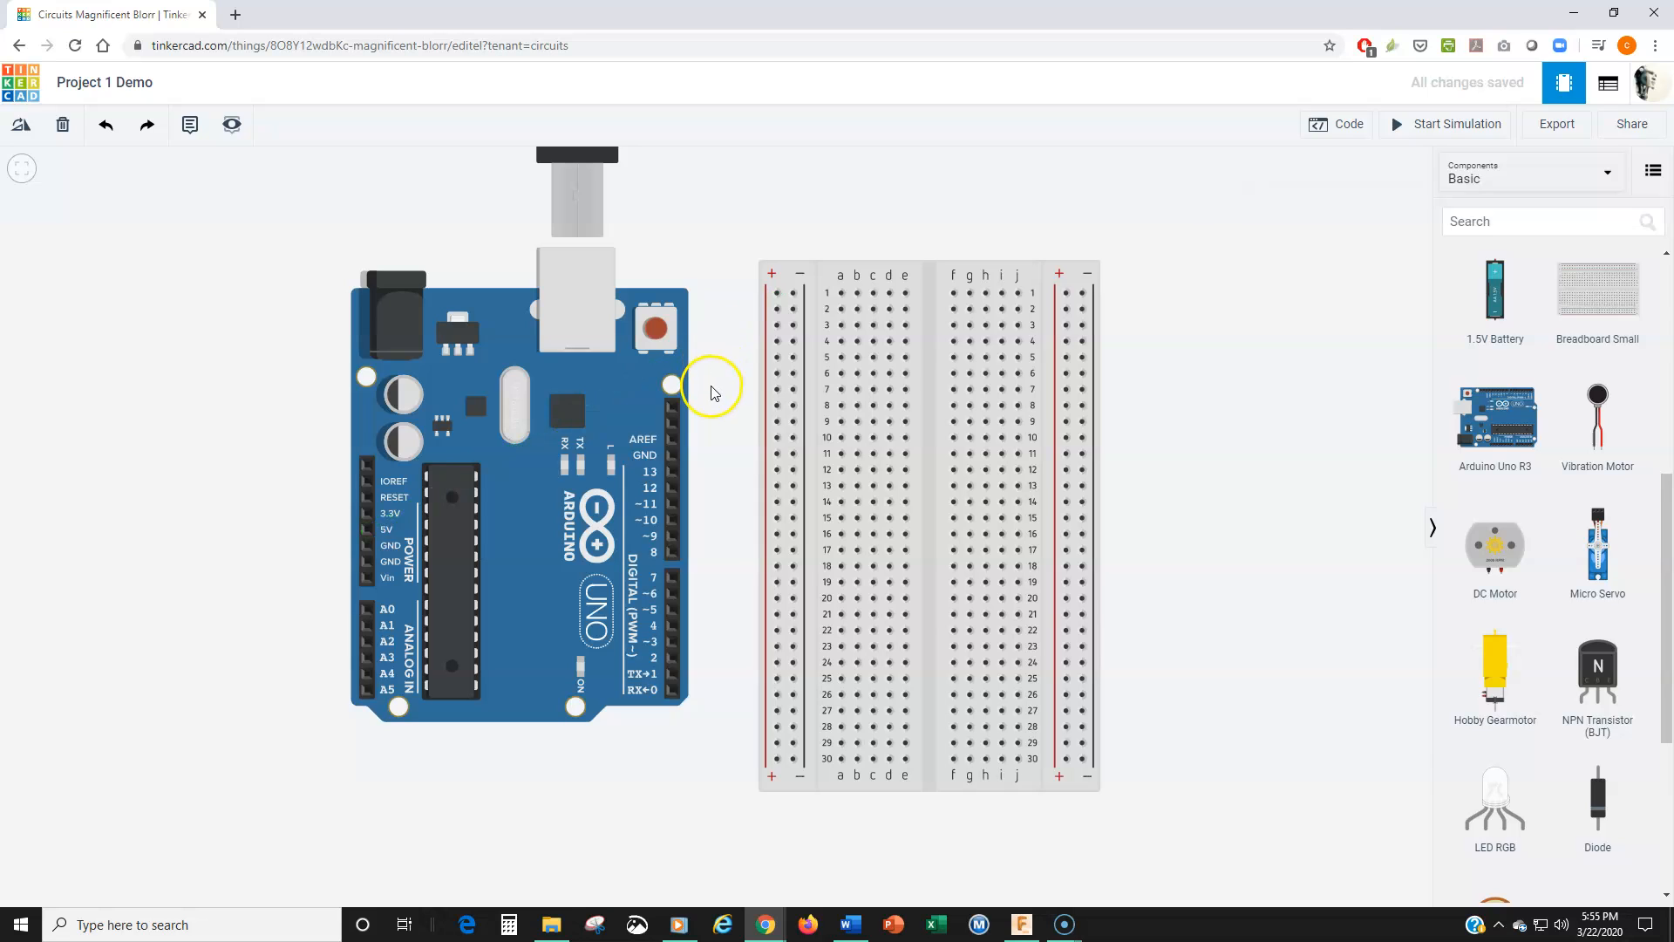
Step: Route a wire with square bends from the Arduino's 5V pin around the board to the first hole of the breadboard's near positive rail
{"action": "left_click", "coordinate": [366, 528]}
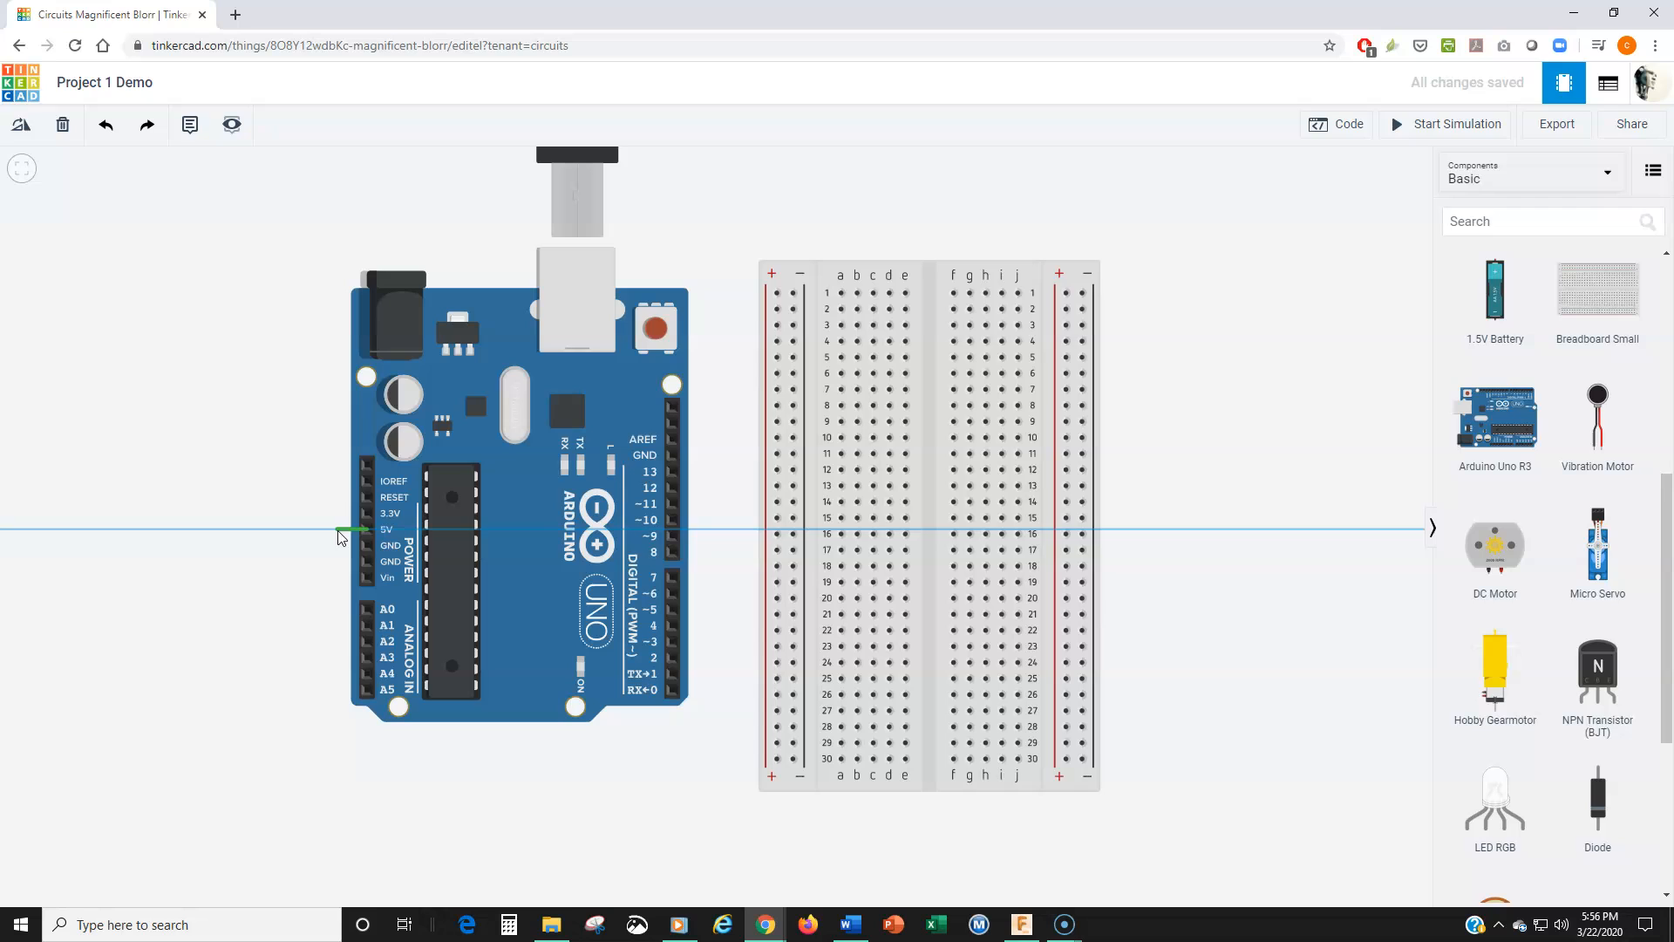
{"action": "left_click_drag", "start_coordinate": [337, 530], "coordinate": [765, 249]}
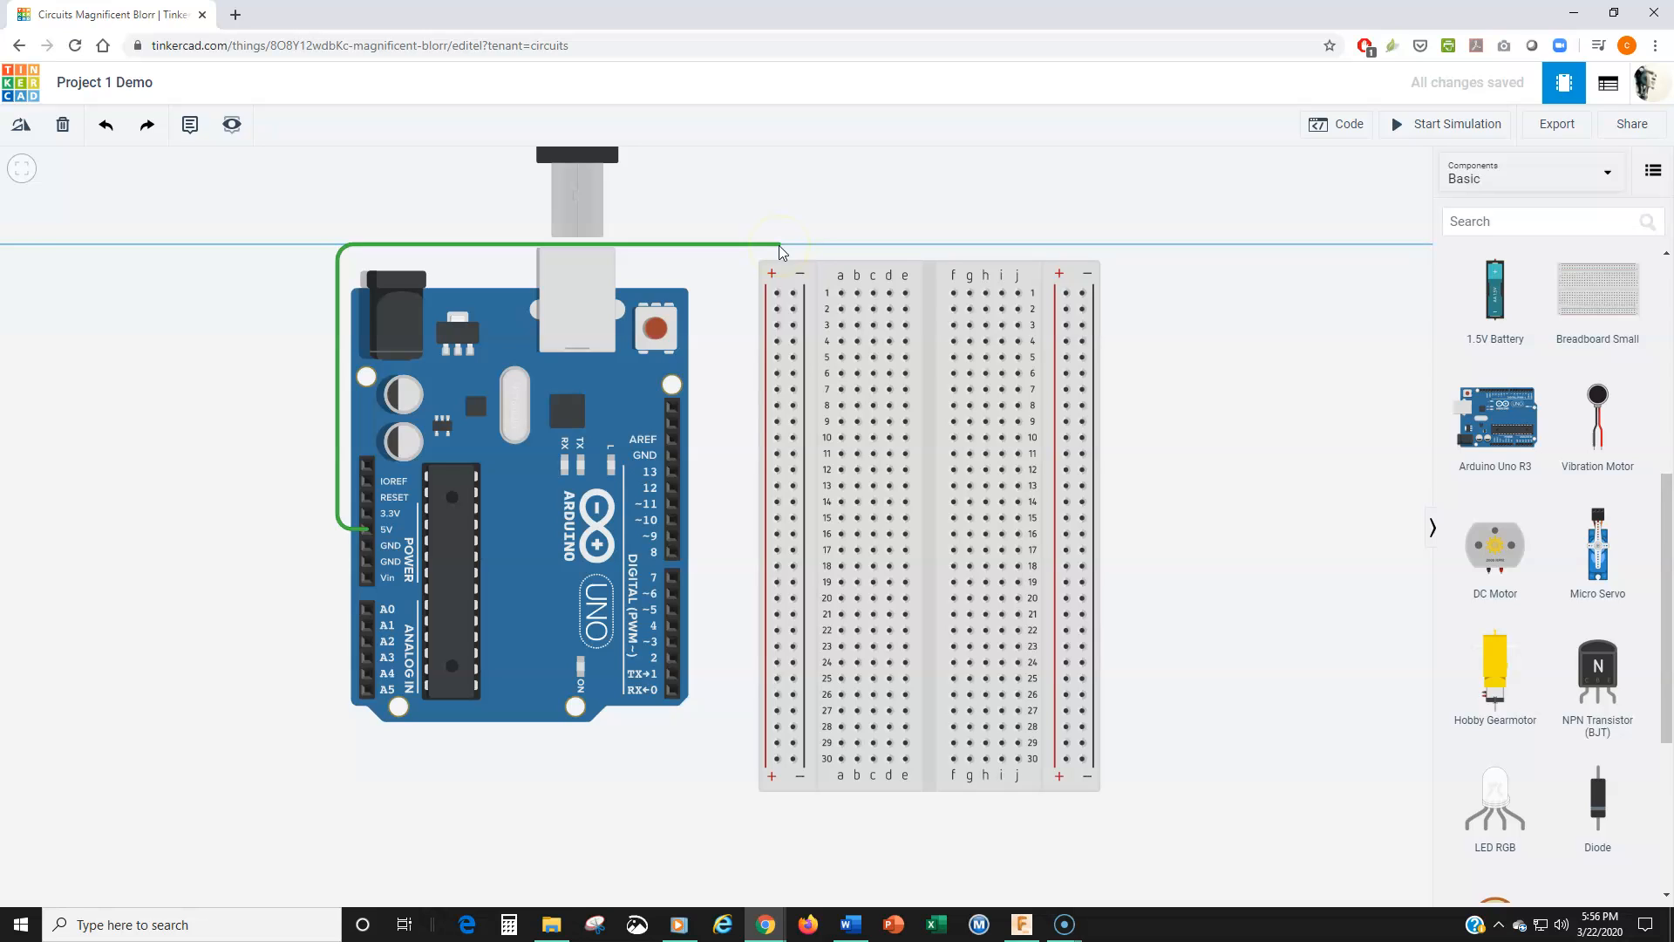
{"action": "left_click", "coordinate": [776, 244]}
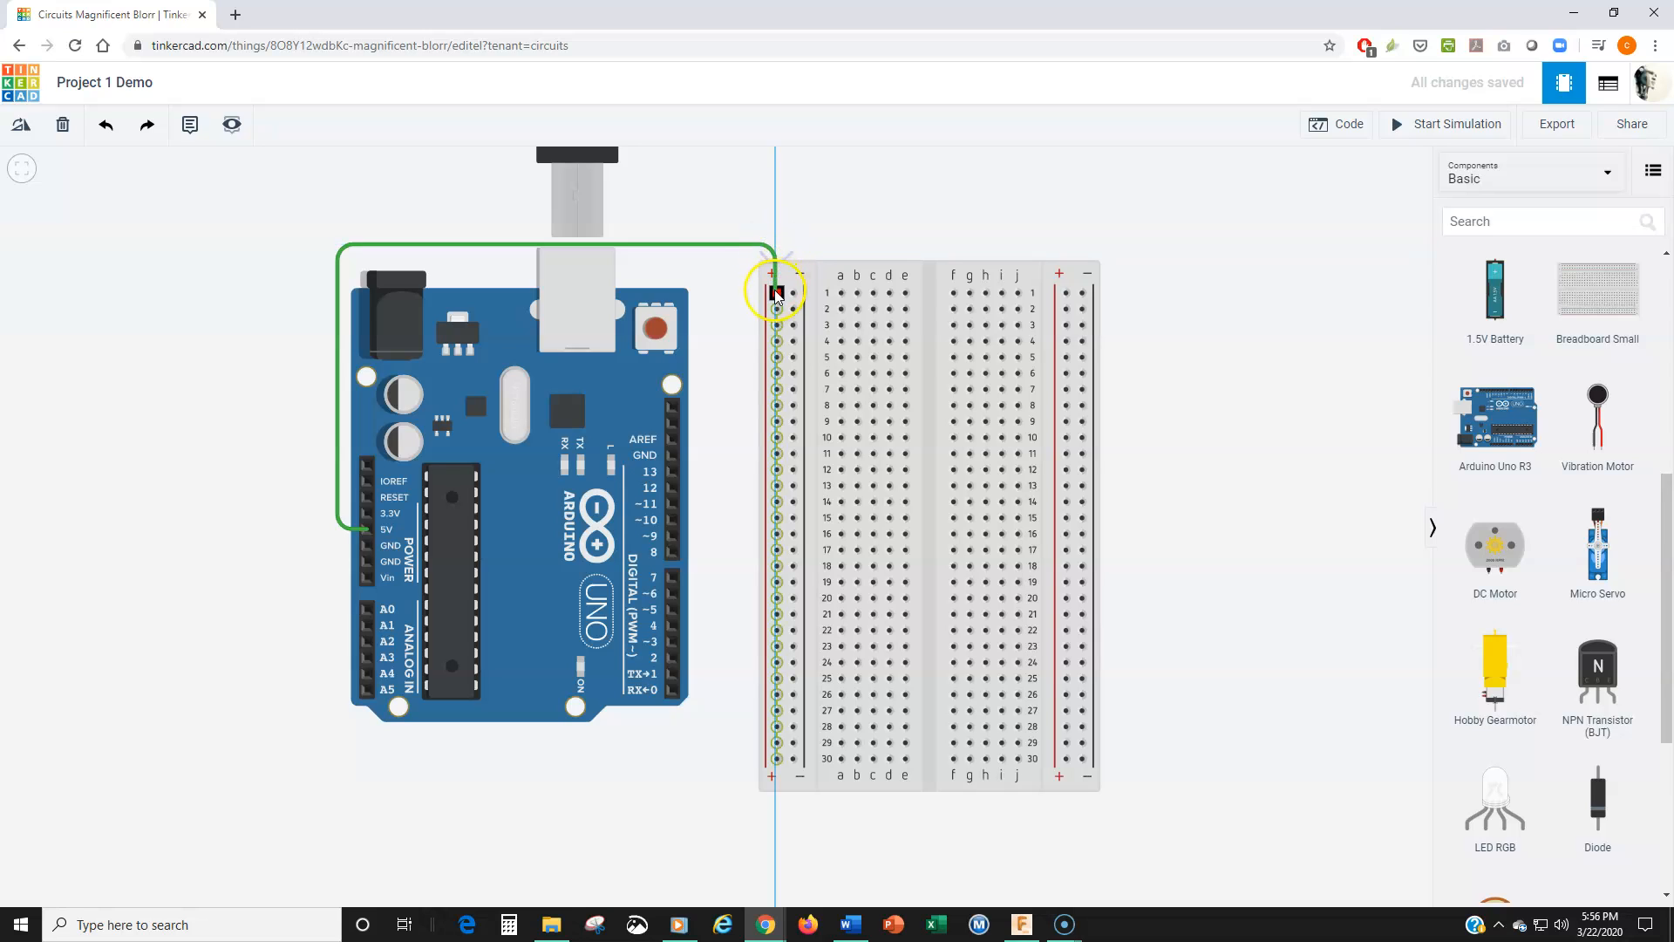
{"action": "left_click", "coordinate": [776, 293]}
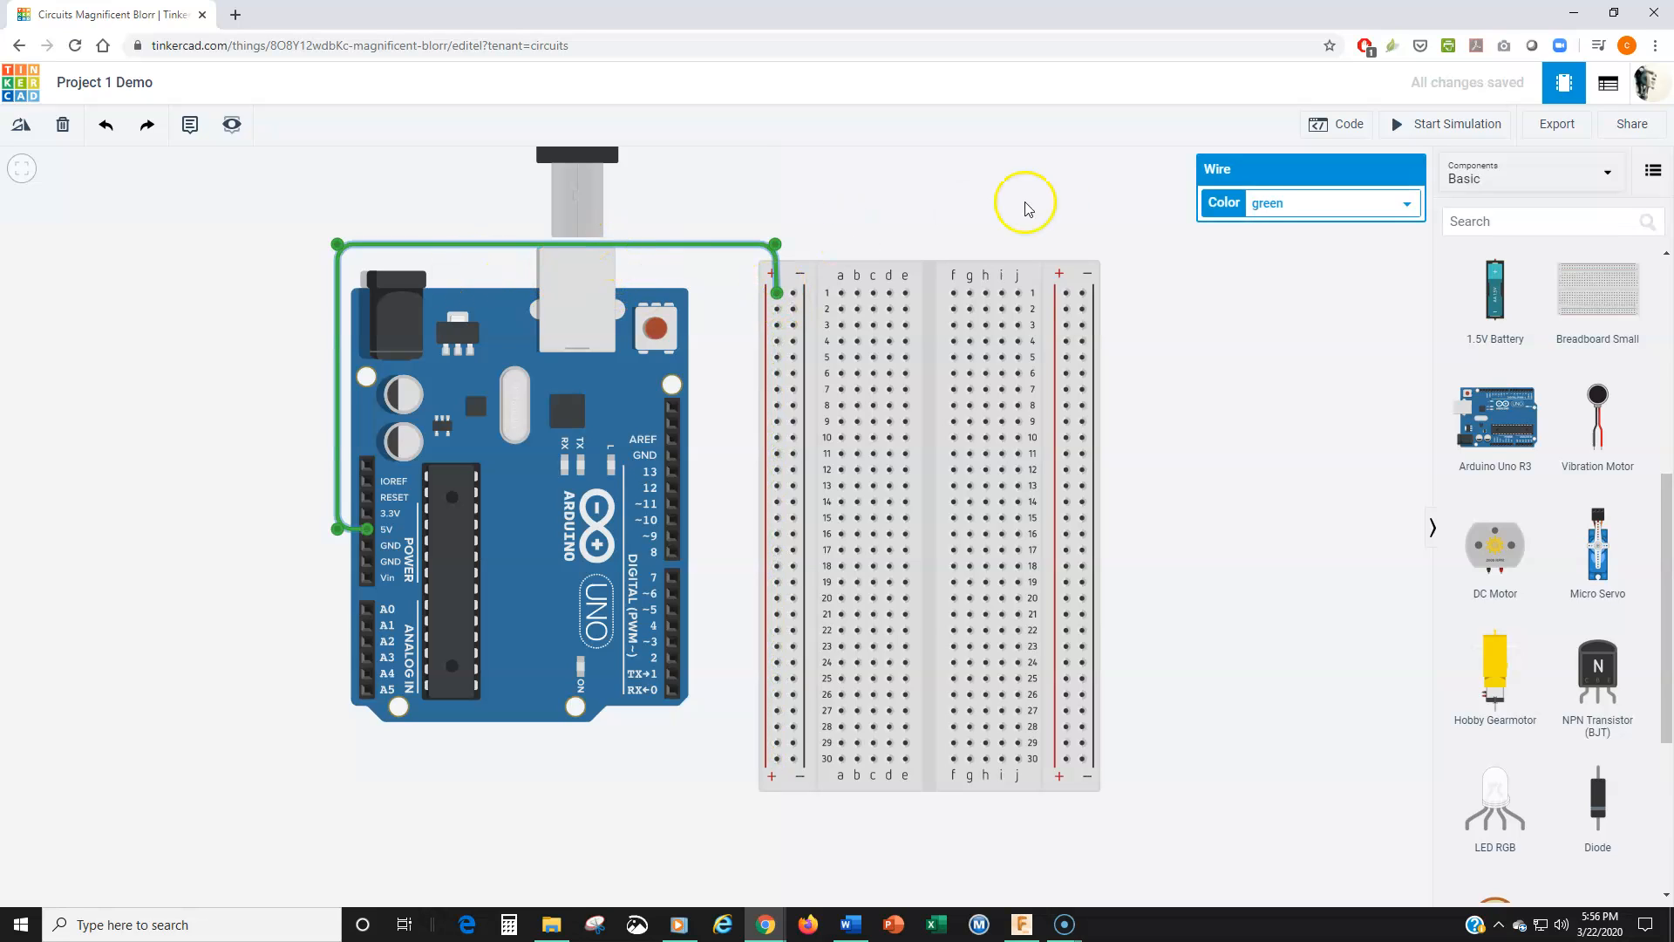
Step: Set the color of the 5V wire to red and deselect it
{"action": "left_click", "coordinate": [1270, 213]}
{"action": "left_click", "coordinate": [1279, 203]}
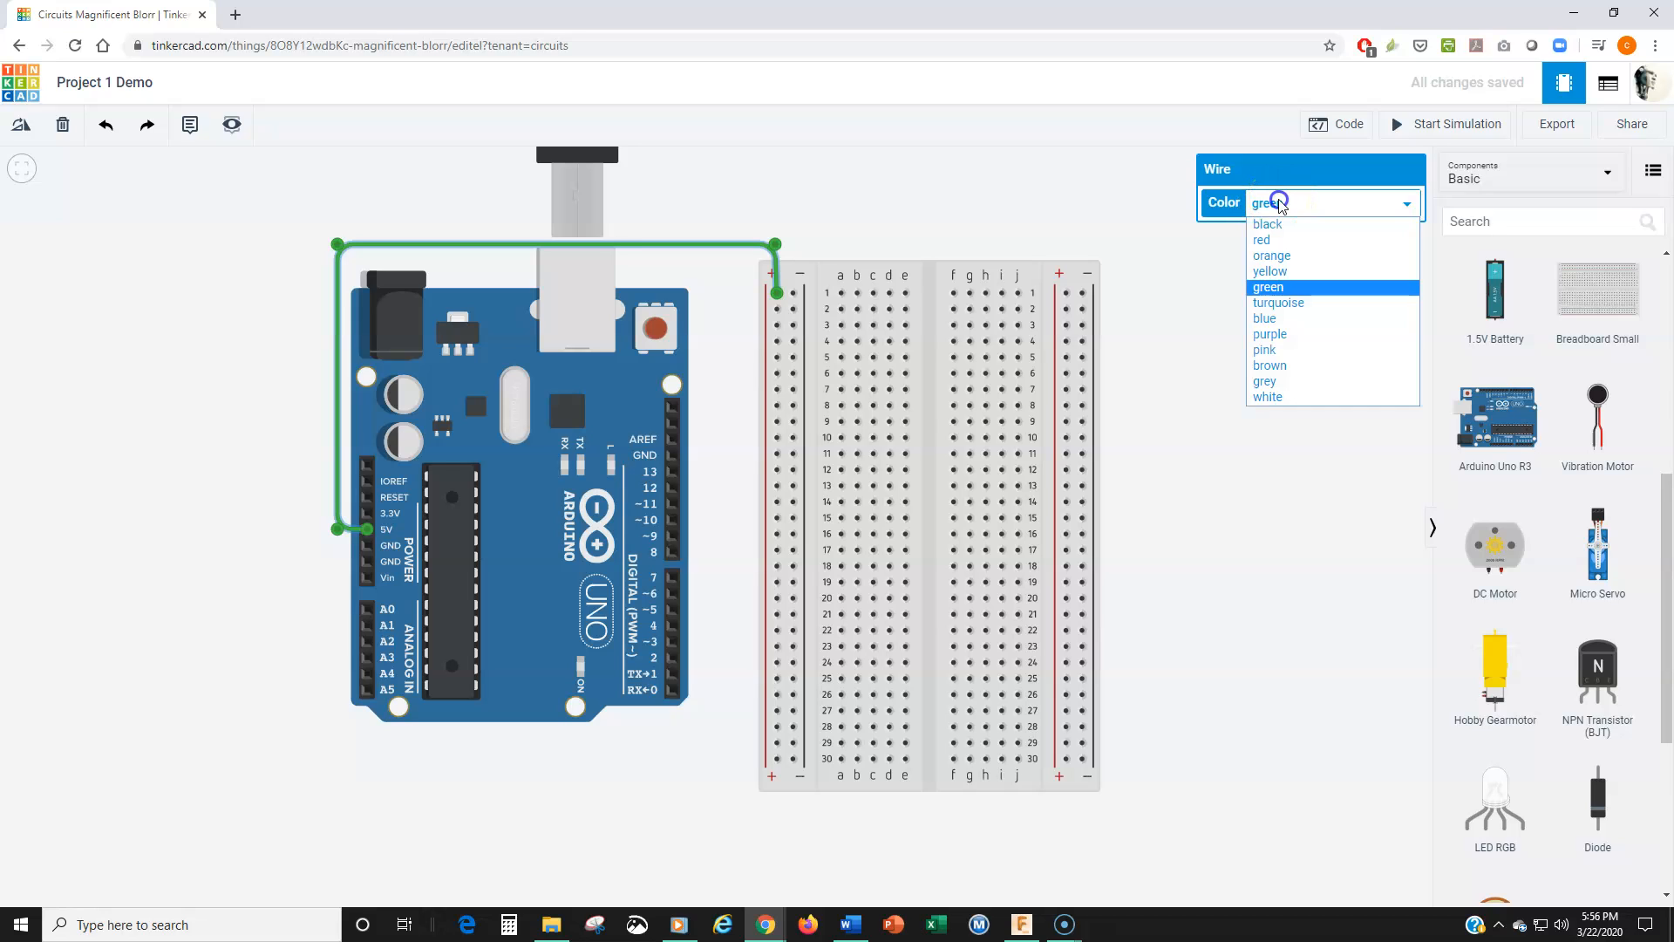
{"action": "left_click", "coordinate": [1271, 243]}
{"action": "left_click", "coordinate": [1218, 279]}
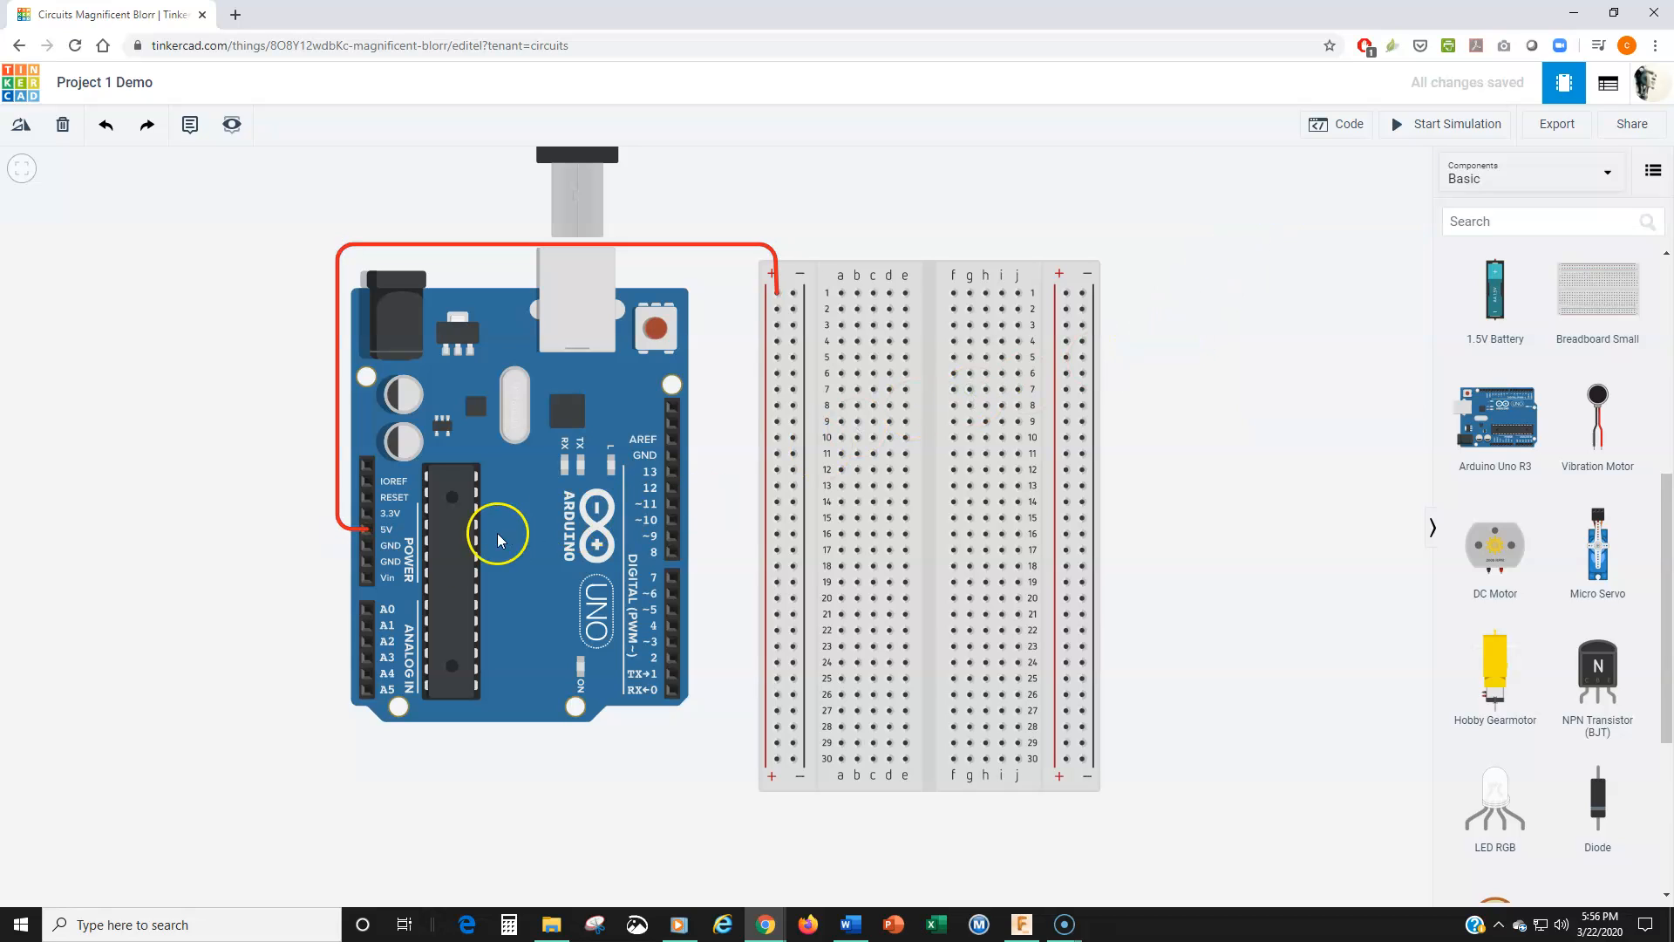
Step: Route a wire with square bends from the Arduino's GND pin around the 5V wire to the first hole of the breadboard's near negative rail
{"action": "left_click", "coordinate": [365, 546]}
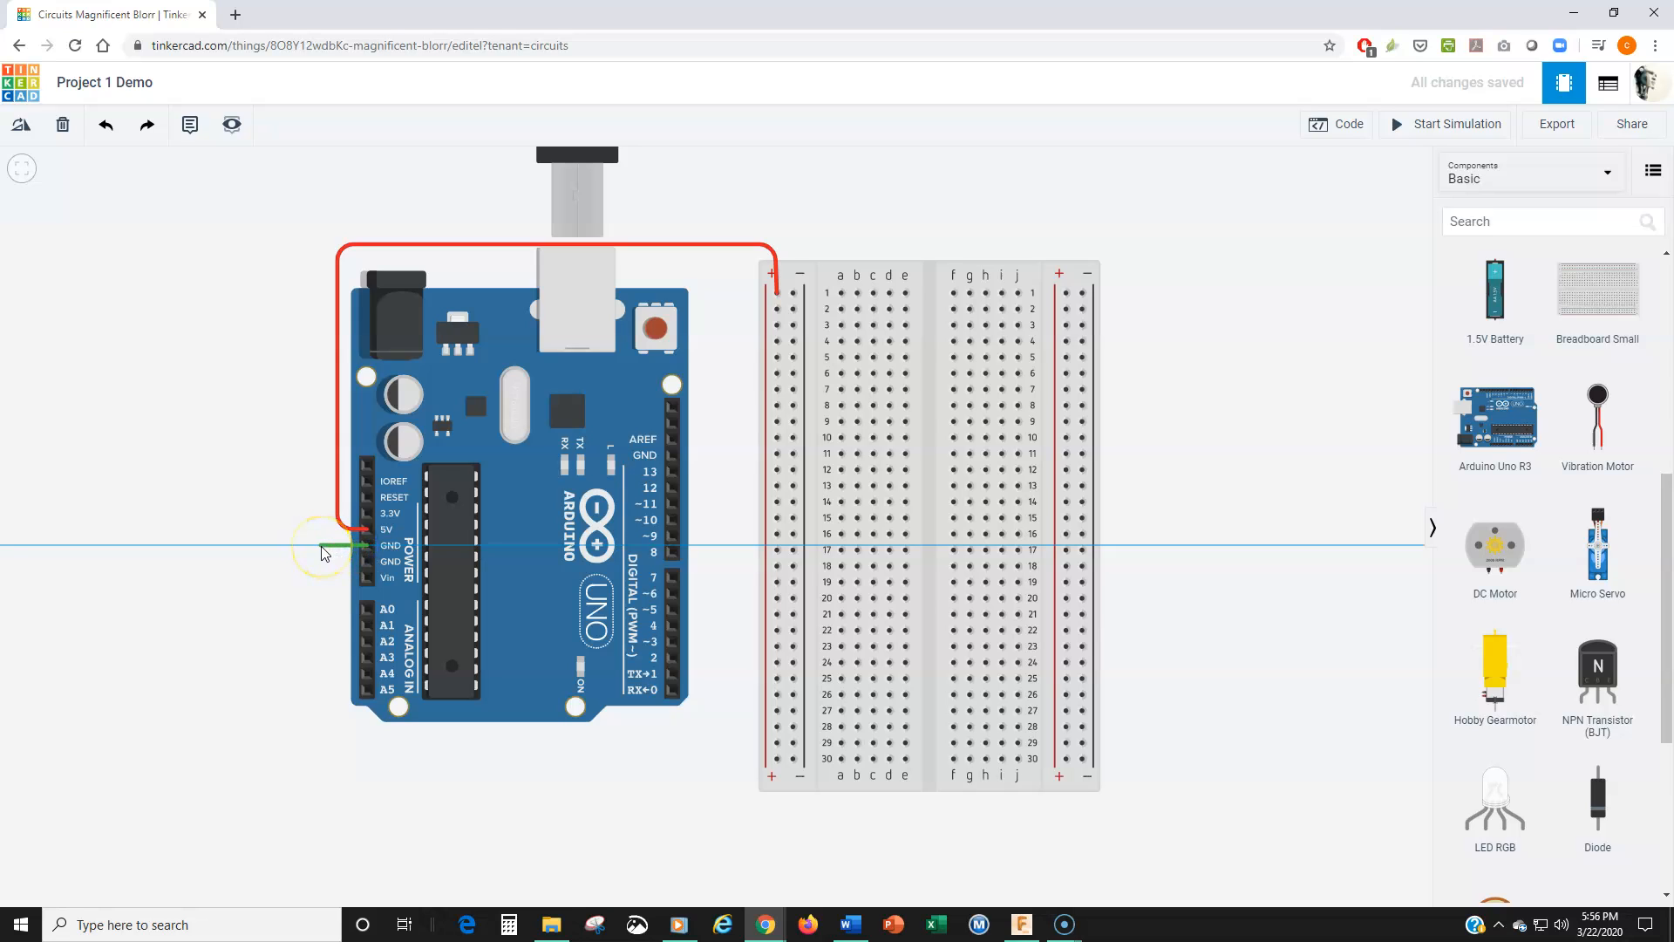
{"action": "left_click", "coordinate": [322, 545]}
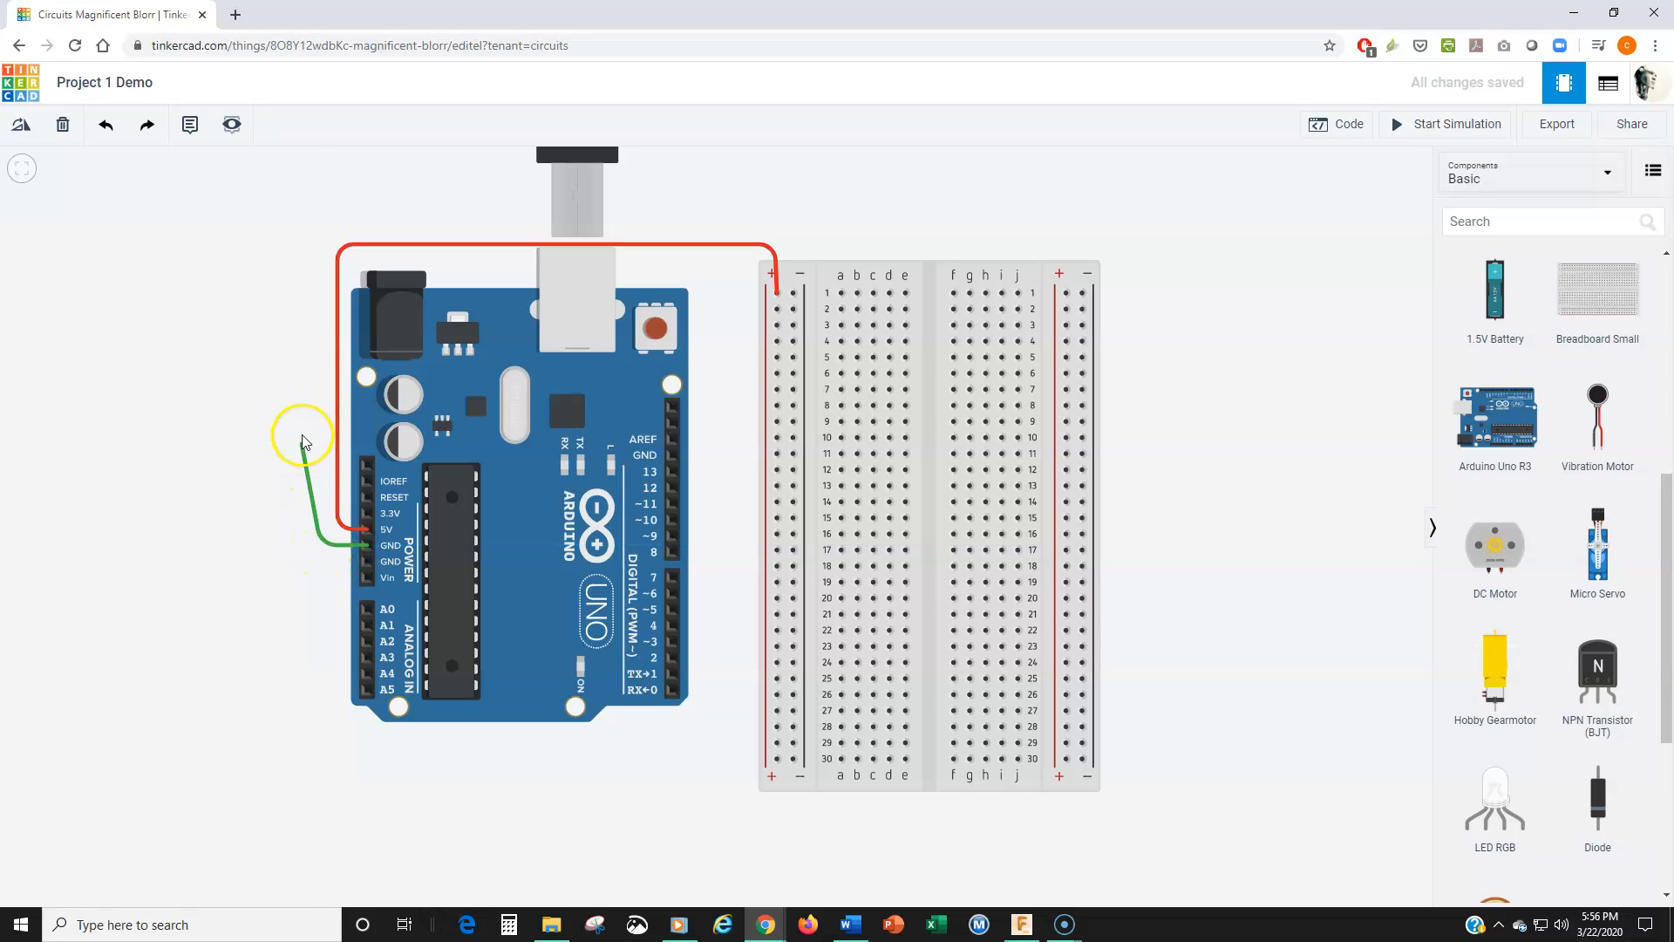
{"action": "left_click", "coordinate": [323, 248]}
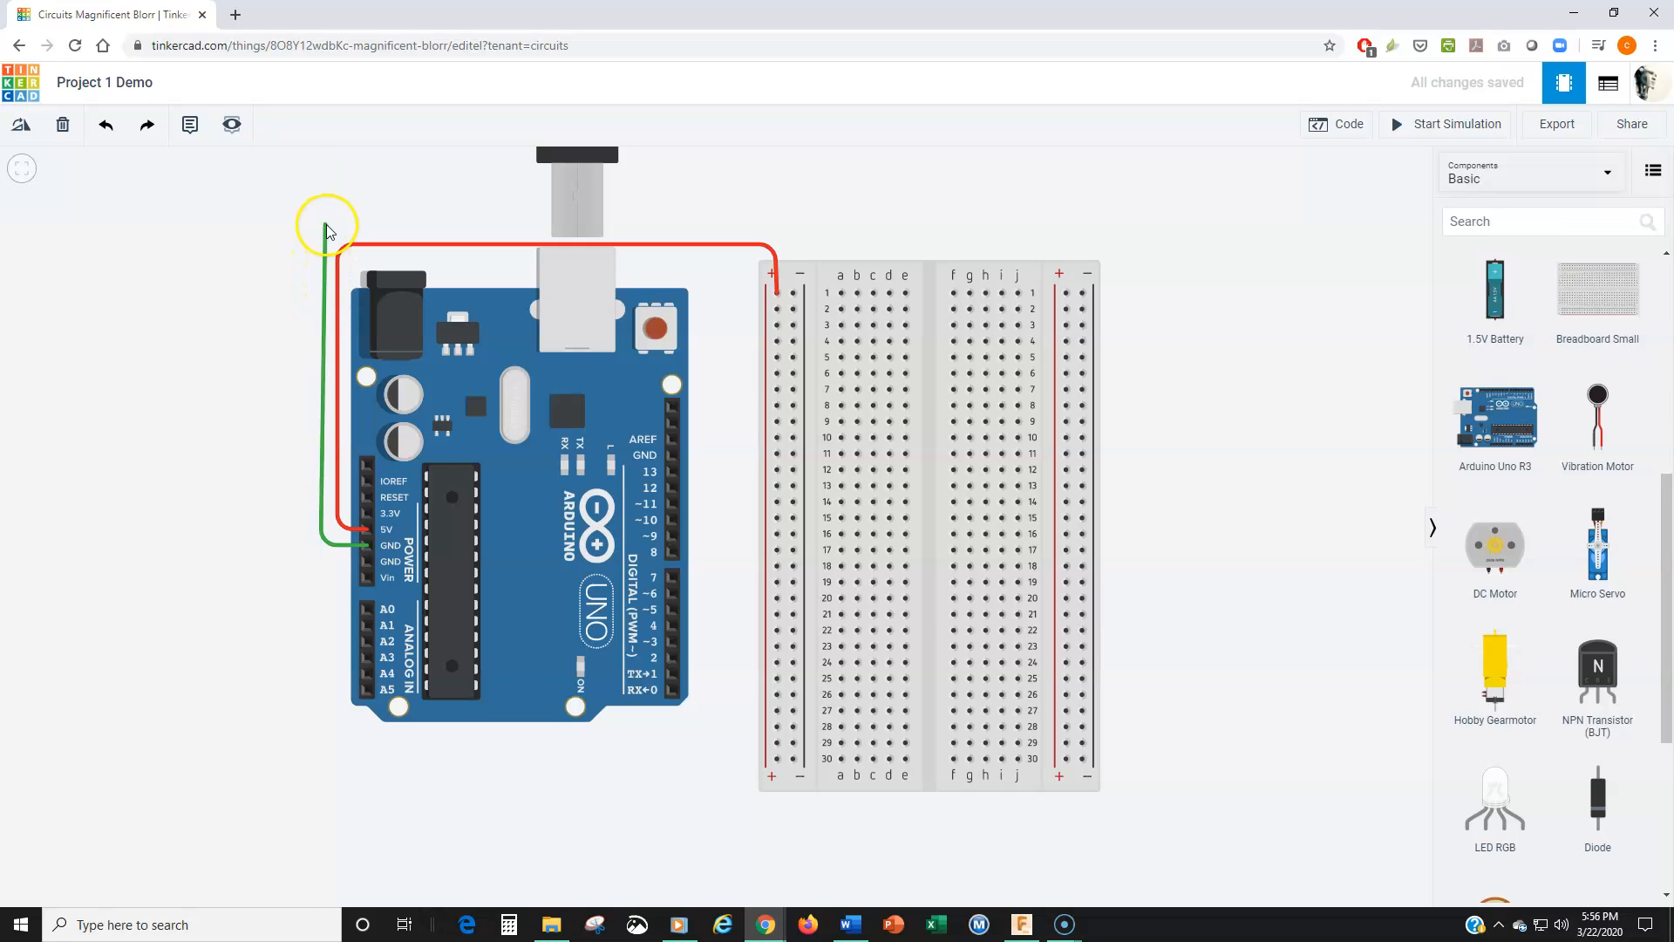
{"action": "left_click", "coordinate": [321, 227]}
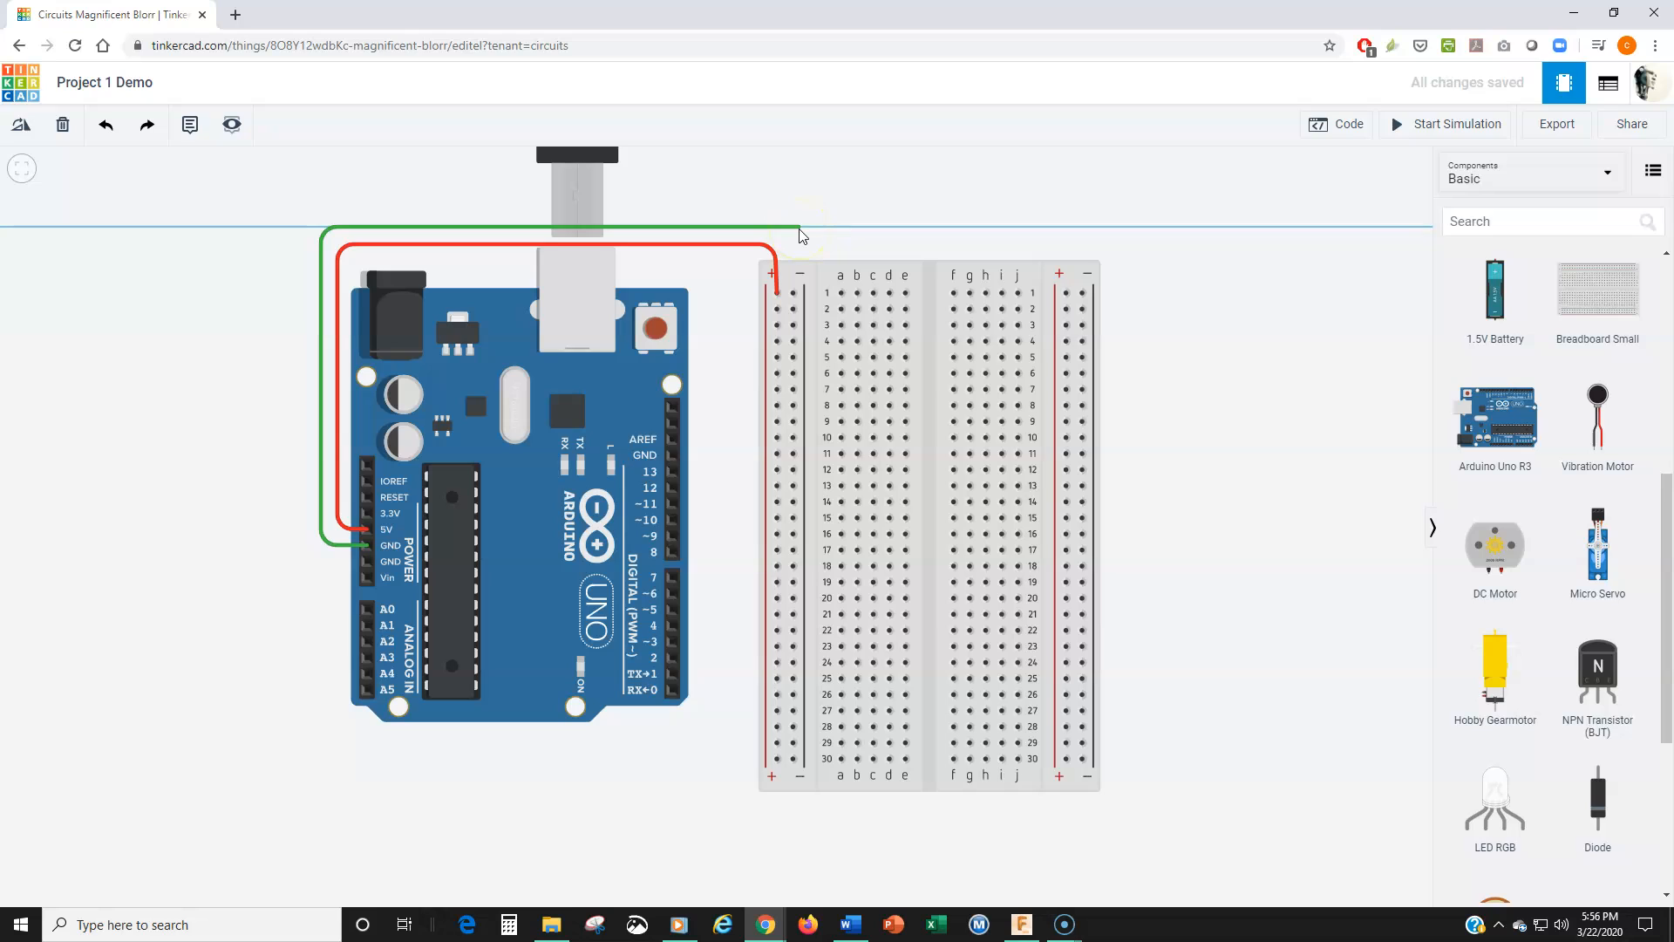
{"action": "left_click", "coordinate": [794, 292]}
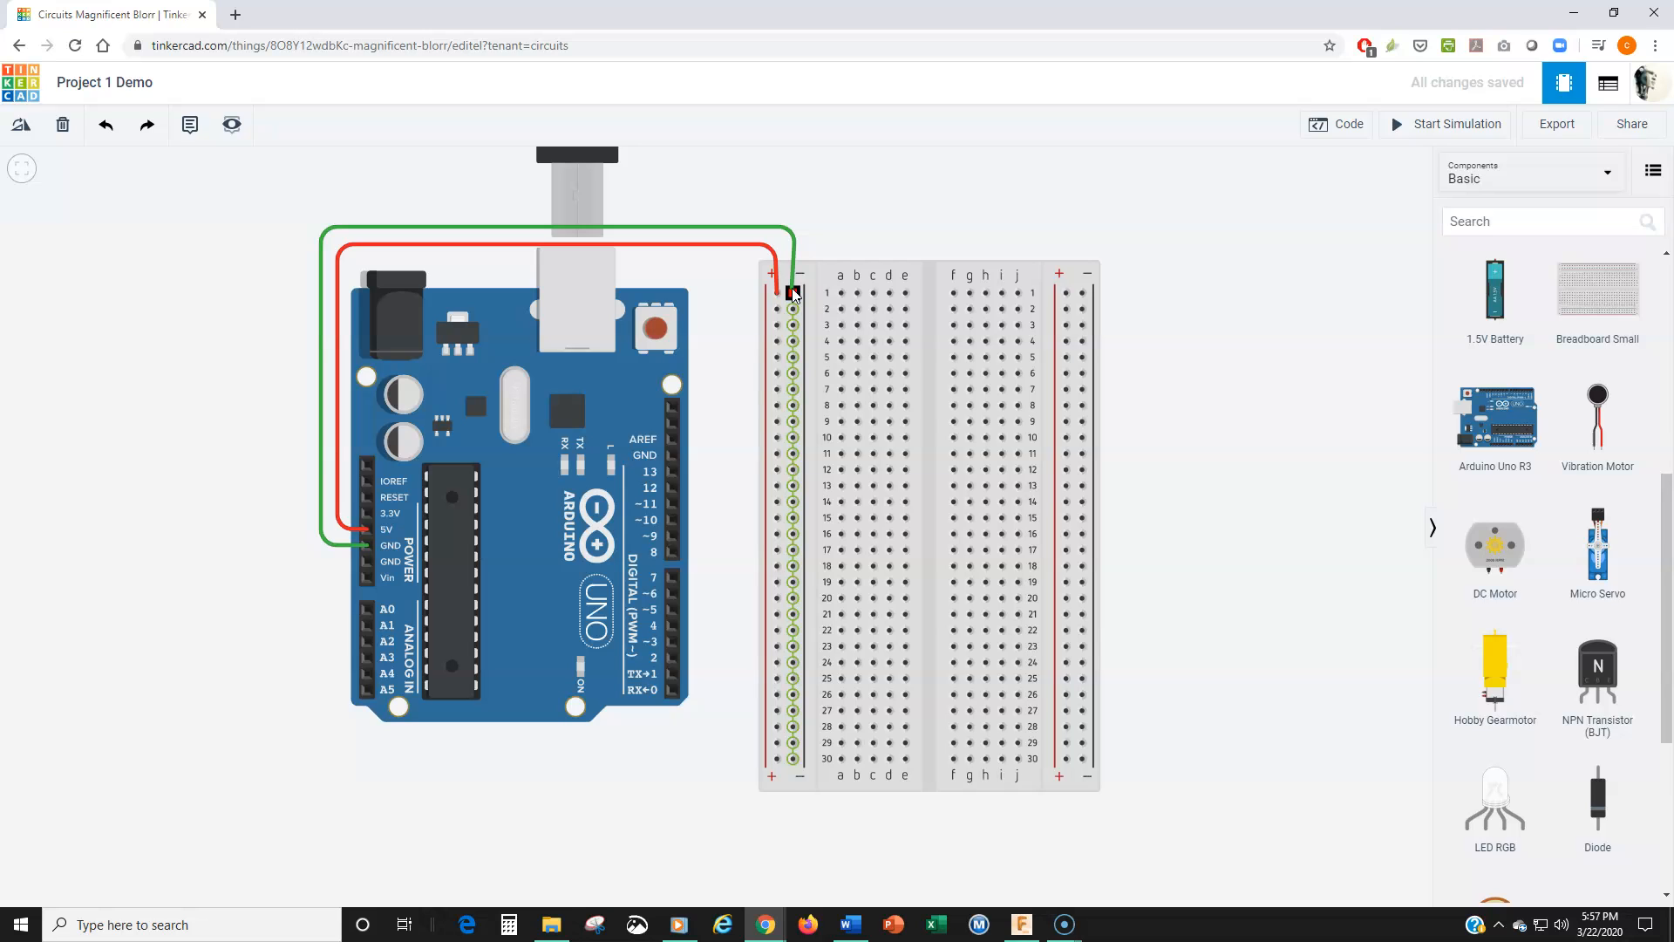
{"action": "left_click", "coordinate": [793, 292]}
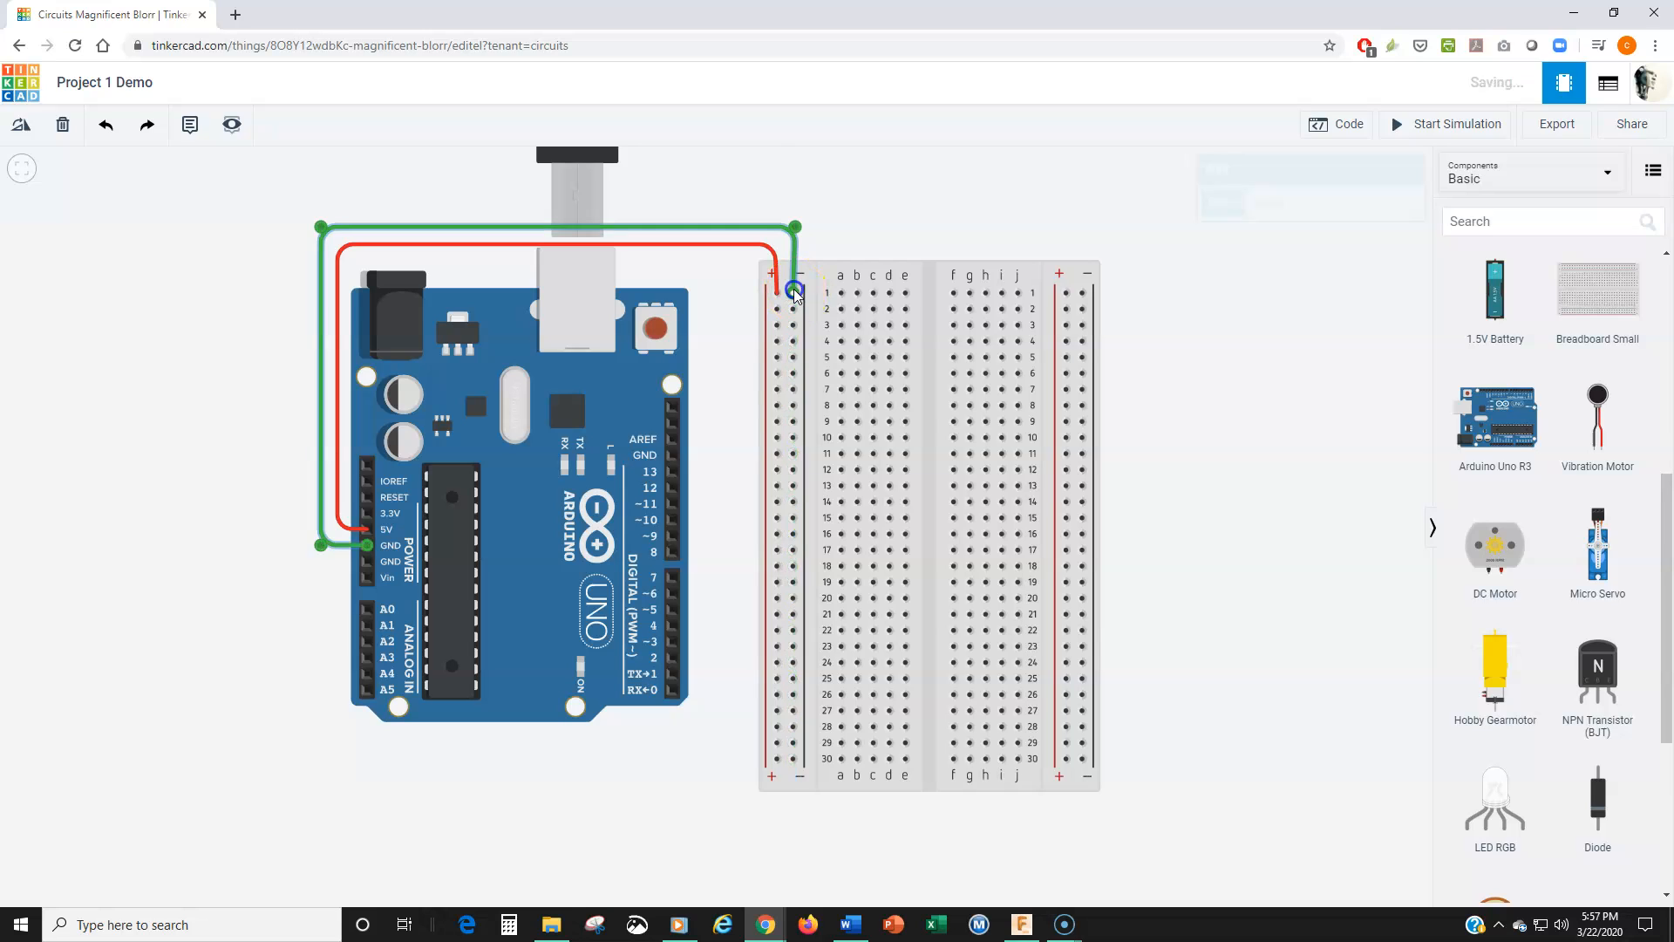
Step: Set the color of the GND wire to black and deselect it
{"action": "left_click", "coordinate": [1303, 204]}
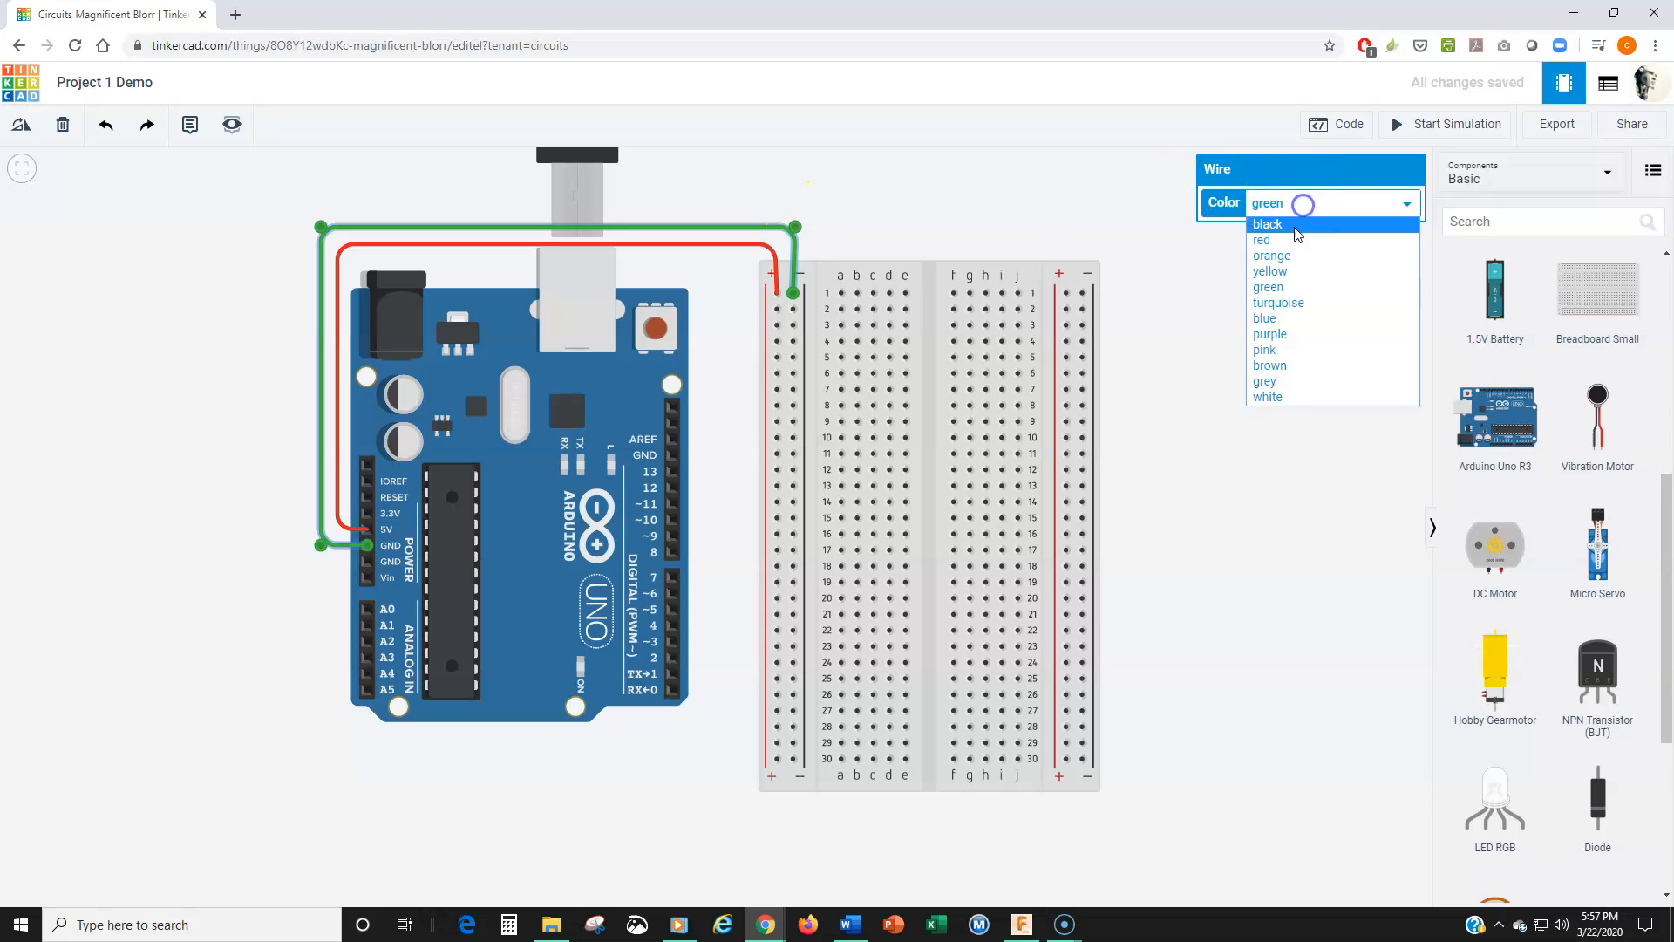
{"action": "left_click", "coordinate": [1297, 229]}
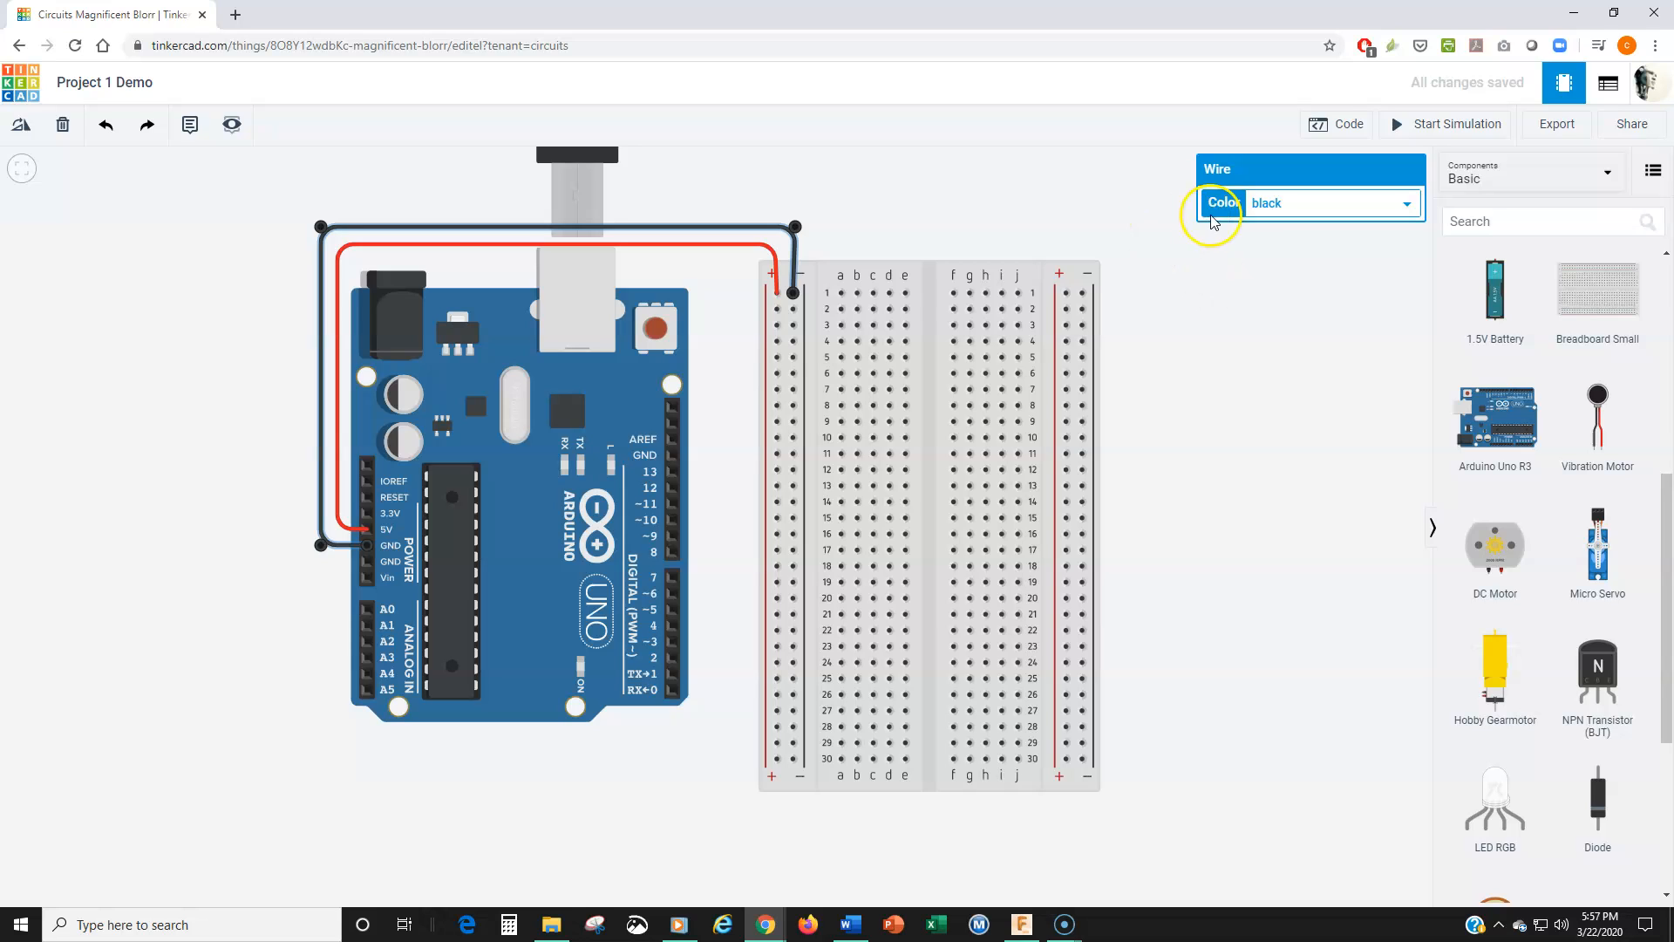
{"action": "left_click", "coordinate": [1210, 259]}
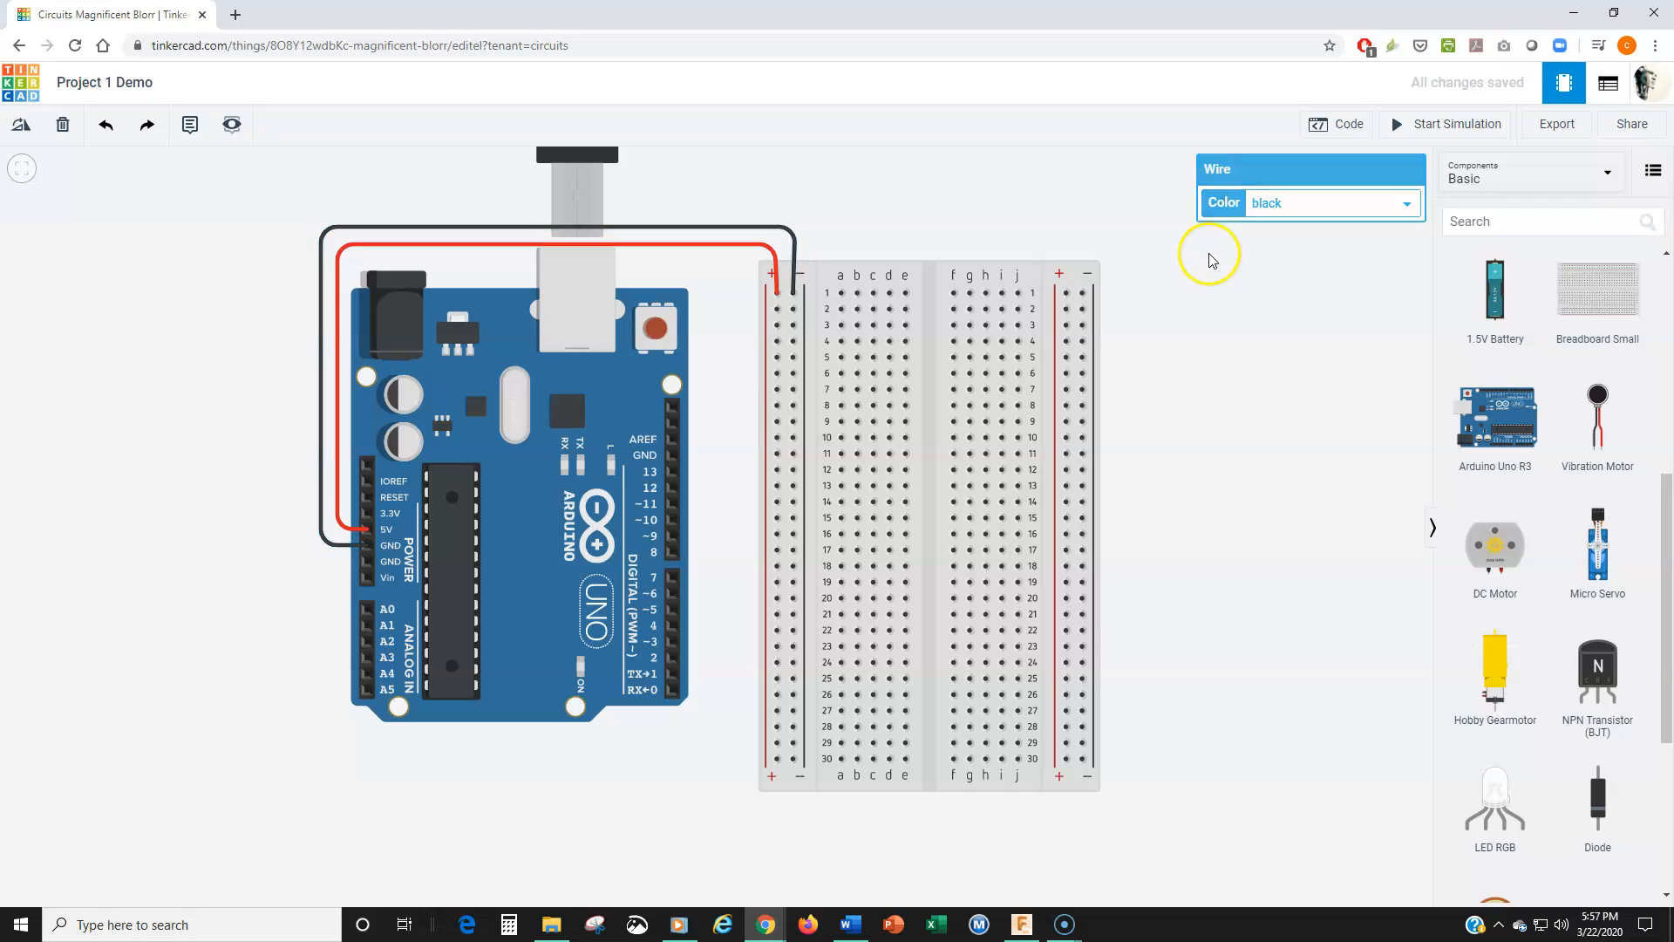
{"action": "left_click", "coordinate": [777, 297]}
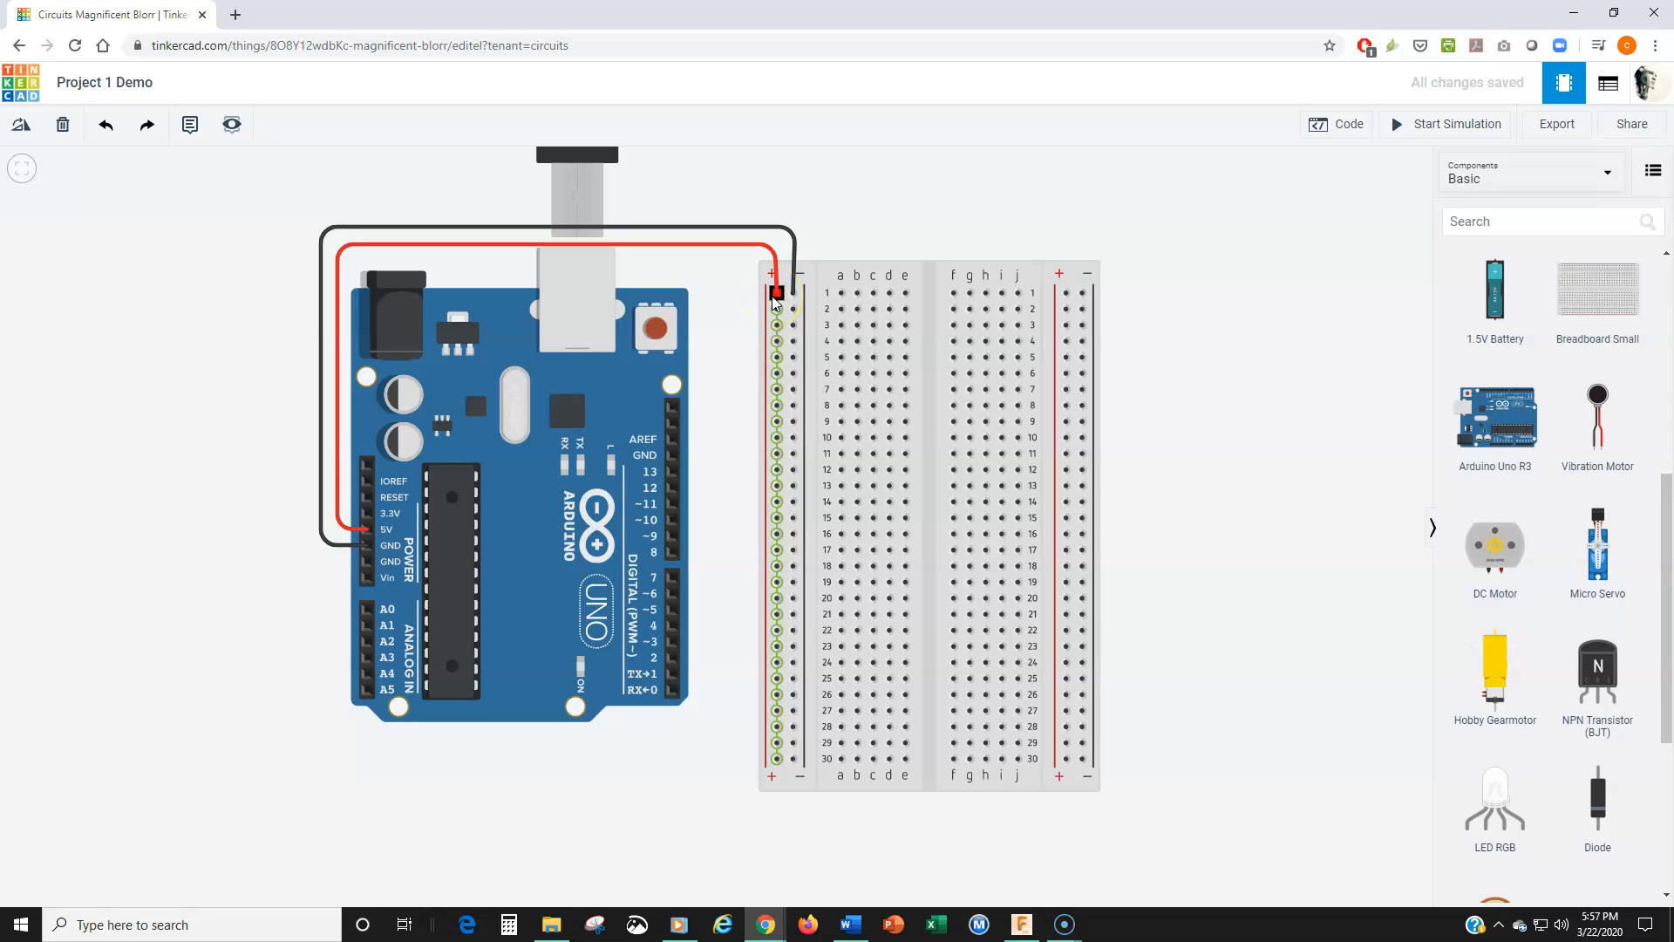
{"action": "left_click", "coordinate": [793, 309]}
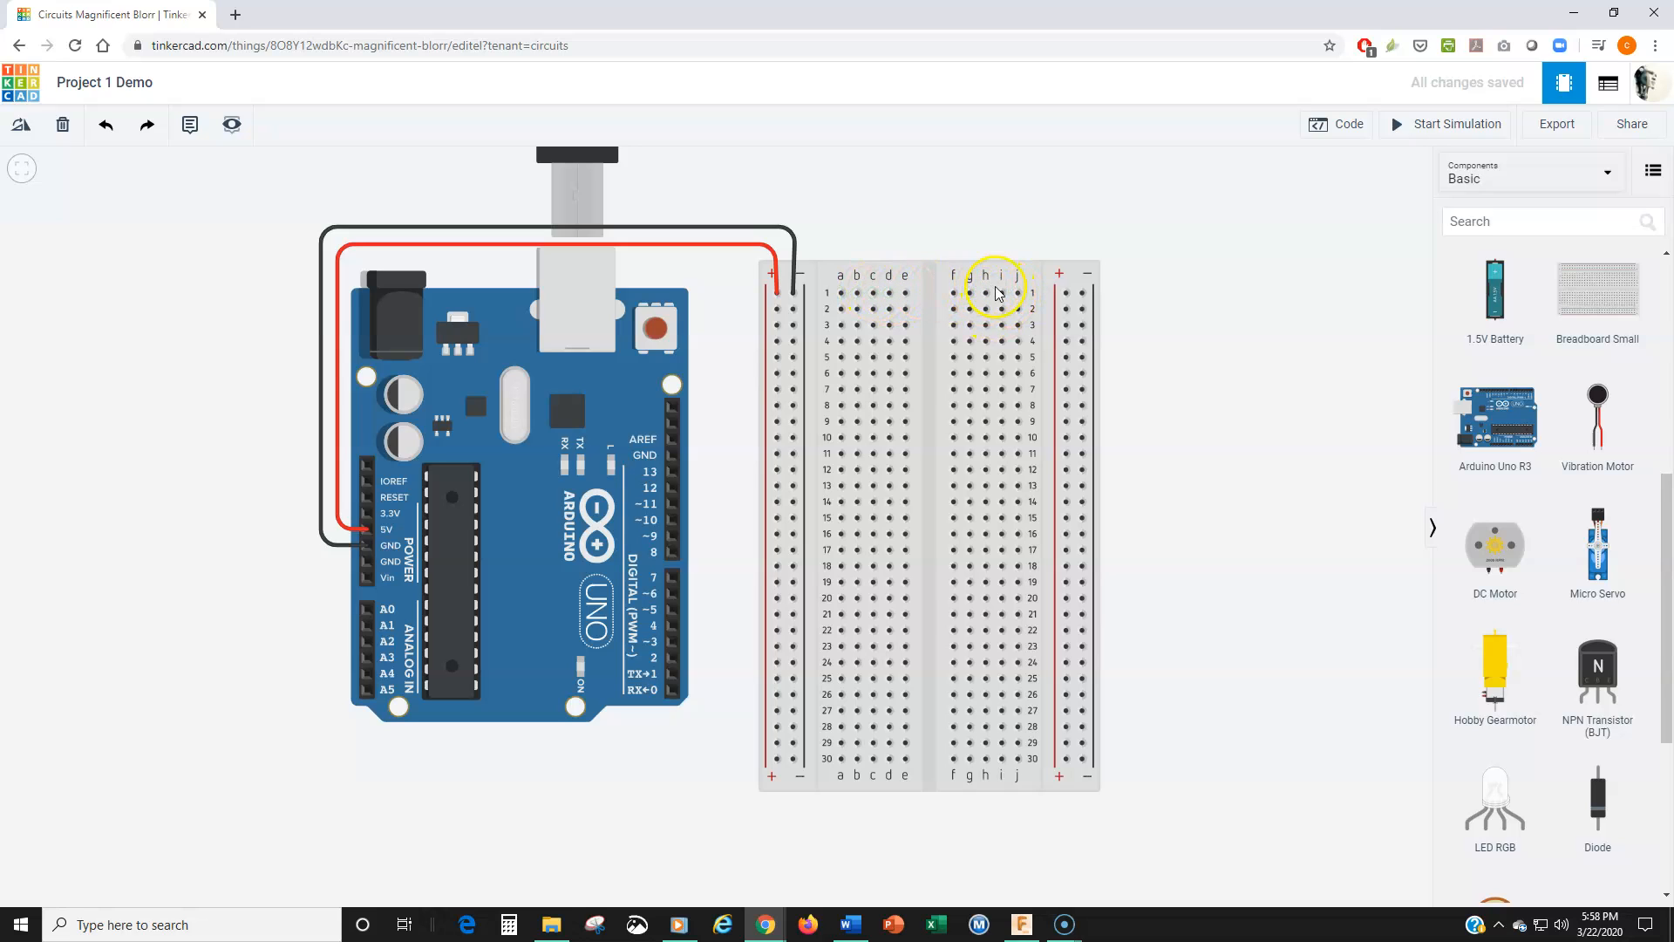
{"action": "left_click", "coordinate": [855, 202]}
Step: Add a red LED to the empty area beside the breadboard's far power rails
{"action": "scroll", "coordinate": [1552, 479], "scroll_direction": "up", "scroll_amount": 5}
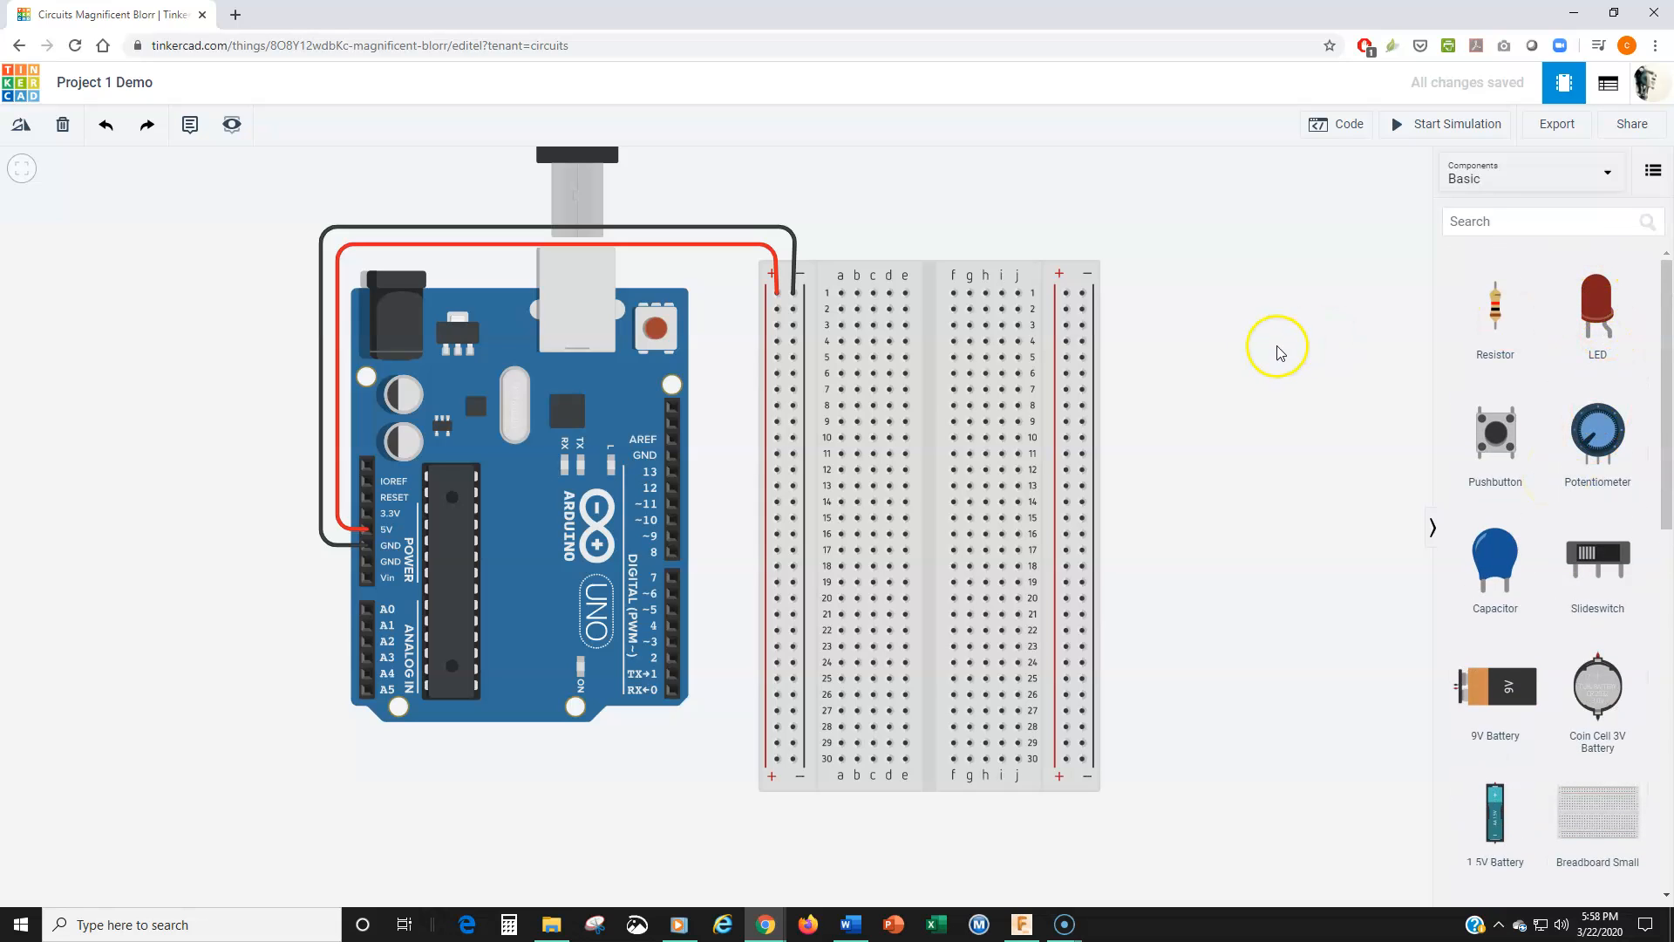
{"action": "left_click_drag", "start_coordinate": [1251, 369], "coordinate": [1127, 366]}
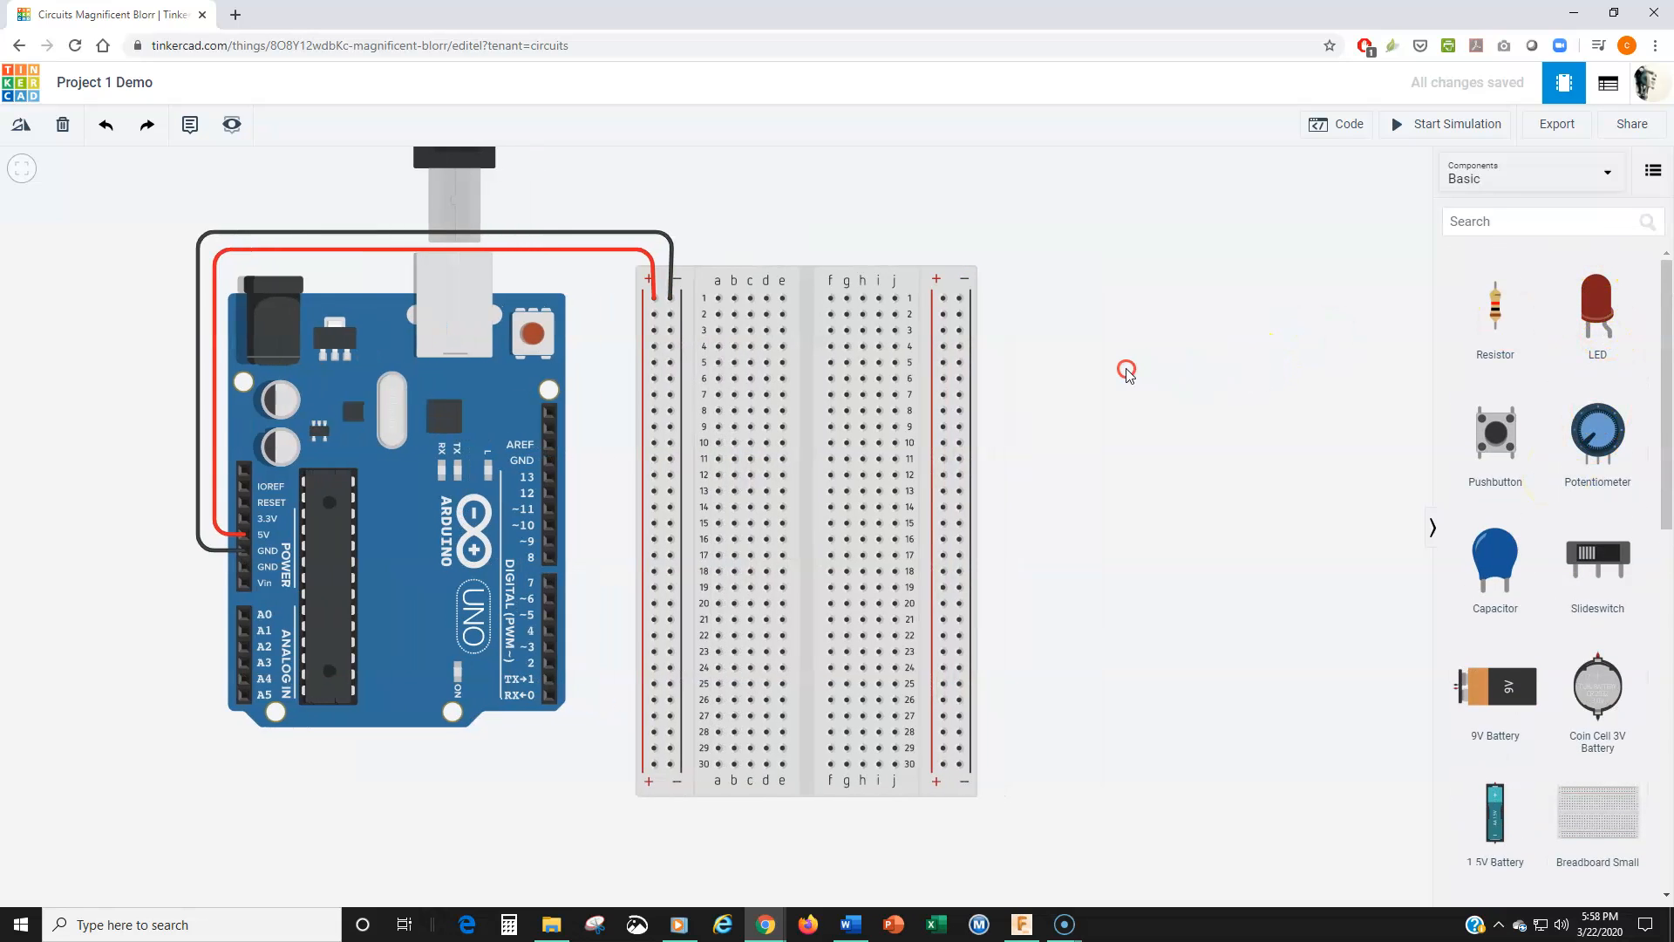
{"action": "left_click_drag", "start_coordinate": [1600, 319], "coordinate": [1123, 436]}
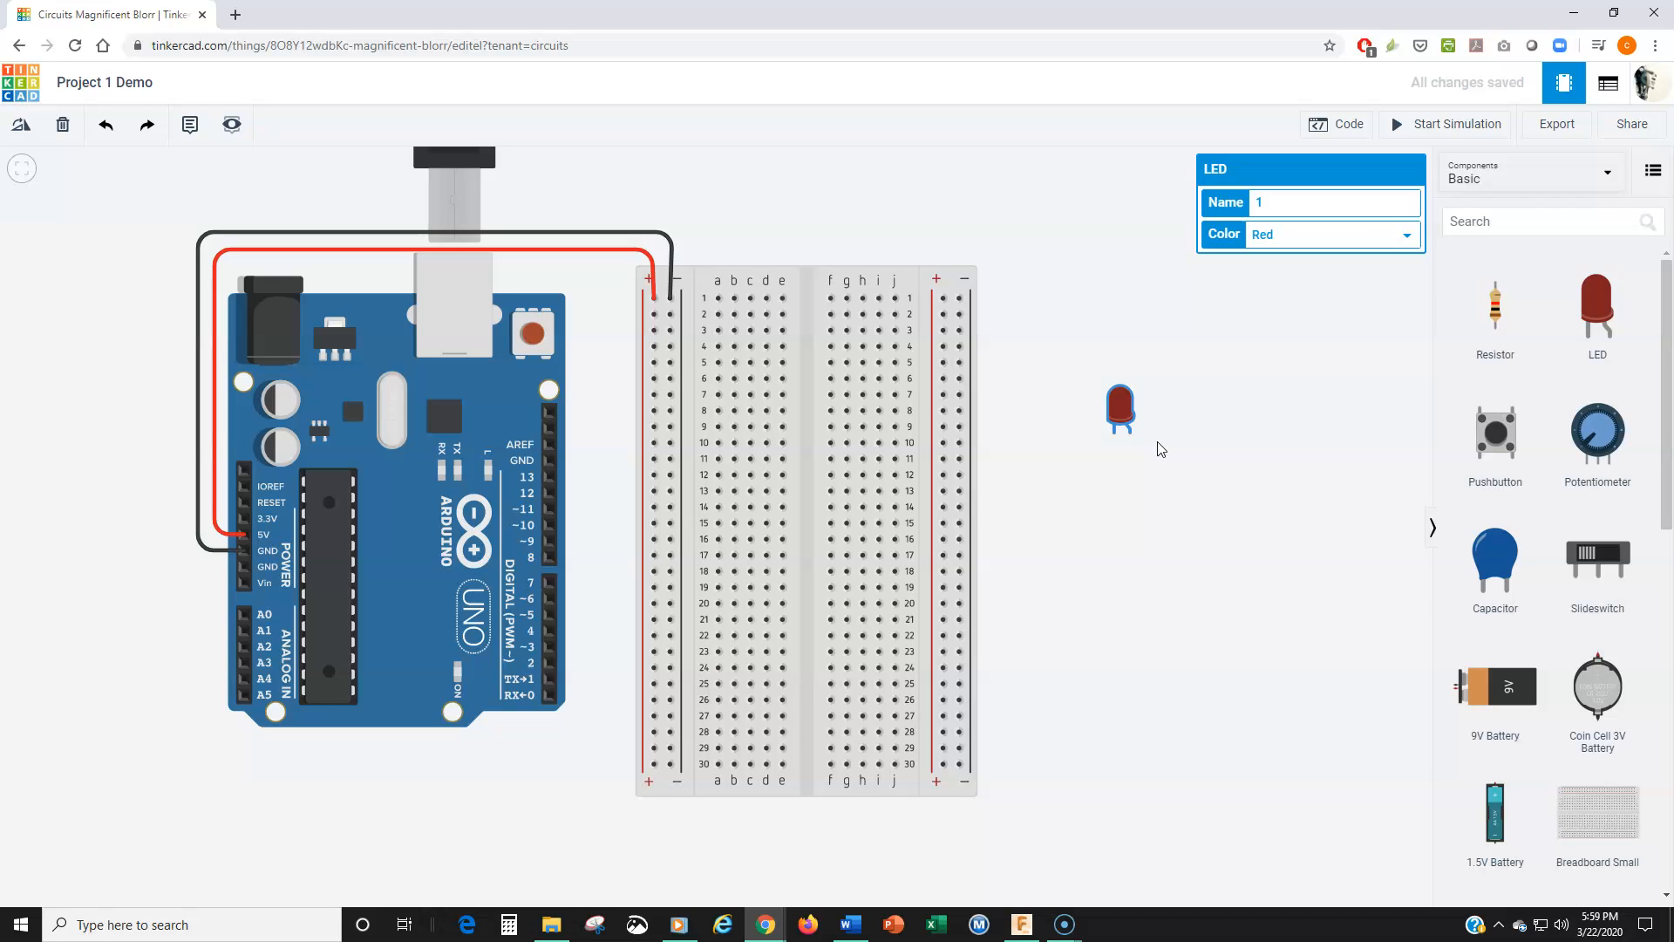
{"action": "left_click", "coordinate": [1131, 435]}
{"action": "left_click_drag", "start_coordinate": [1110, 459], "coordinate": [1121, 499]}
{"action": "left_click", "coordinate": [1131, 434]}
{"action": "left_click", "coordinate": [1116, 433]}
Step: Rotate the LED so its legs point away from the Arduino, plug them into column e at rows 6 and 7, and deselect it
{"action": "left_click", "coordinate": [23, 131]}
{"action": "left_click", "coordinate": [23, 131]}
{"action": "left_click", "coordinate": [22, 131]}
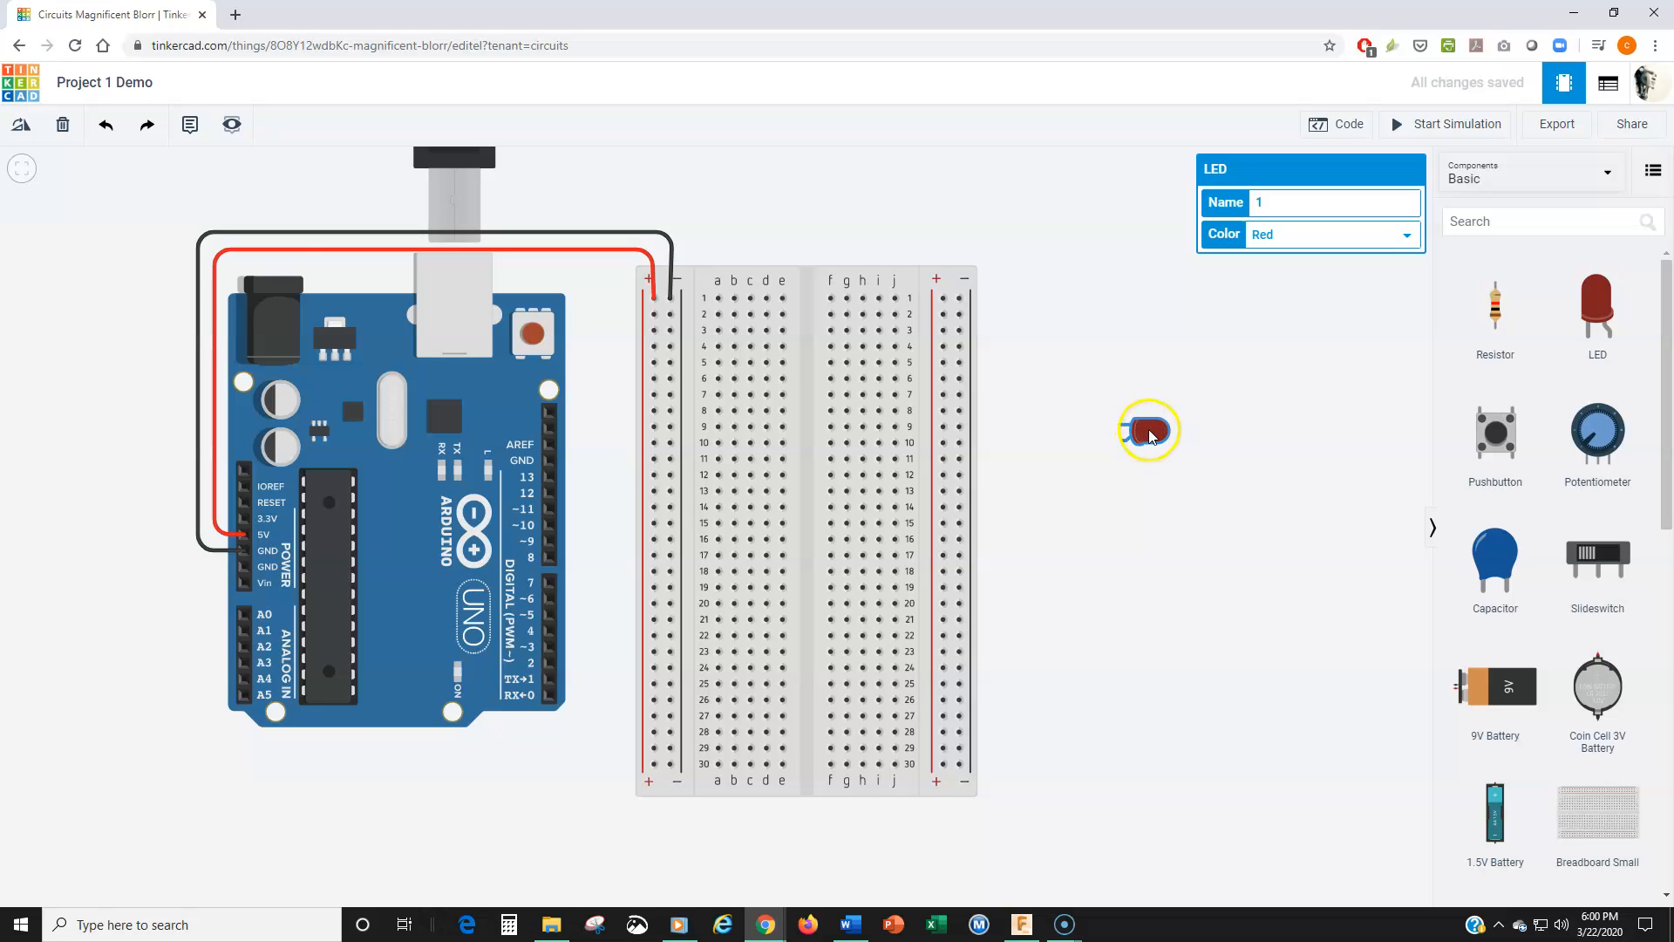
{"action": "left_click", "coordinate": [21, 124]}
{"action": "left_click", "coordinate": [21, 125]}
{"action": "left_click", "coordinate": [21, 124]}
{"action": "left_click", "coordinate": [21, 125]}
{"action": "left_click", "coordinate": [21, 125]}
{"action": "left_click", "coordinate": [21, 125]}
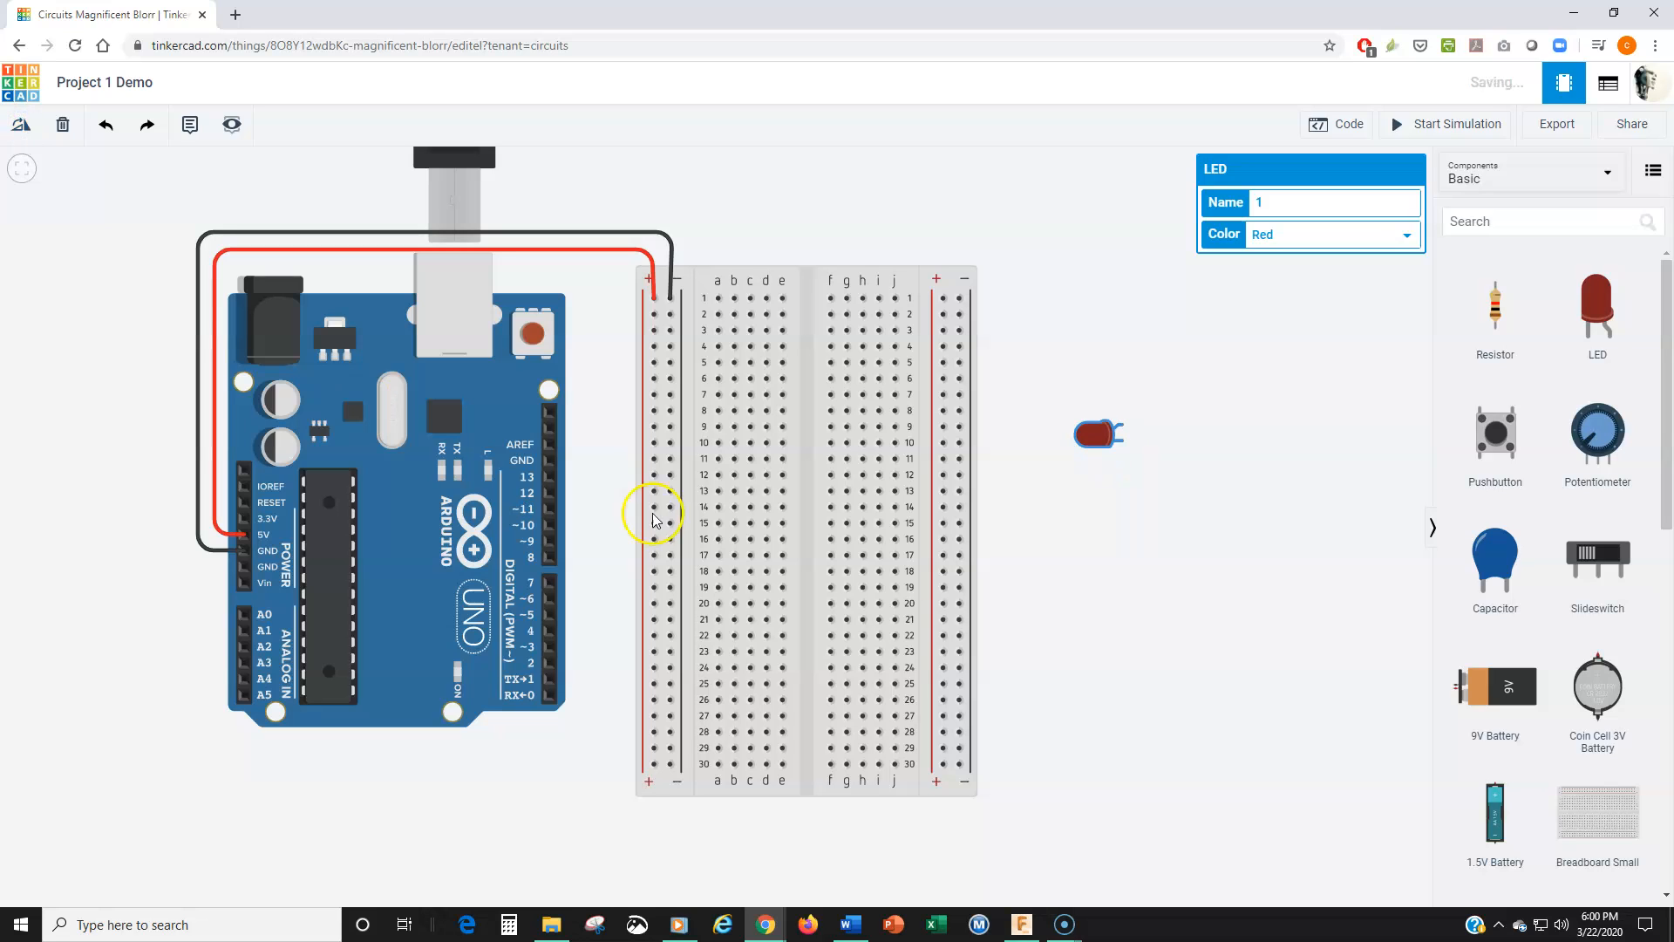
{"action": "left_click_drag", "start_coordinate": [1101, 438], "coordinate": [771, 397]}
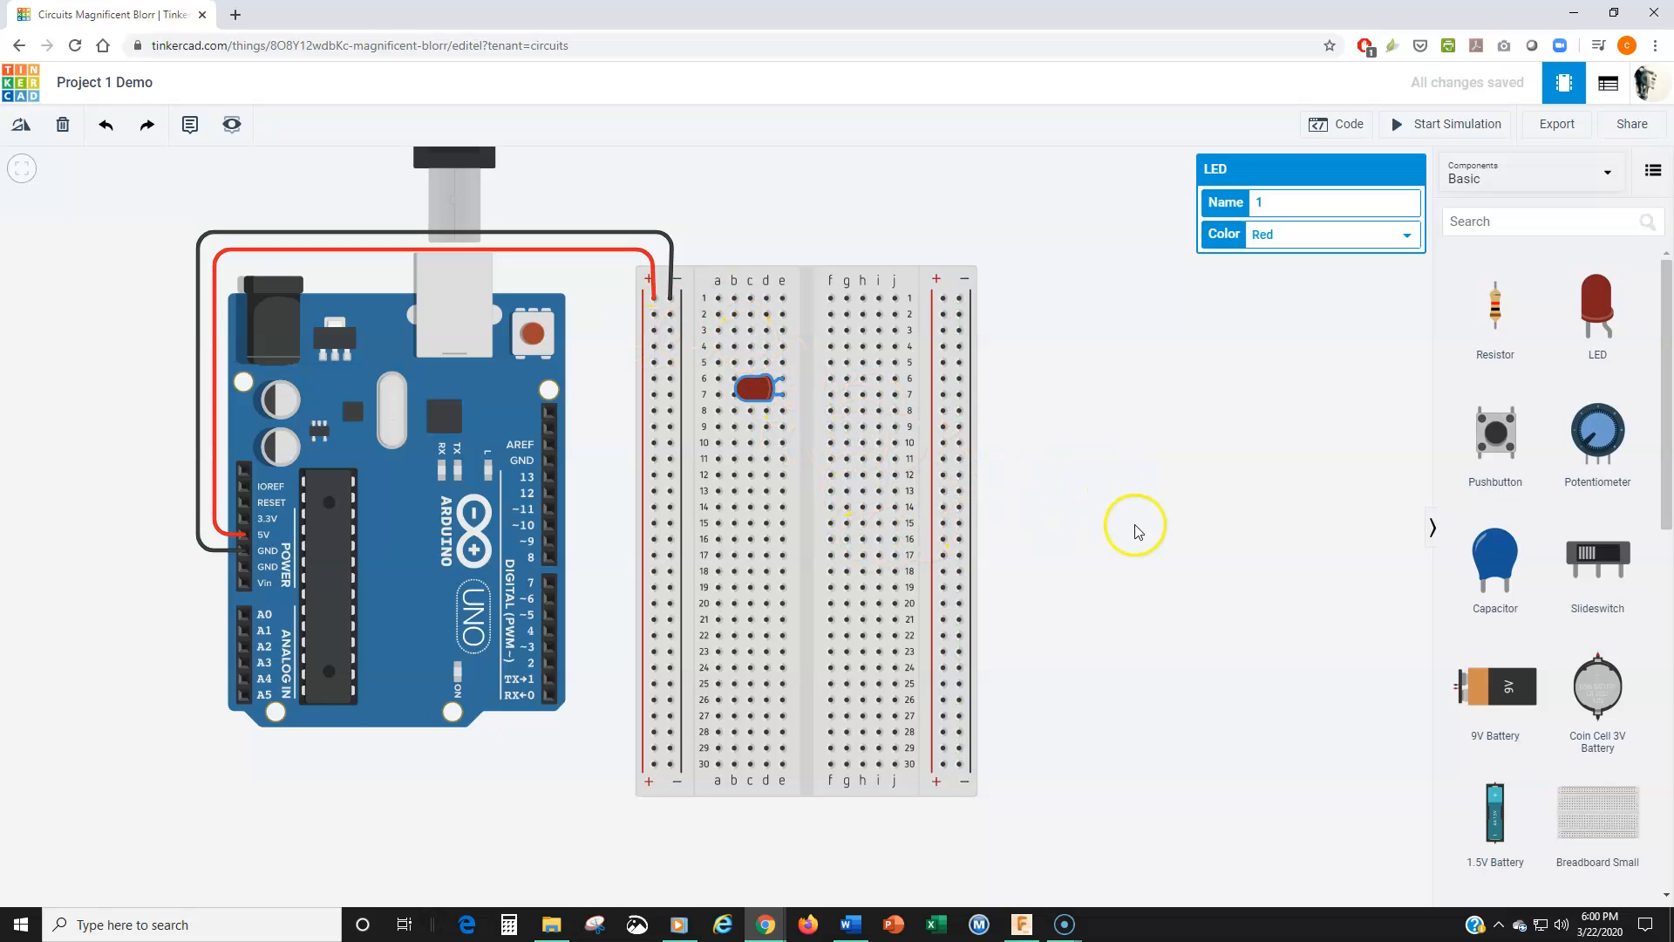
{"action": "left_click", "coordinate": [1102, 477]}
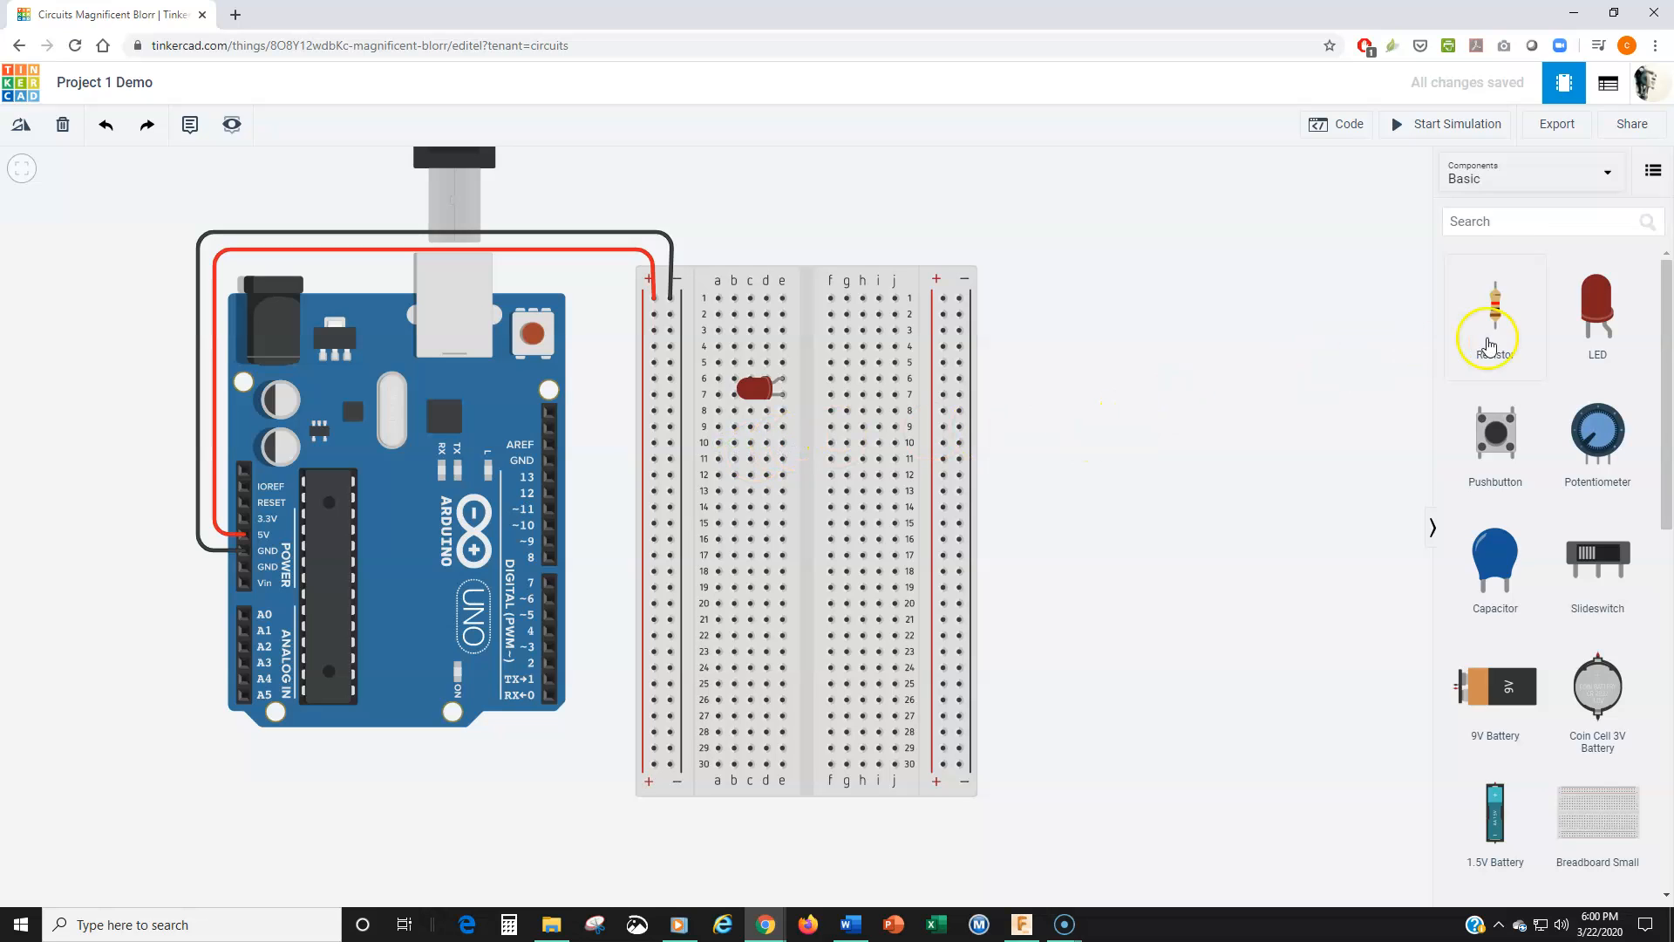
Step: Add a resistor beside the breadboard and set its resistance to 220 Ω
{"action": "left_click_drag", "start_coordinate": [1489, 344], "coordinate": [1153, 400]}
{"action": "left_click", "coordinate": [1303, 245]}
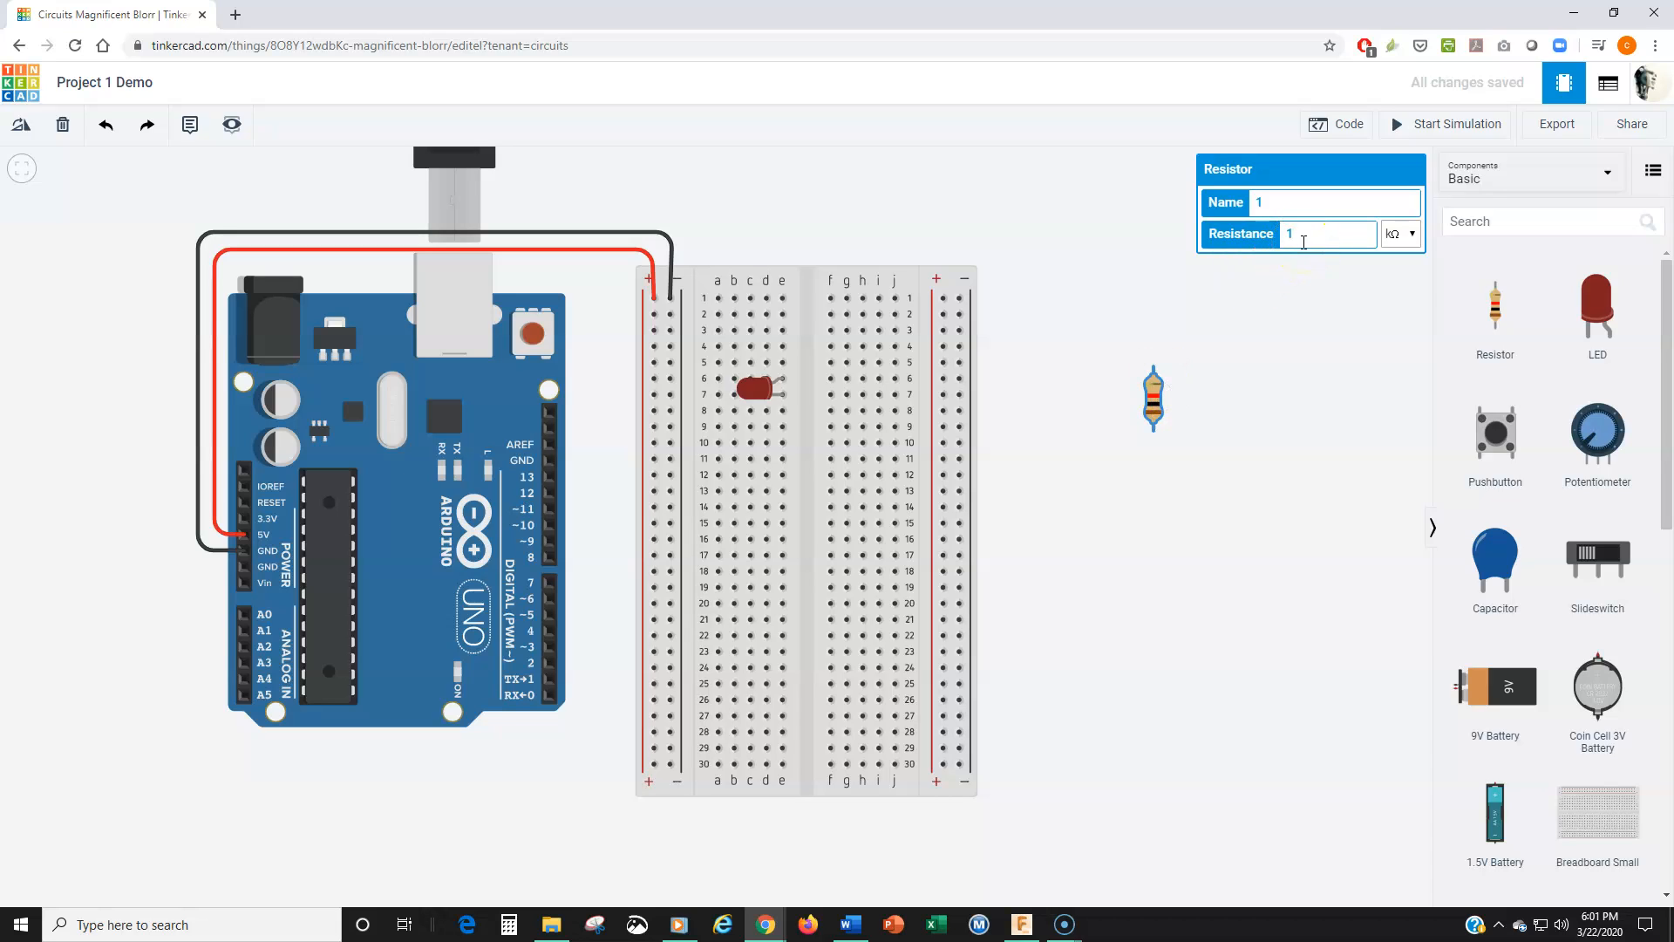
{"action": "left_click", "coordinate": [1312, 234]}
{"action": "left_click_drag", "start_coordinate": [1306, 234], "coordinate": [1283, 235]}
{"action": "type", "text": "220"}
{"action": "left_click", "coordinate": [1388, 235]}
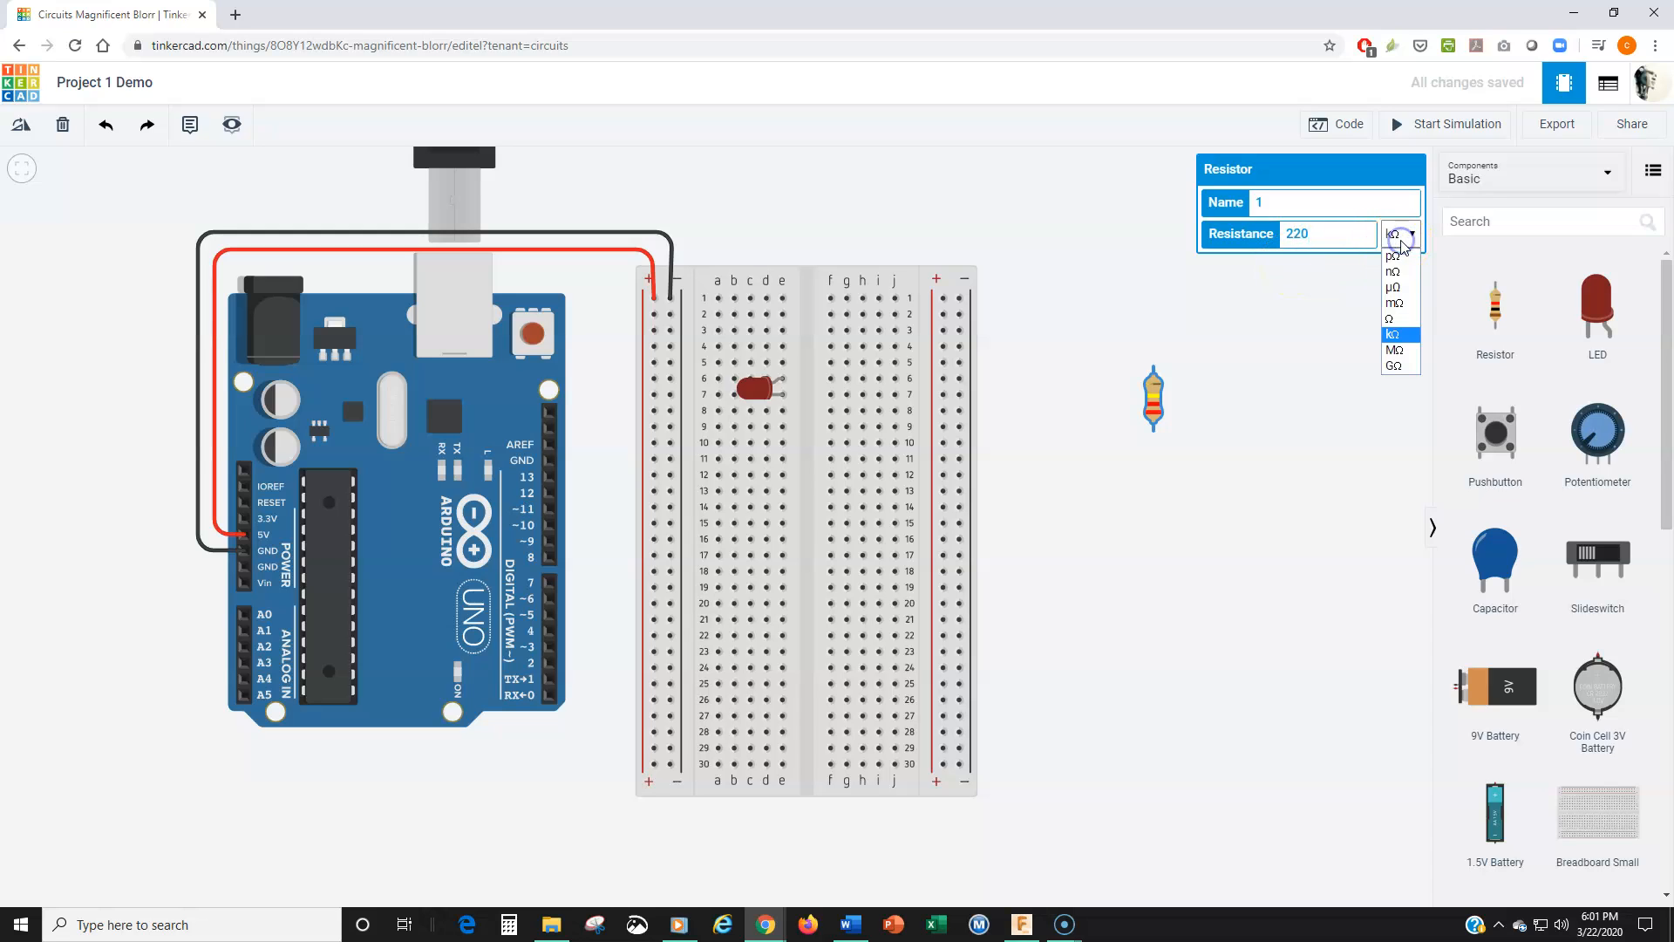
{"action": "left_click", "coordinate": [1400, 316]}
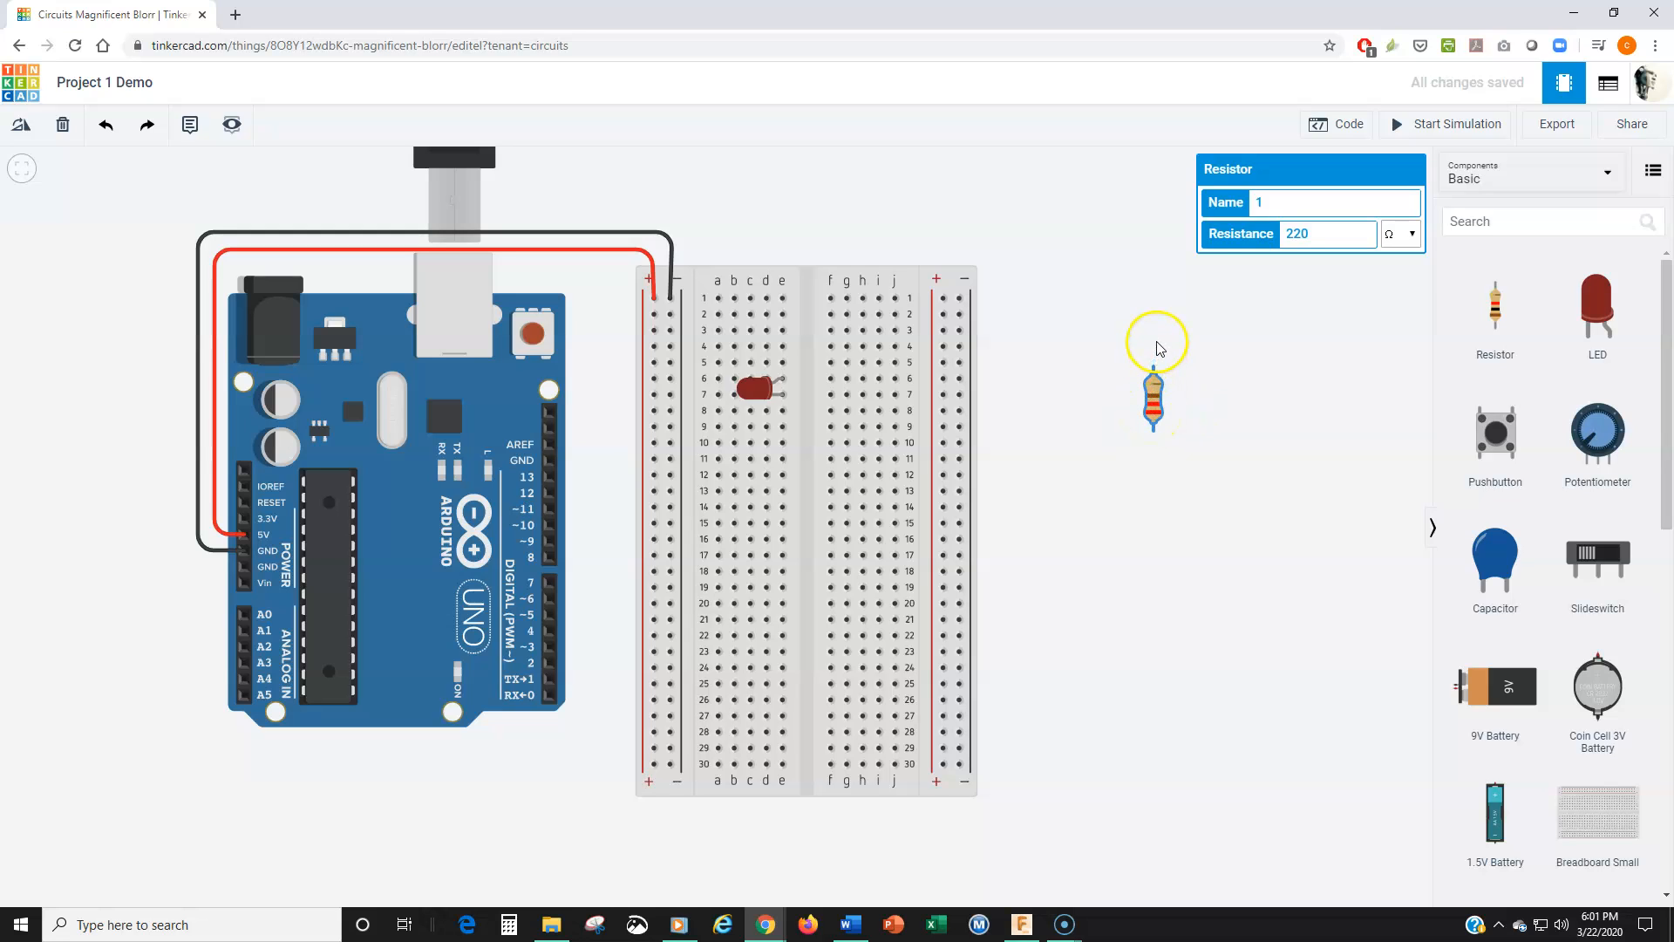
Step: Rotate the resistor to horizontal, plug it between the near positive rail and hole a6, and deselect it
{"action": "left_click", "coordinate": [21, 127]}
{"action": "left_click", "coordinate": [20, 126]}
{"action": "left_click", "coordinate": [20, 127]}
{"action": "left_click", "coordinate": [20, 126]}
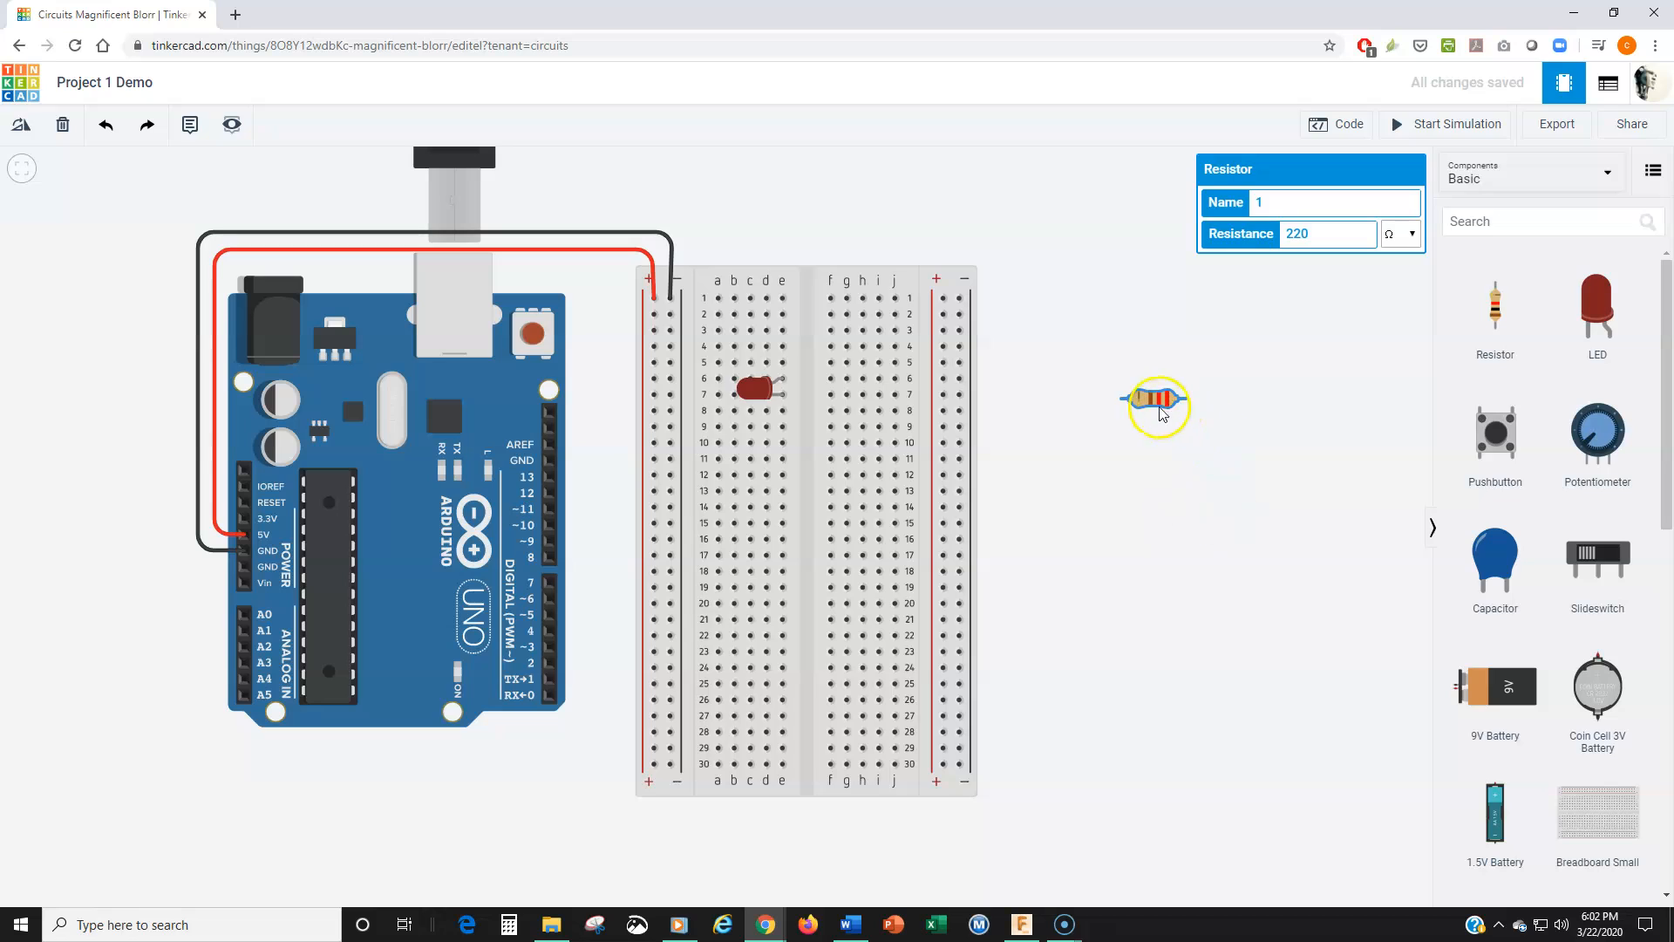
{"action": "left_click_drag", "start_coordinate": [1153, 398], "coordinate": [685, 381]}
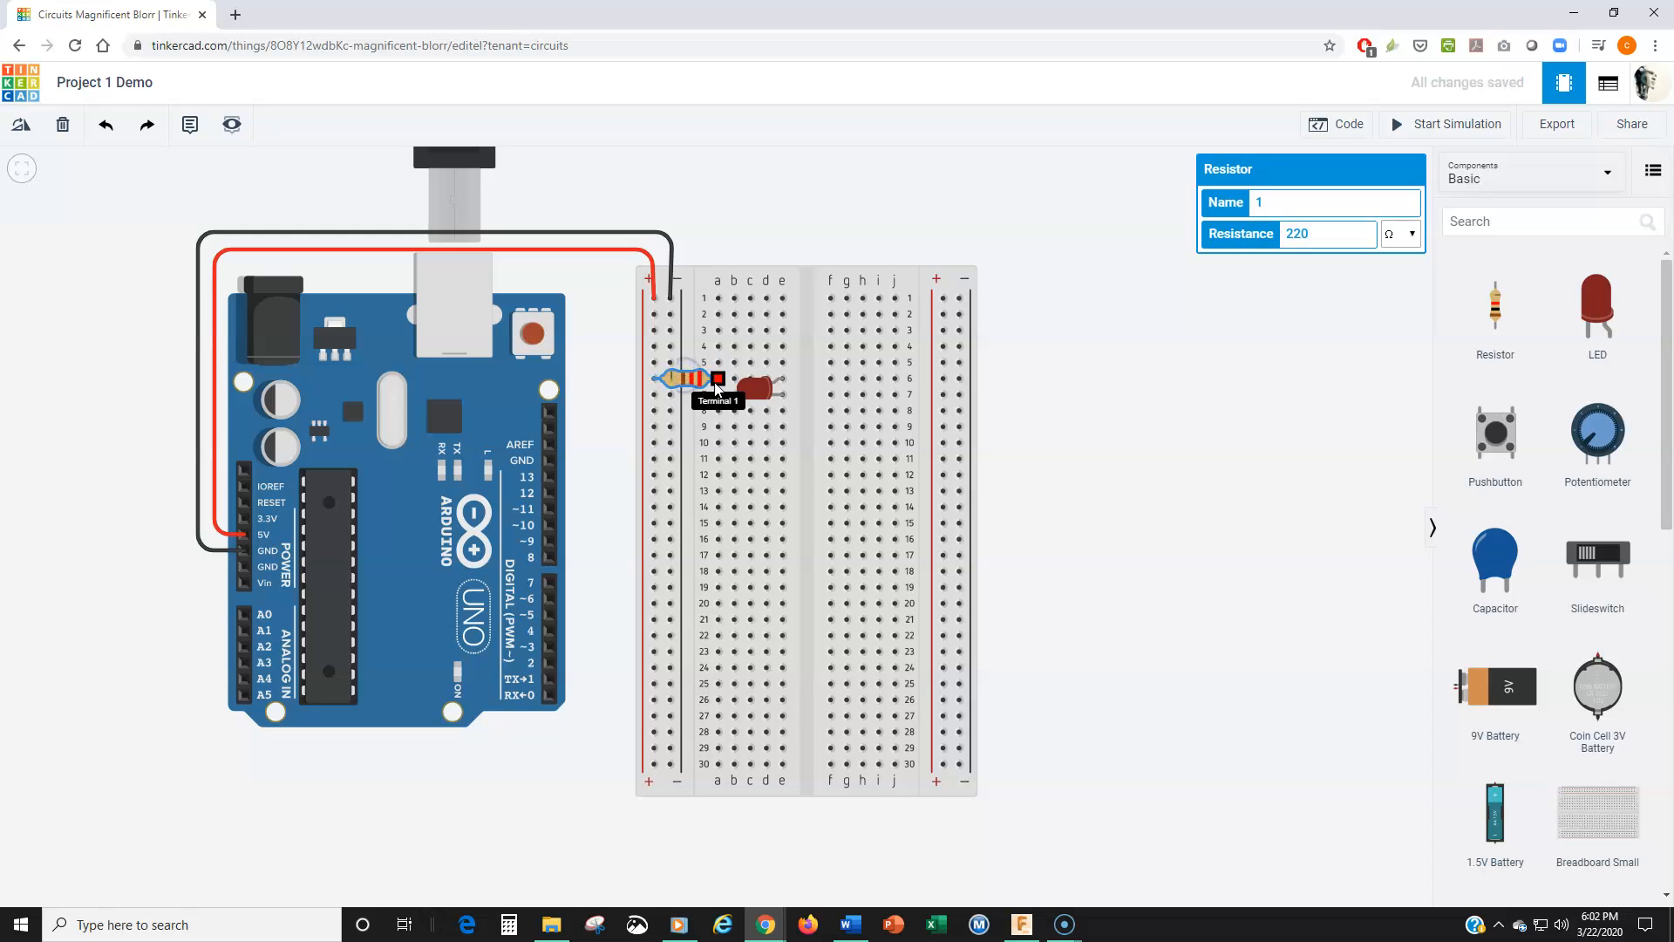
{"action": "left_click", "coordinate": [656, 380]}
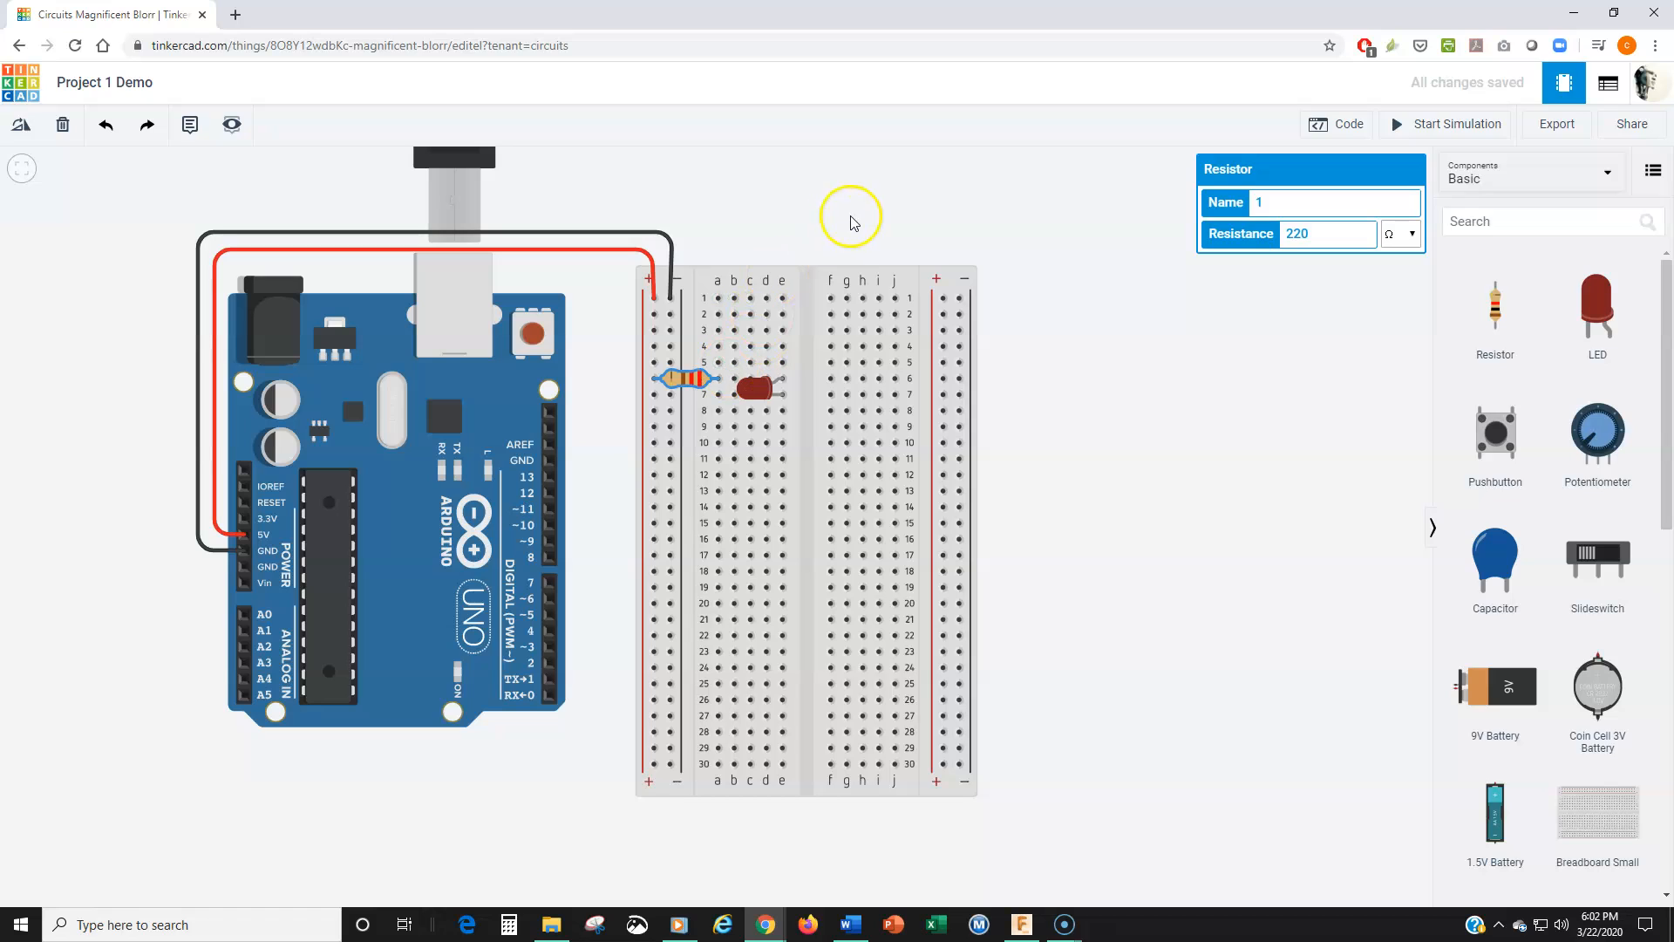
{"action": "left_click", "coordinate": [1077, 319]}
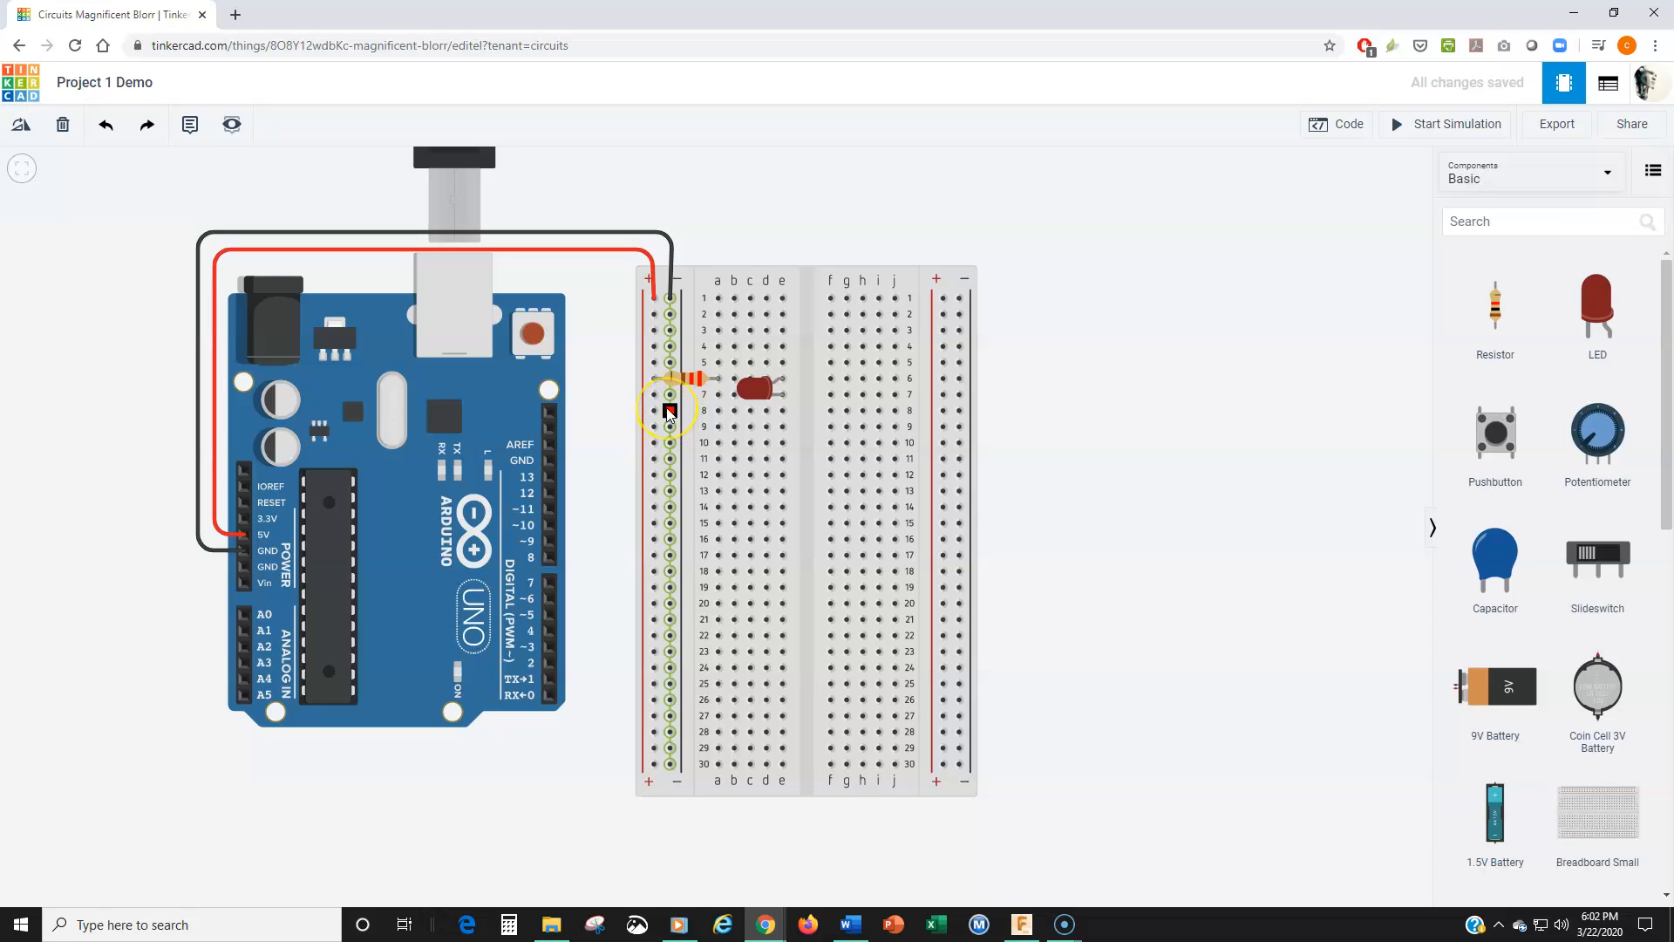
Step: Draw a straight wire from hole a7 to the near negative rail's hole beside row 9
{"action": "left_click", "coordinate": [720, 399]}
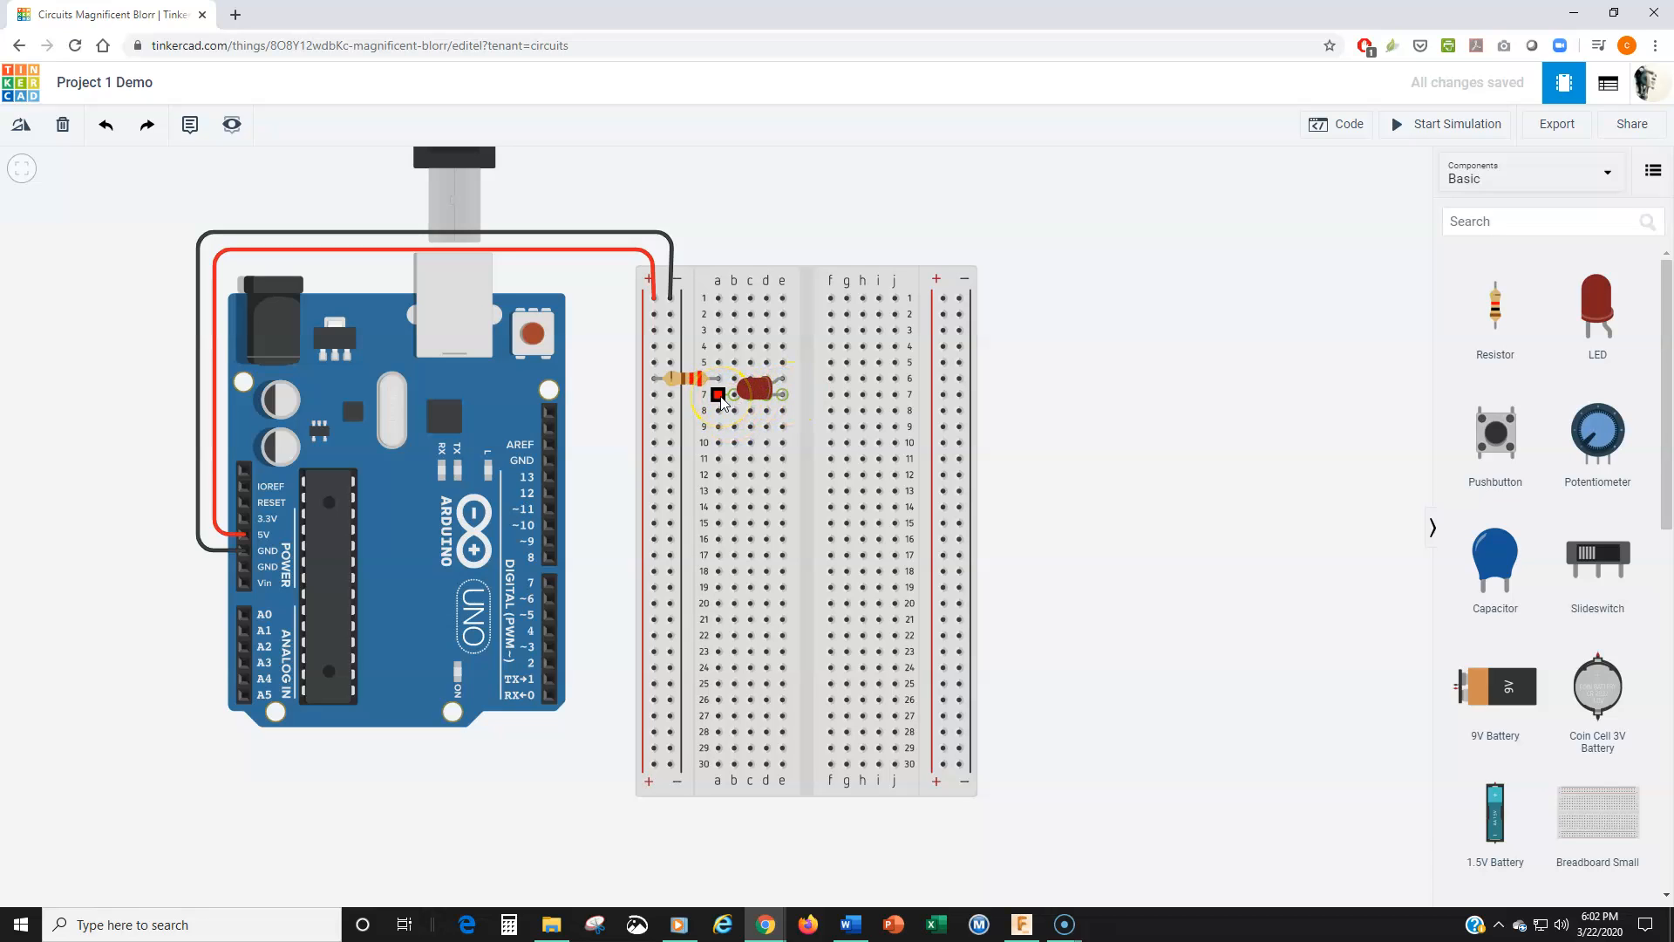
{"action": "left_click", "coordinate": [671, 426]}
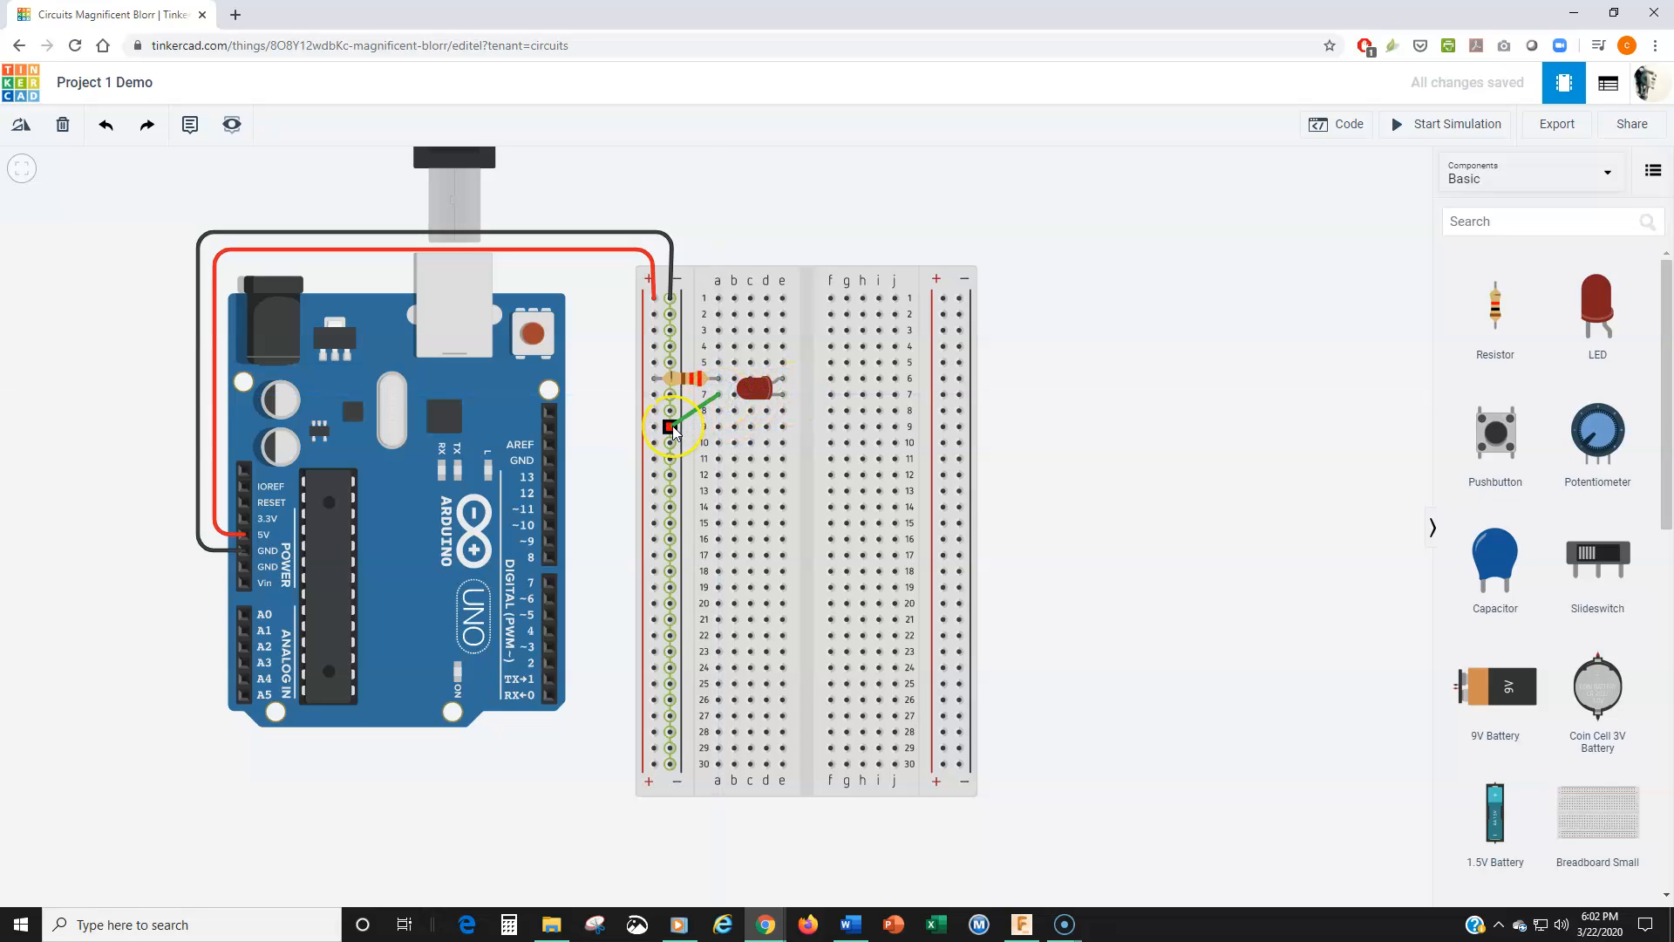
{"action": "mouse_move", "coordinate": [672, 426]}
{"action": "left_mouse_down"}
{"action": "mouse_move", "coordinate": [672, 489]}
{"action": "mouse_move", "coordinate": [667, 413]}
{"action": "mouse_move", "coordinate": [672, 427]}
{"action": "left_mouse_up"}
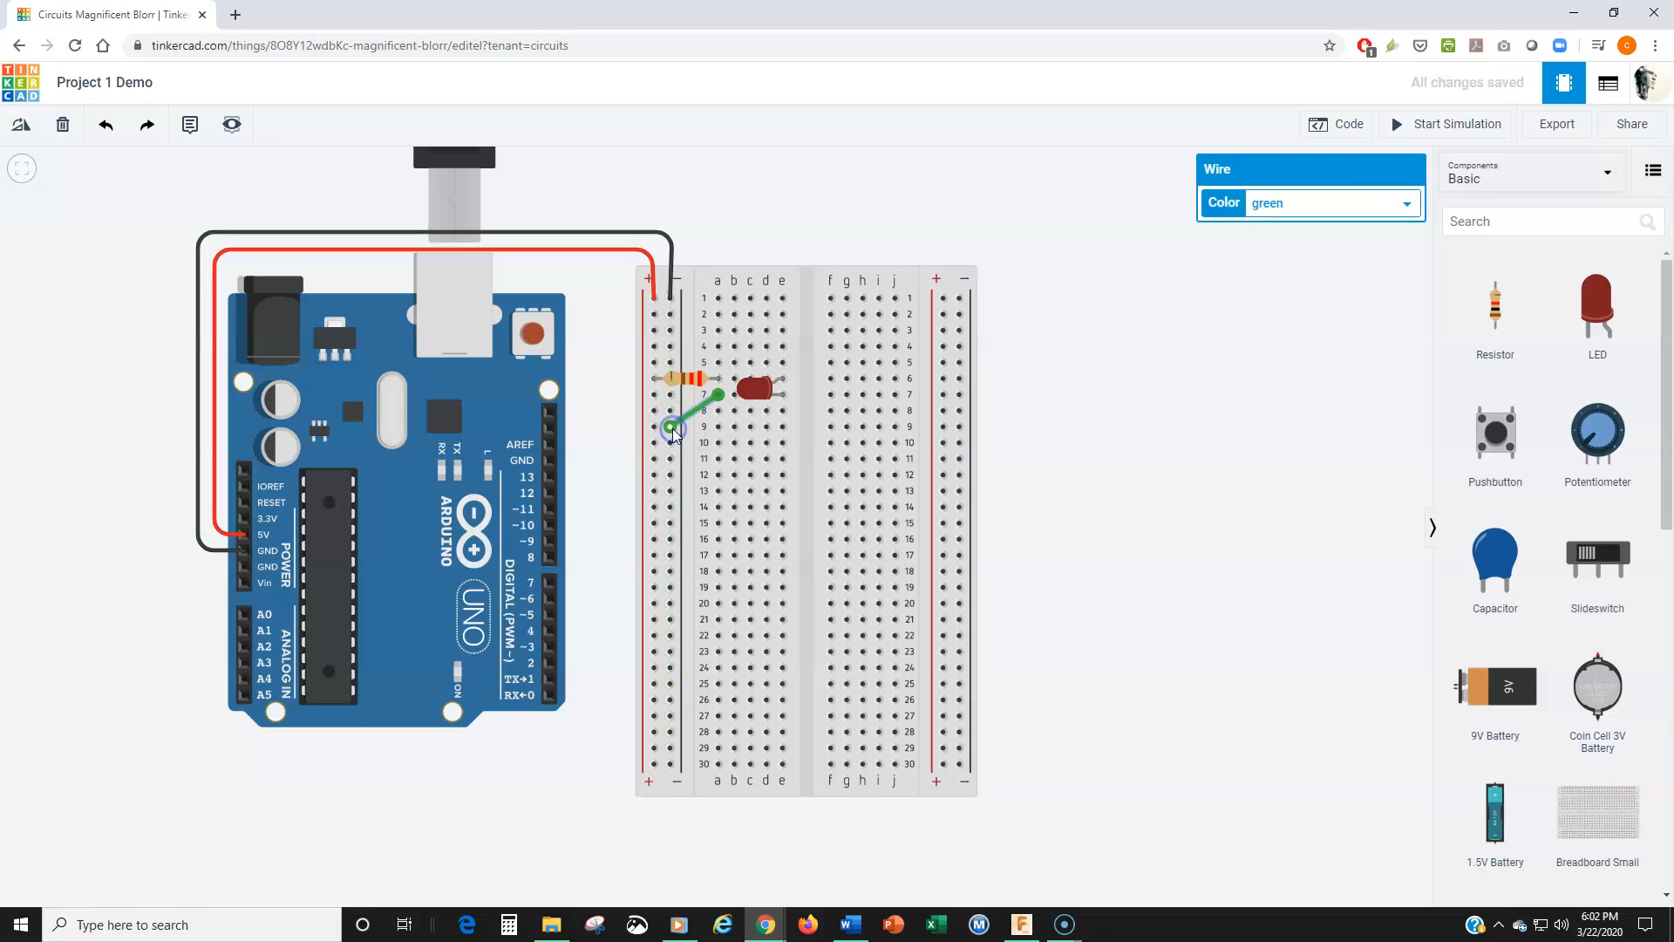
Step: Set the color of the wire between a7 and the negative rail to black and deselect it
{"action": "left_click", "coordinate": [1306, 203]}
{"action": "left_click", "coordinate": [1282, 225]}
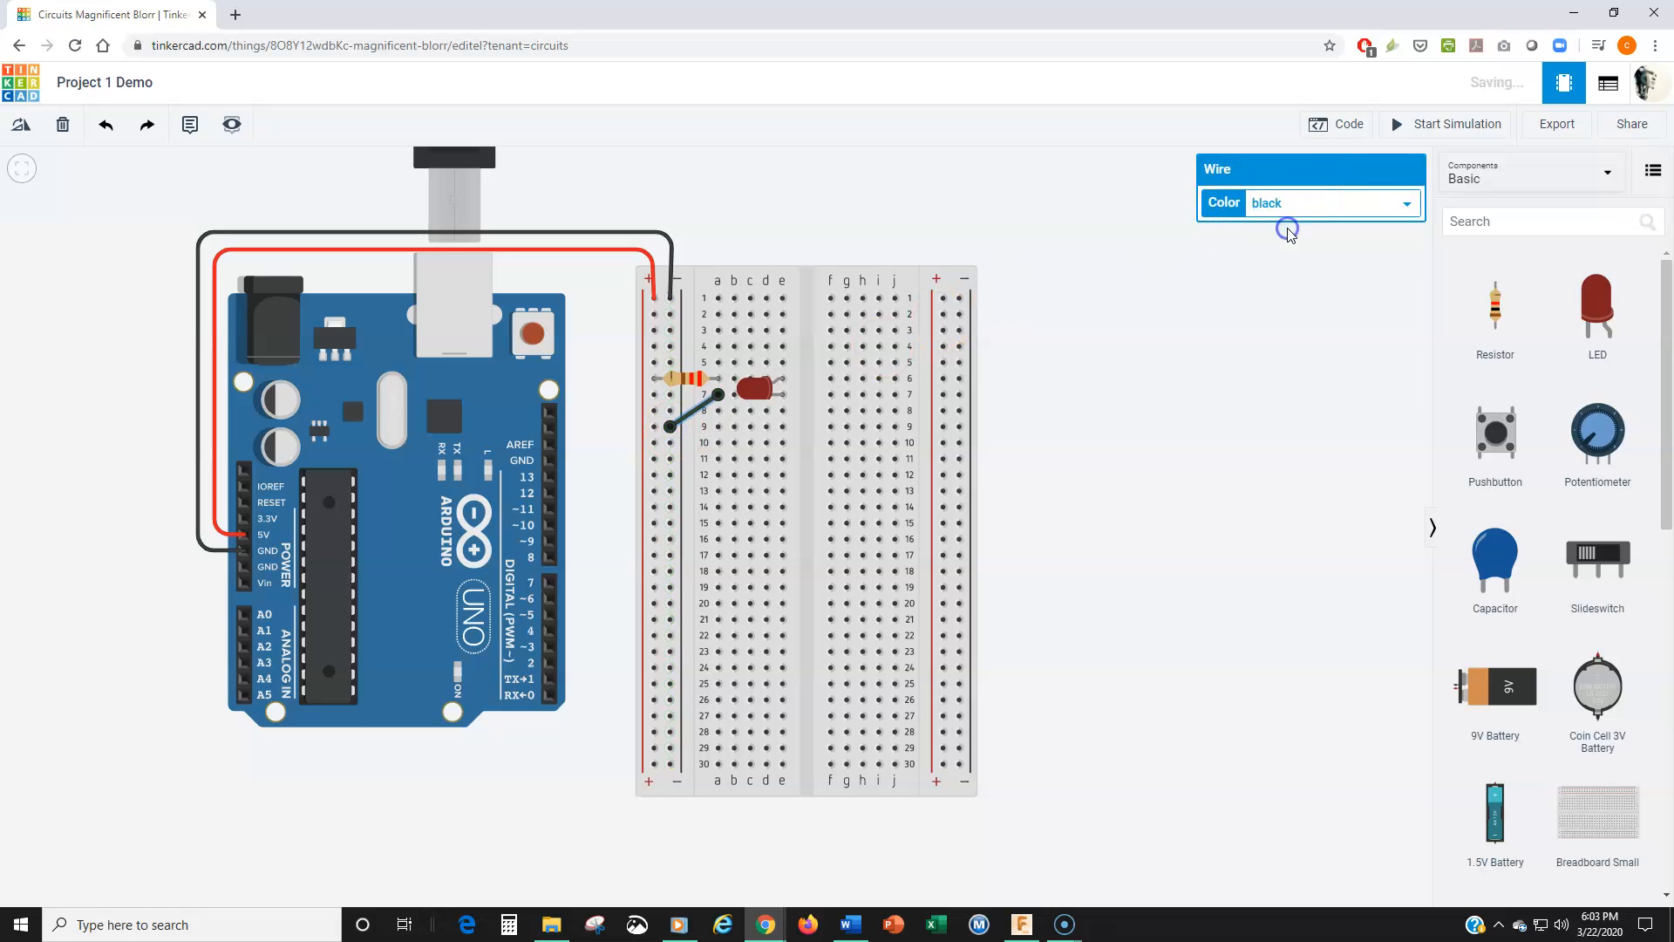
{"action": "left_click", "coordinate": [1077, 401]}
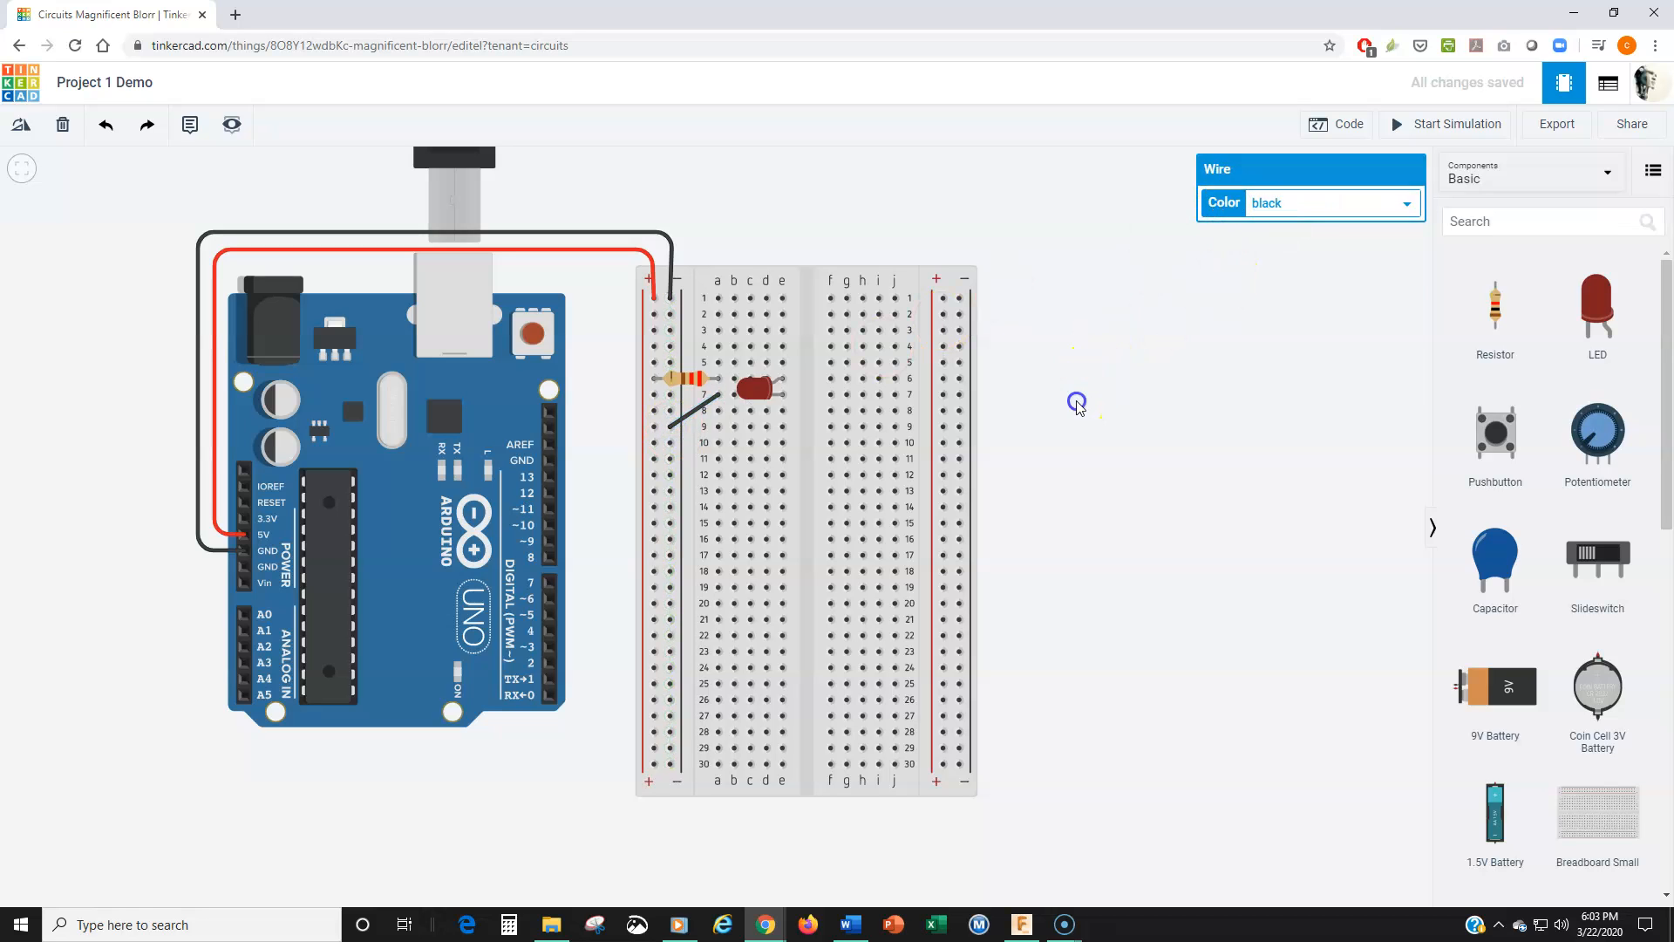
Step: Open the block code editor for the Arduino Uno R3
{"action": "left_click_drag", "start_coordinate": [1080, 448], "coordinate": [1212, 456]}
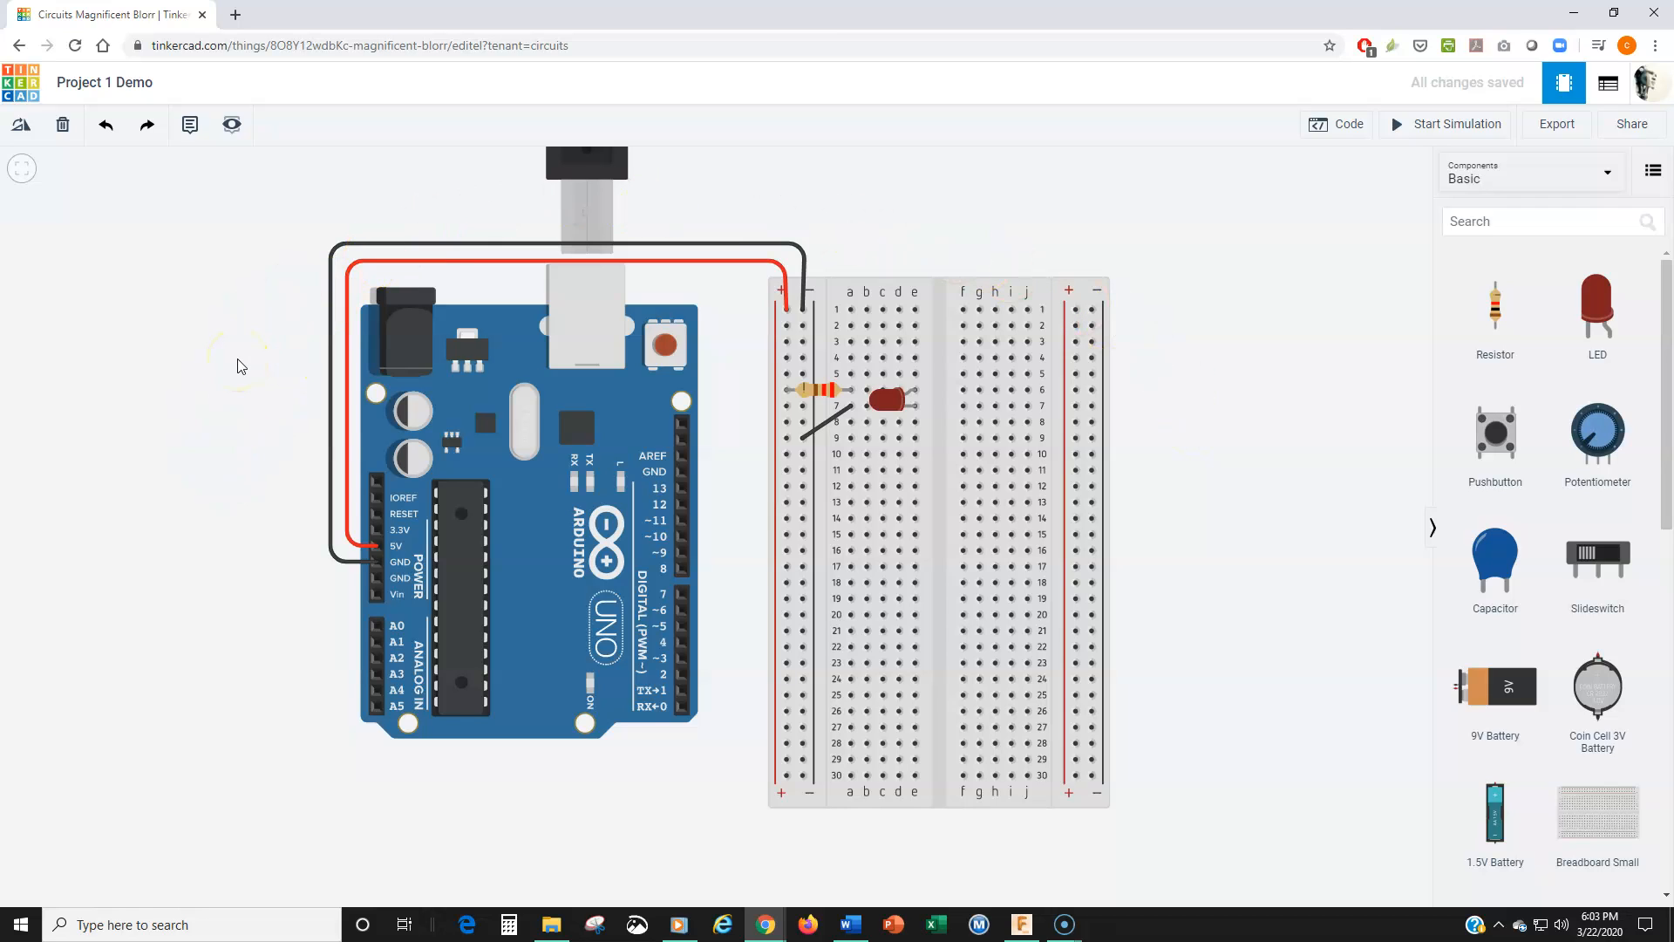
{"action": "left_click_drag", "start_coordinate": [270, 366], "coordinate": [280, 583]}
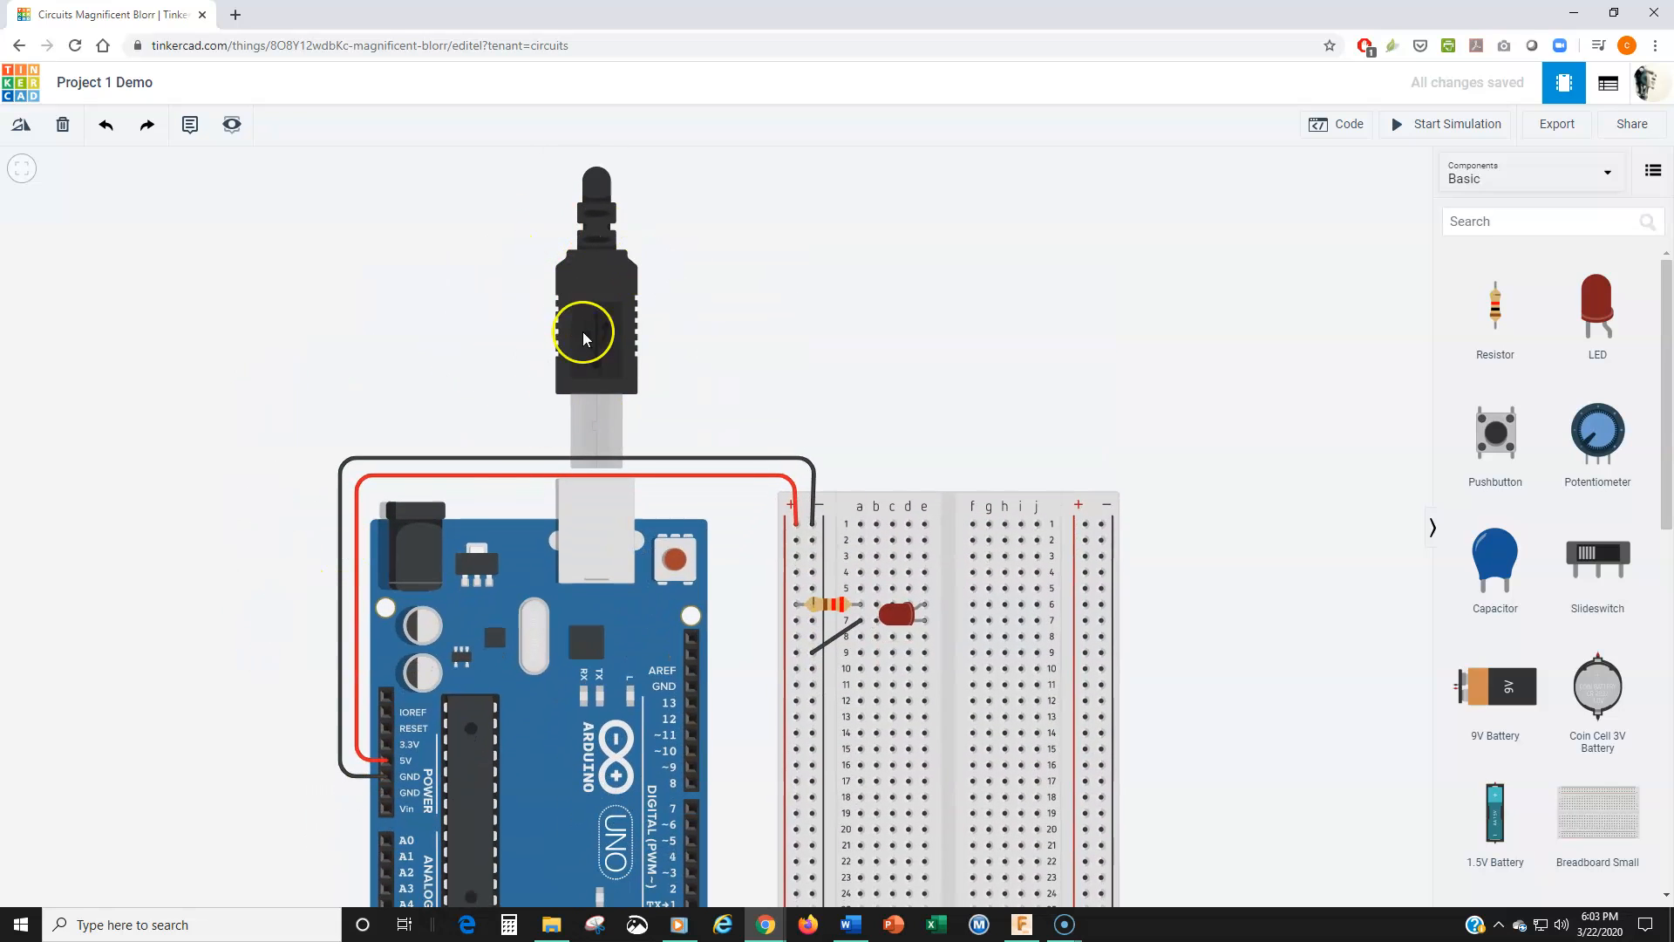
{"action": "left_click_drag", "start_coordinate": [224, 541], "coordinate": [254, 367]}
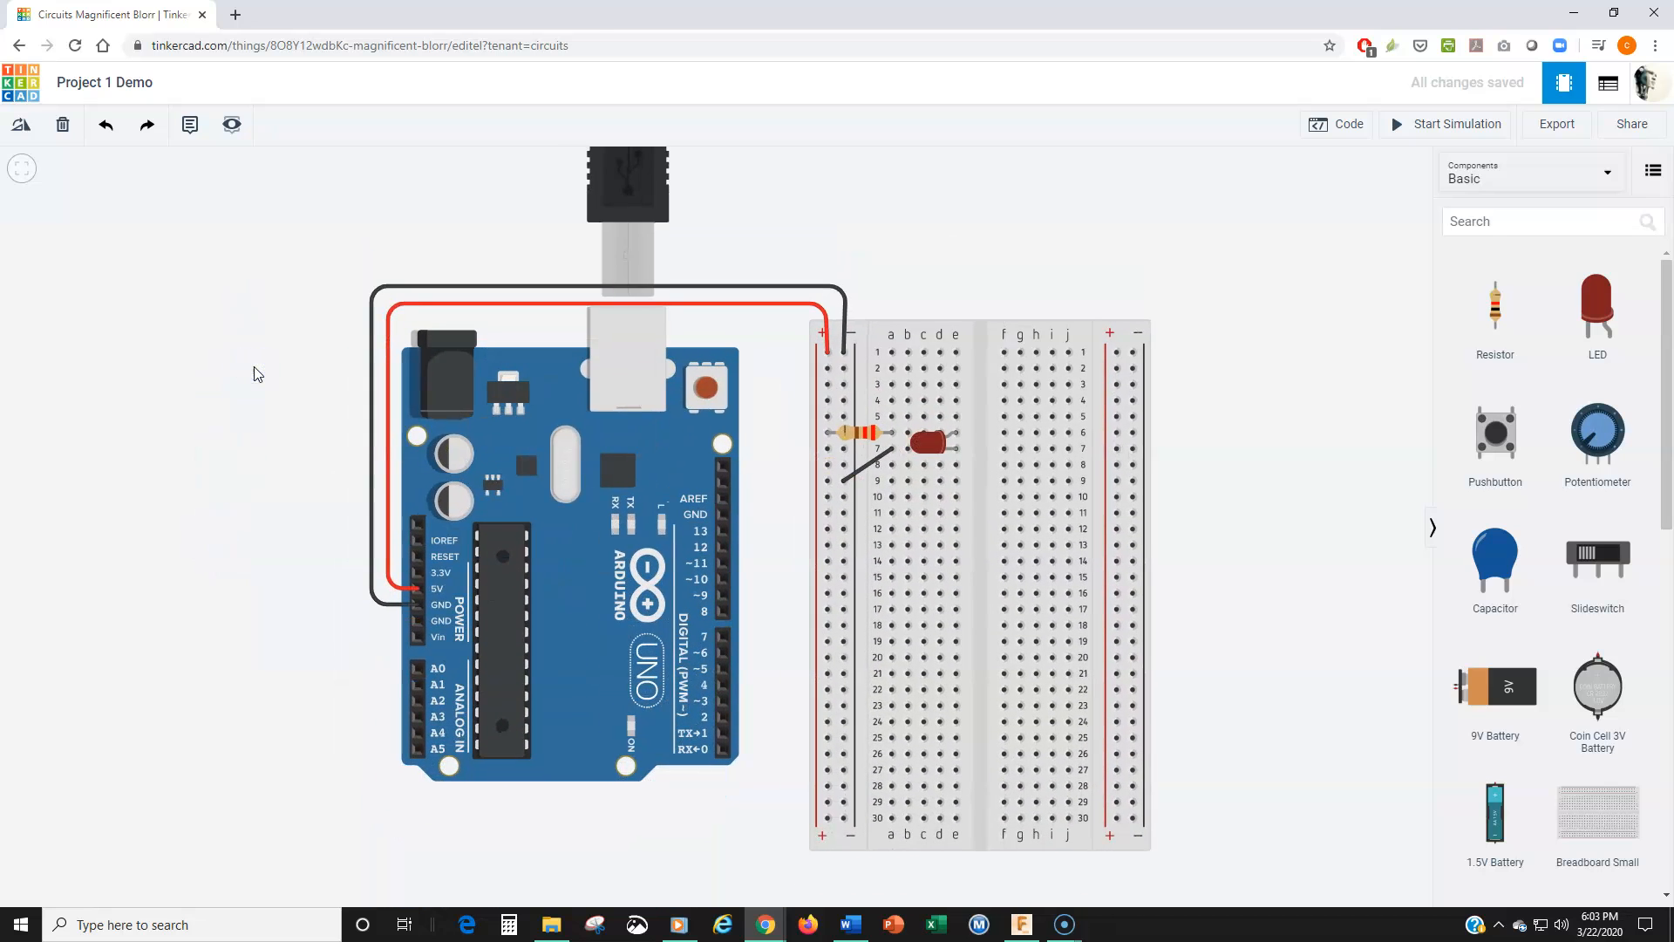
{"action": "left_click_drag", "start_coordinate": [272, 377], "coordinate": [235, 373]}
{"action": "left_click", "coordinate": [983, 304]}
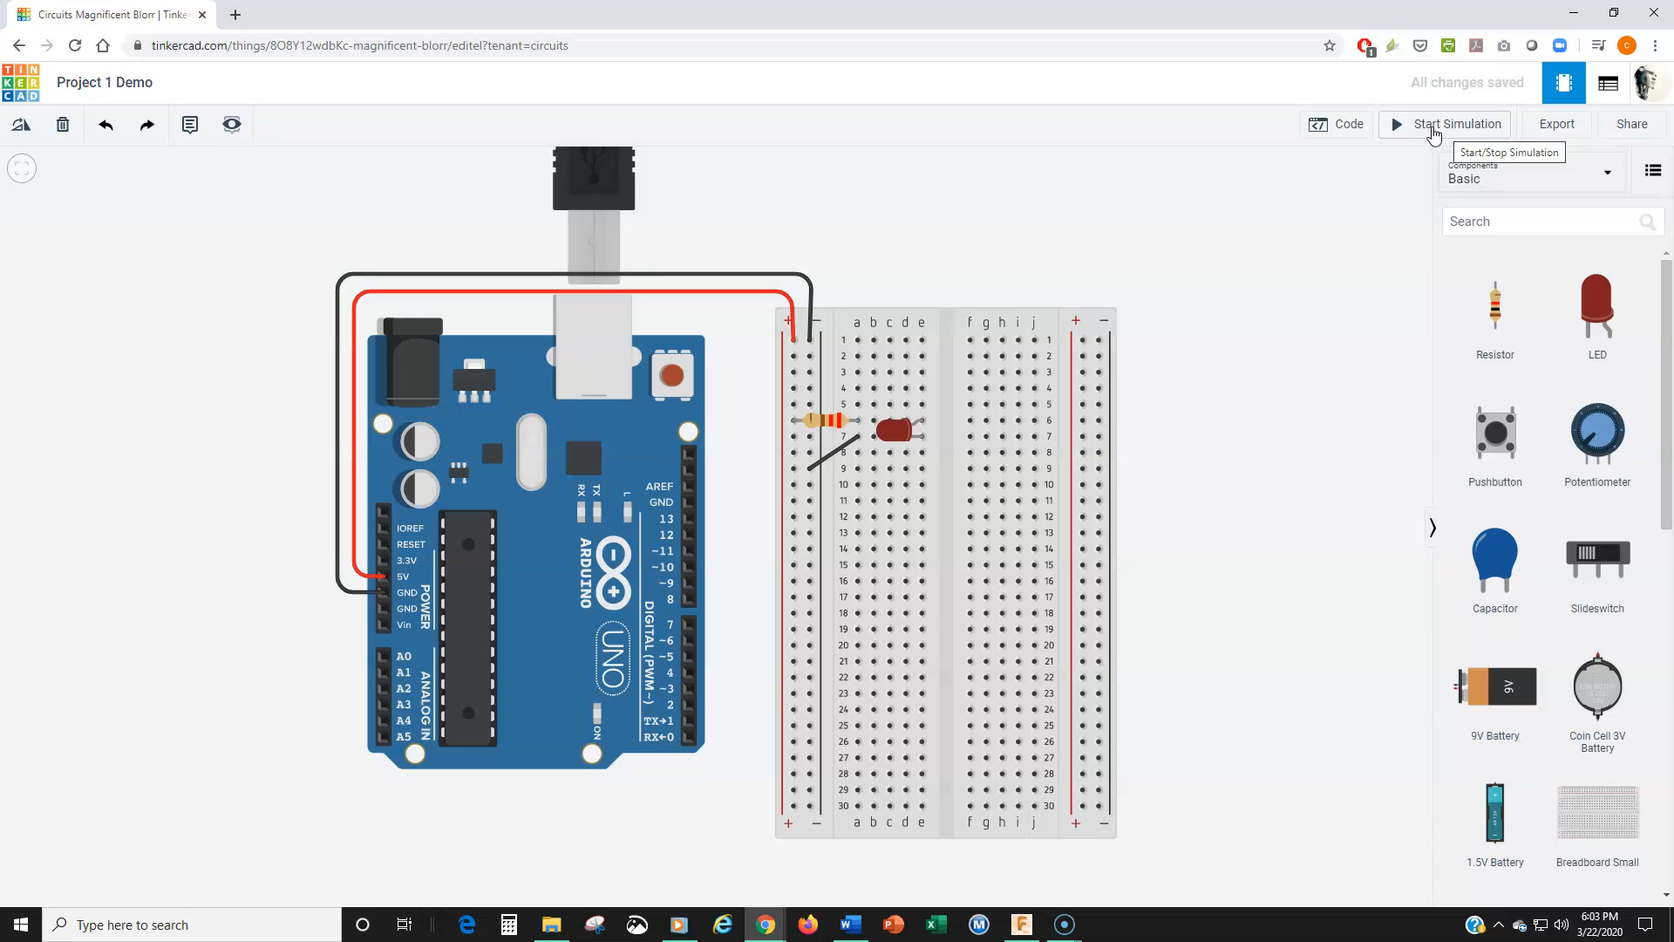
{"action": "left_click", "coordinate": [1344, 119]}
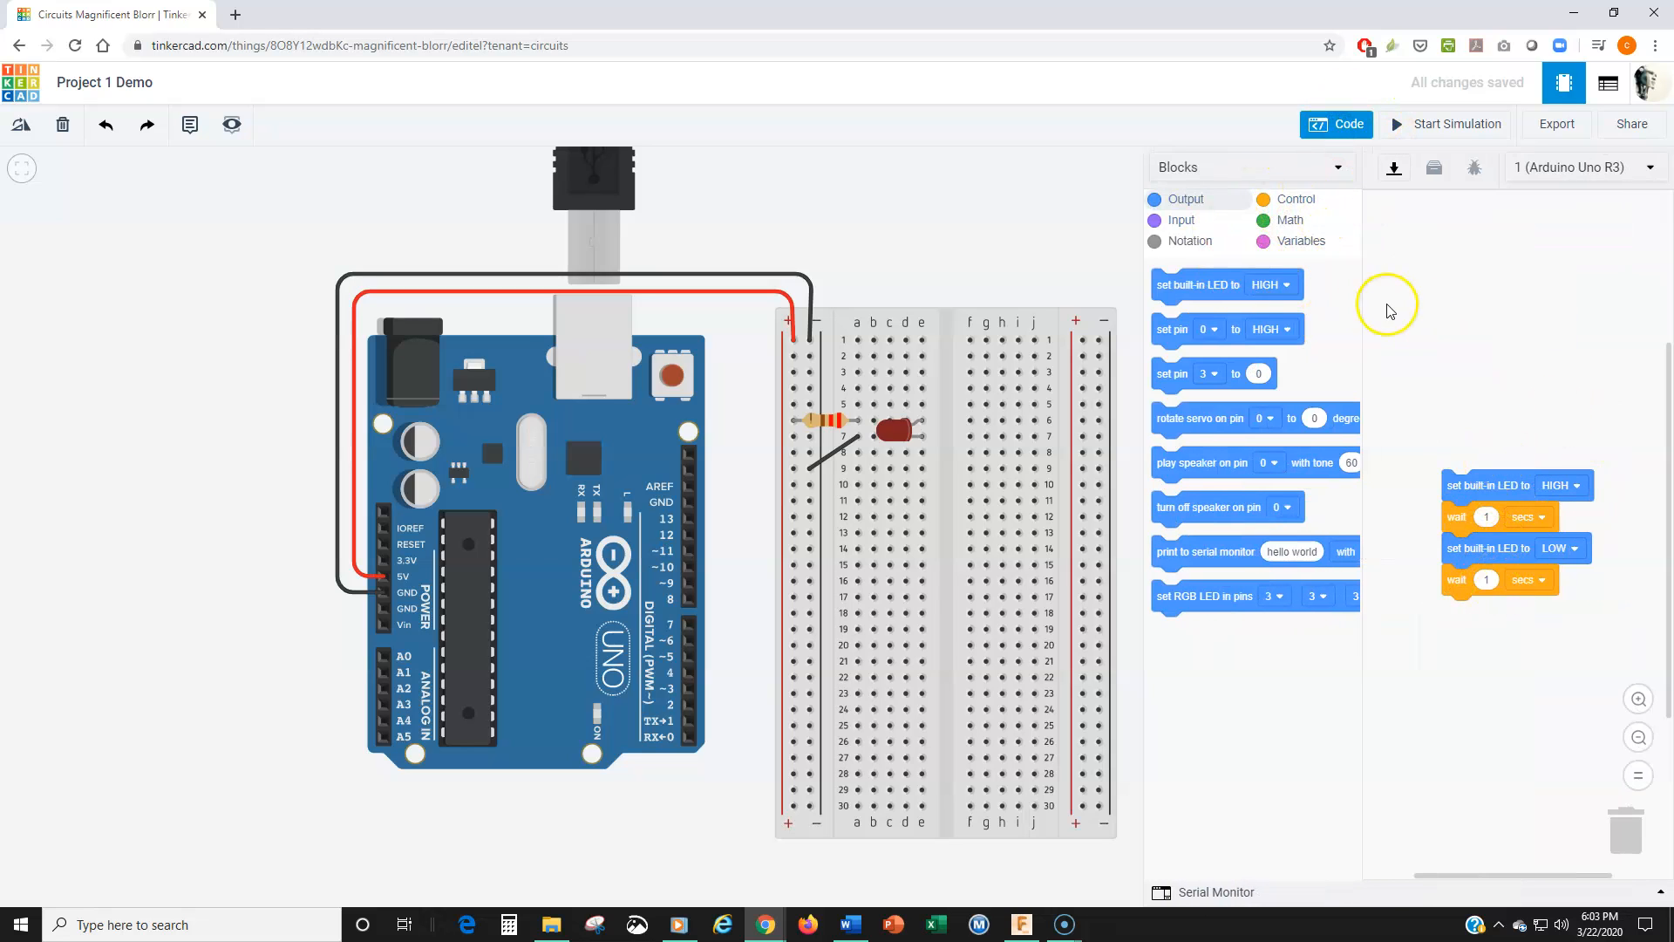
Step: Close the code editor, run the circuit simulation to check the LED, and stop it
{"action": "left_click", "coordinate": [1350, 127]}
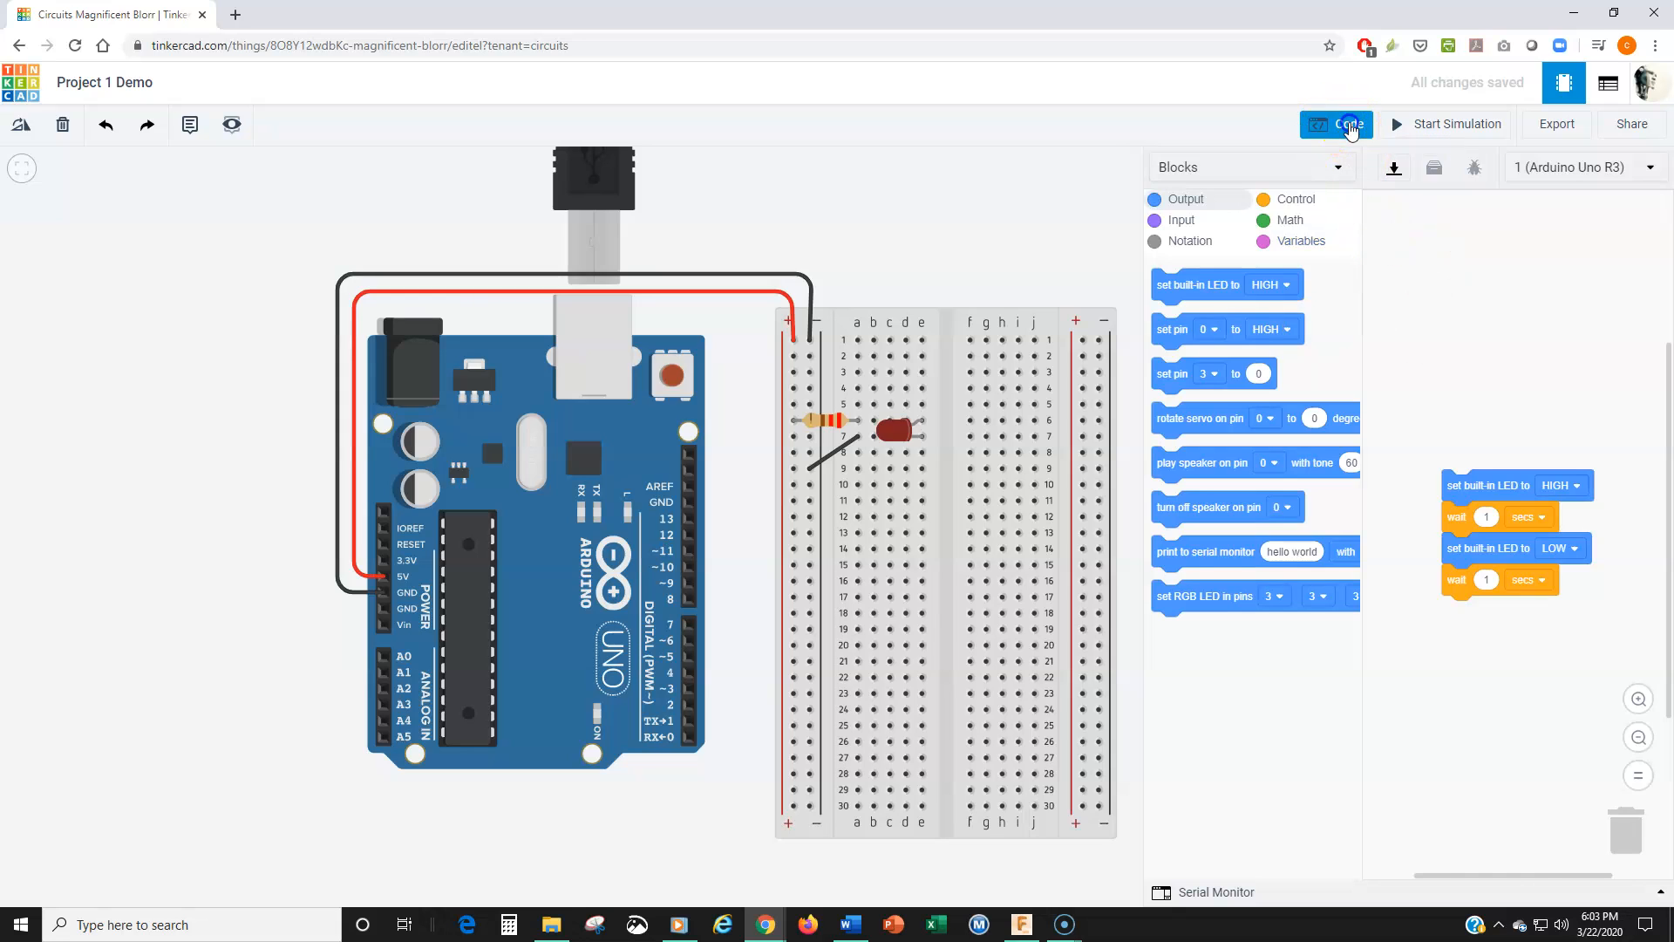
{"action": "left_click", "coordinate": [1438, 131]}
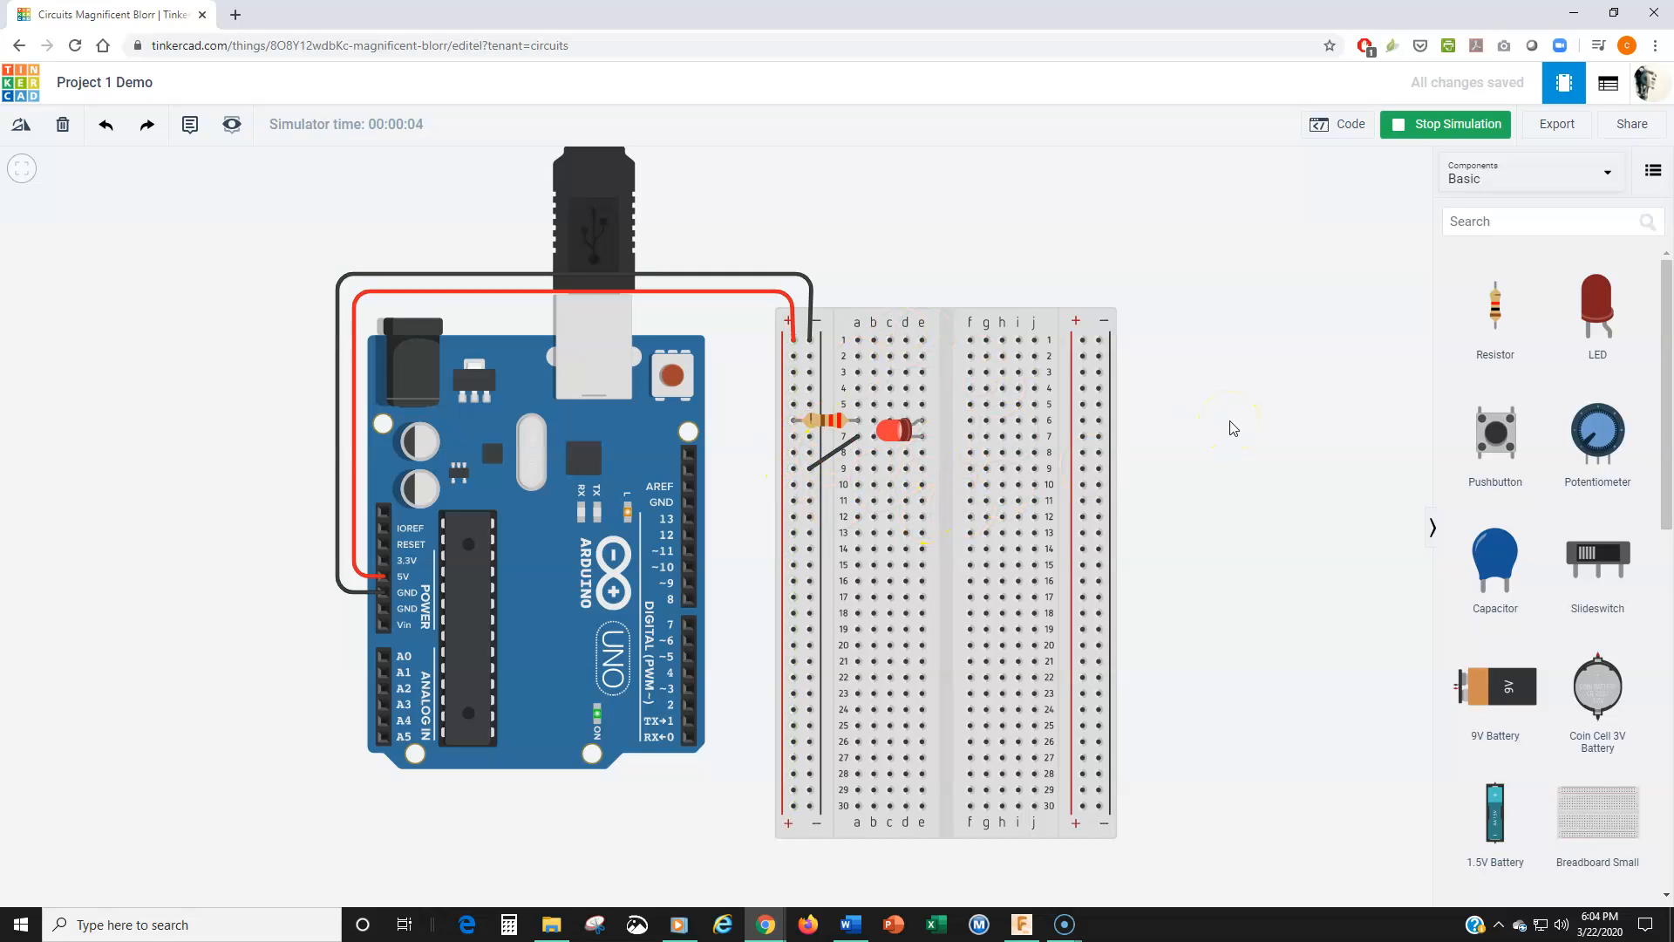
{"action": "left_click", "coordinate": [1413, 127]}
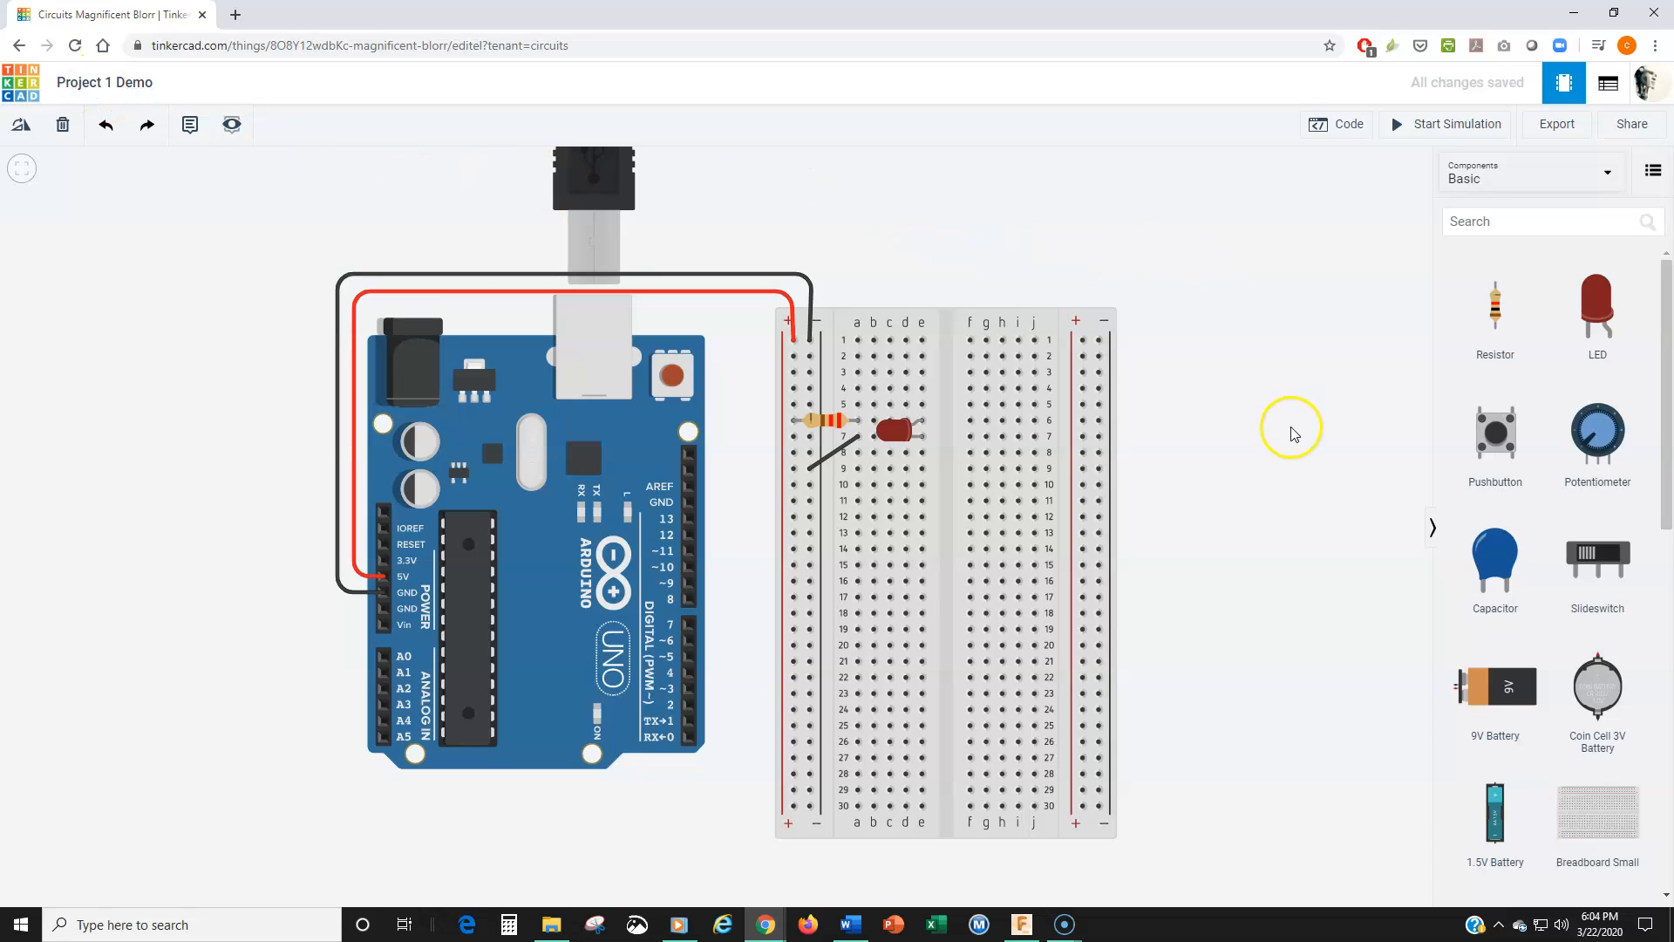
Step: Return to the circuits dashboard, set the privacy of Project 1 Demo to Public in its design properties, and save the change
{"action": "left_click", "coordinate": [24, 87]}
{"action": "left_click", "coordinate": [21, 85]}
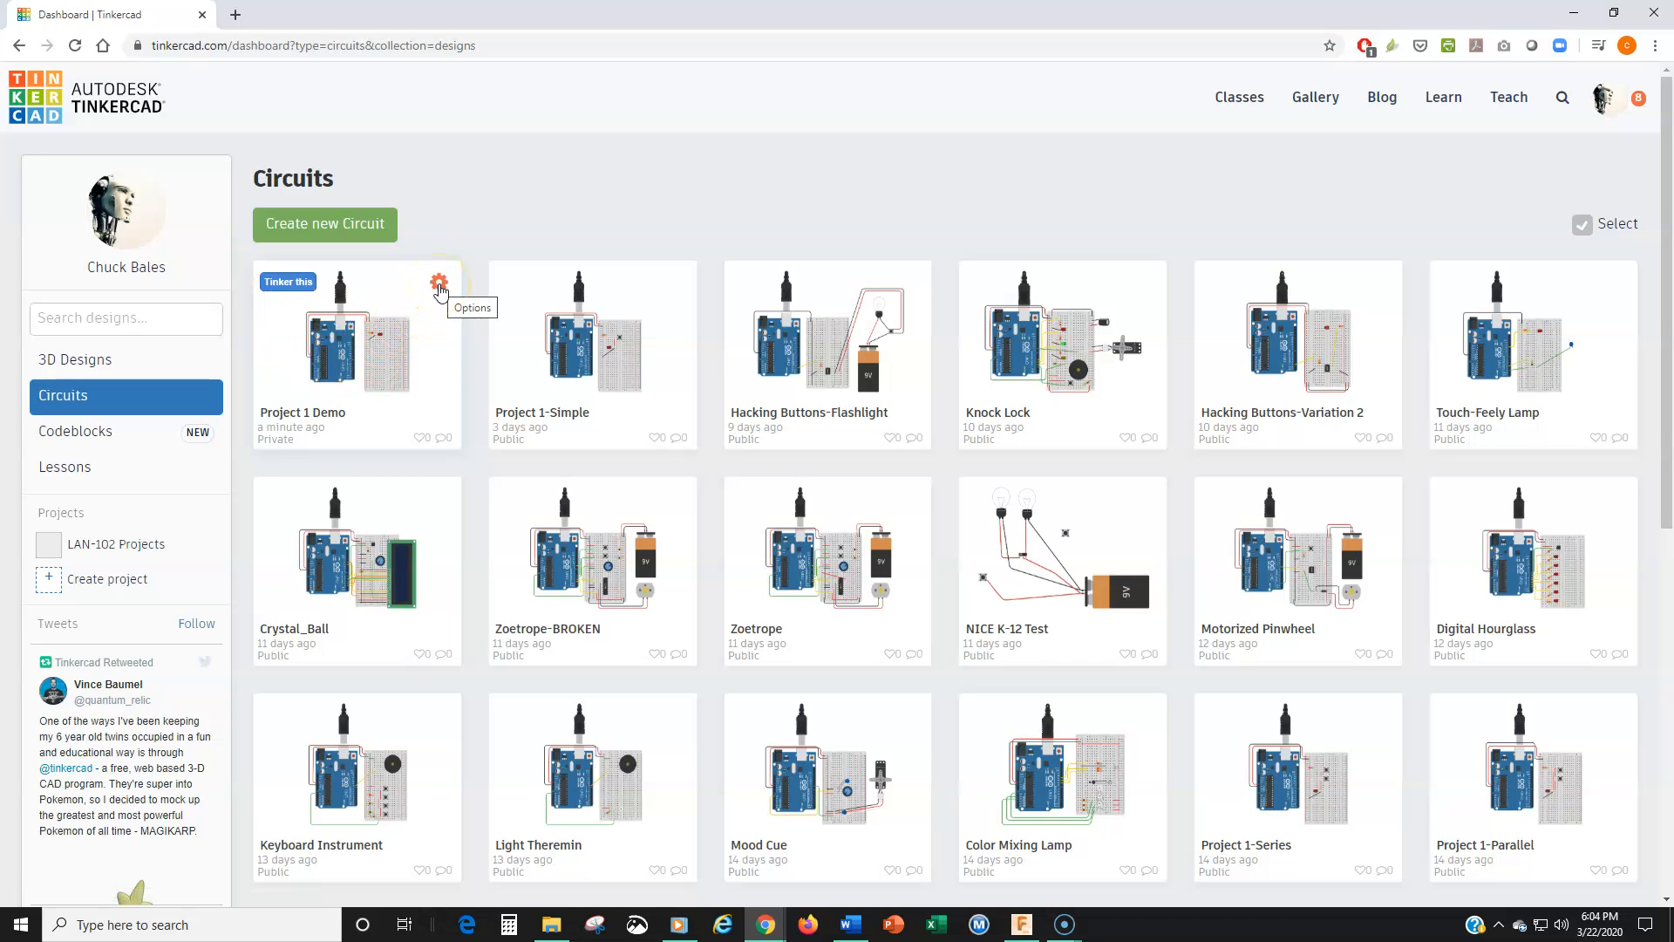
{"action": "left_click", "coordinate": [439, 284]}
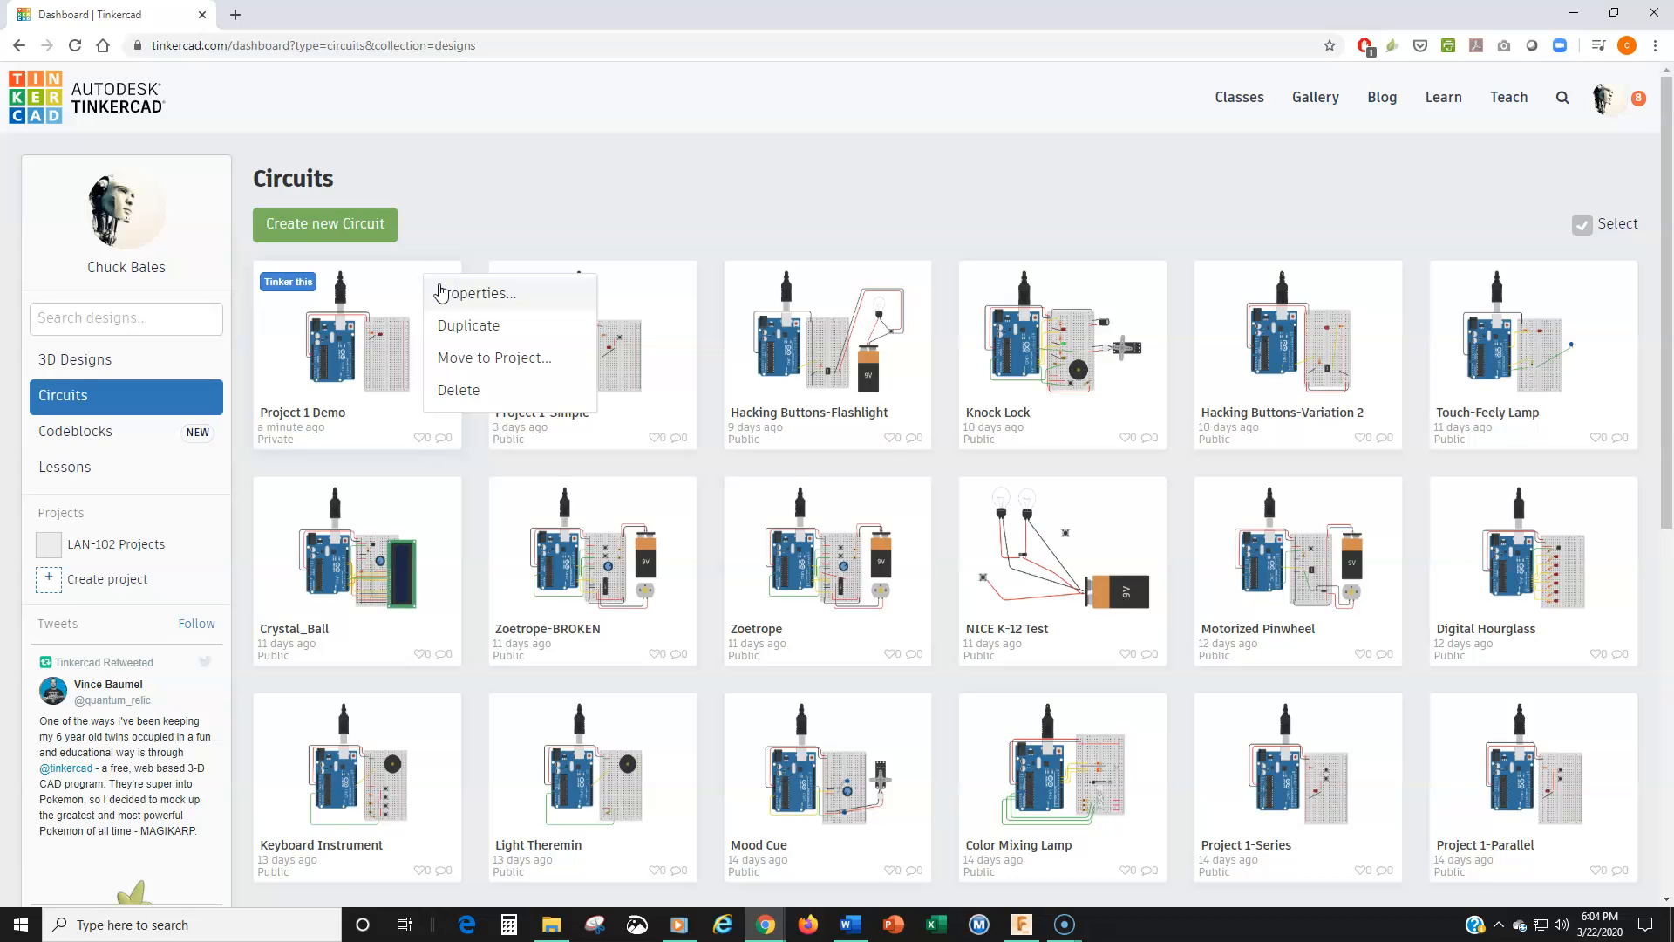
{"action": "left_click", "coordinate": [446, 293]}
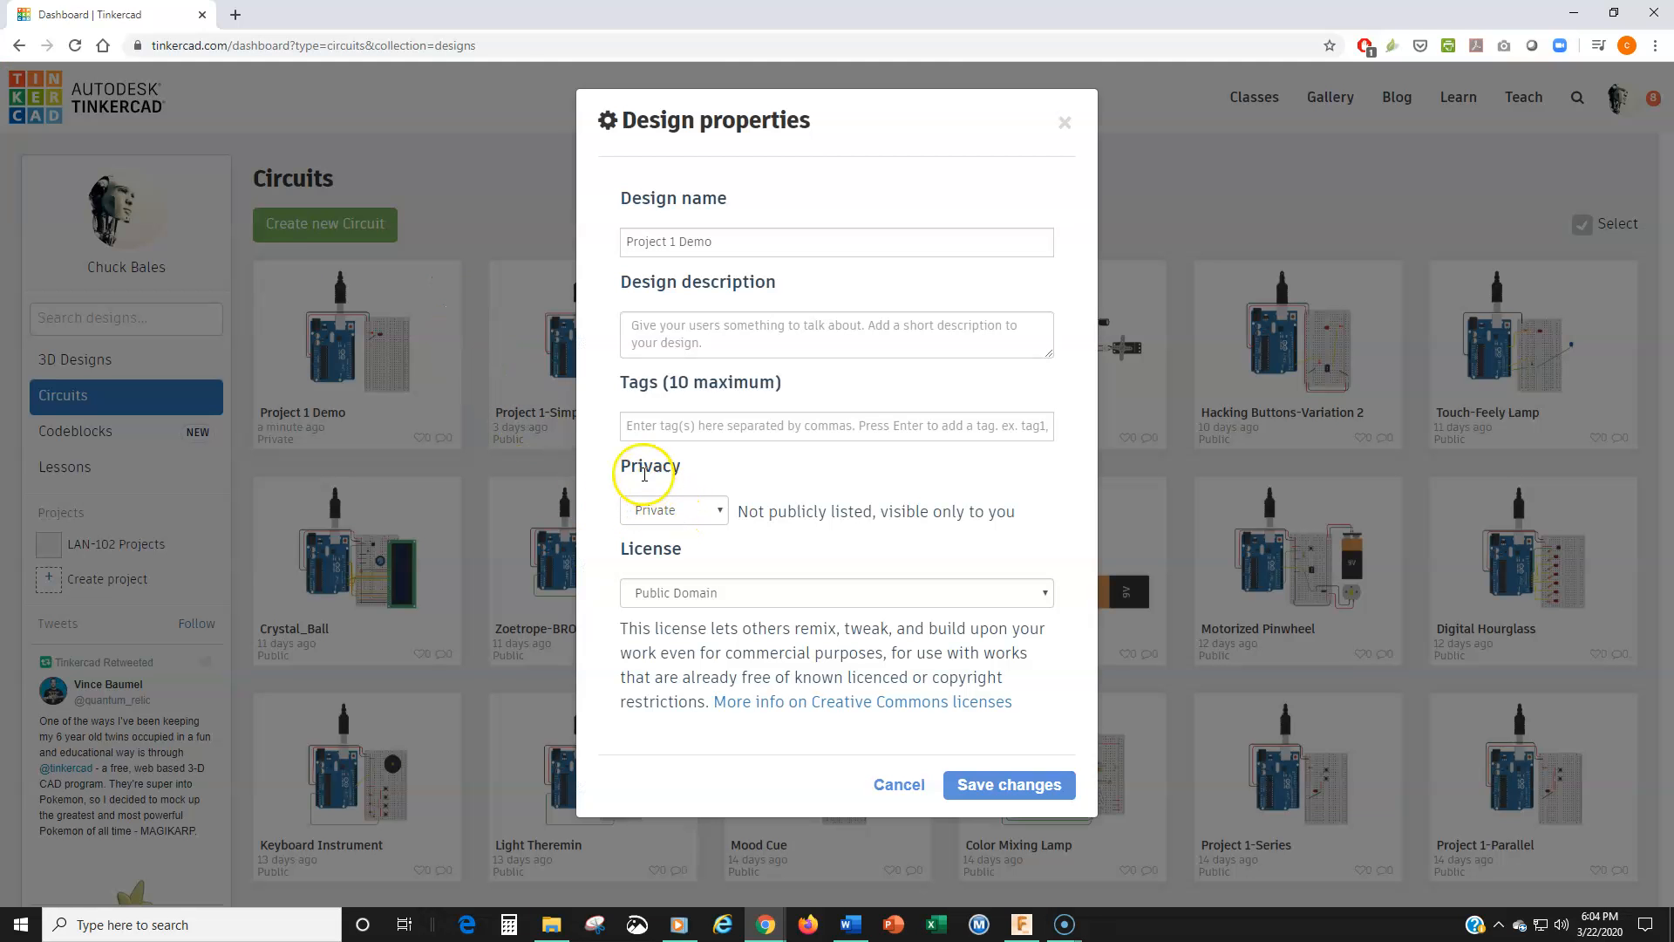
{"action": "left_click", "coordinate": [663, 512]}
{"action": "left_click", "coordinate": [658, 547]}
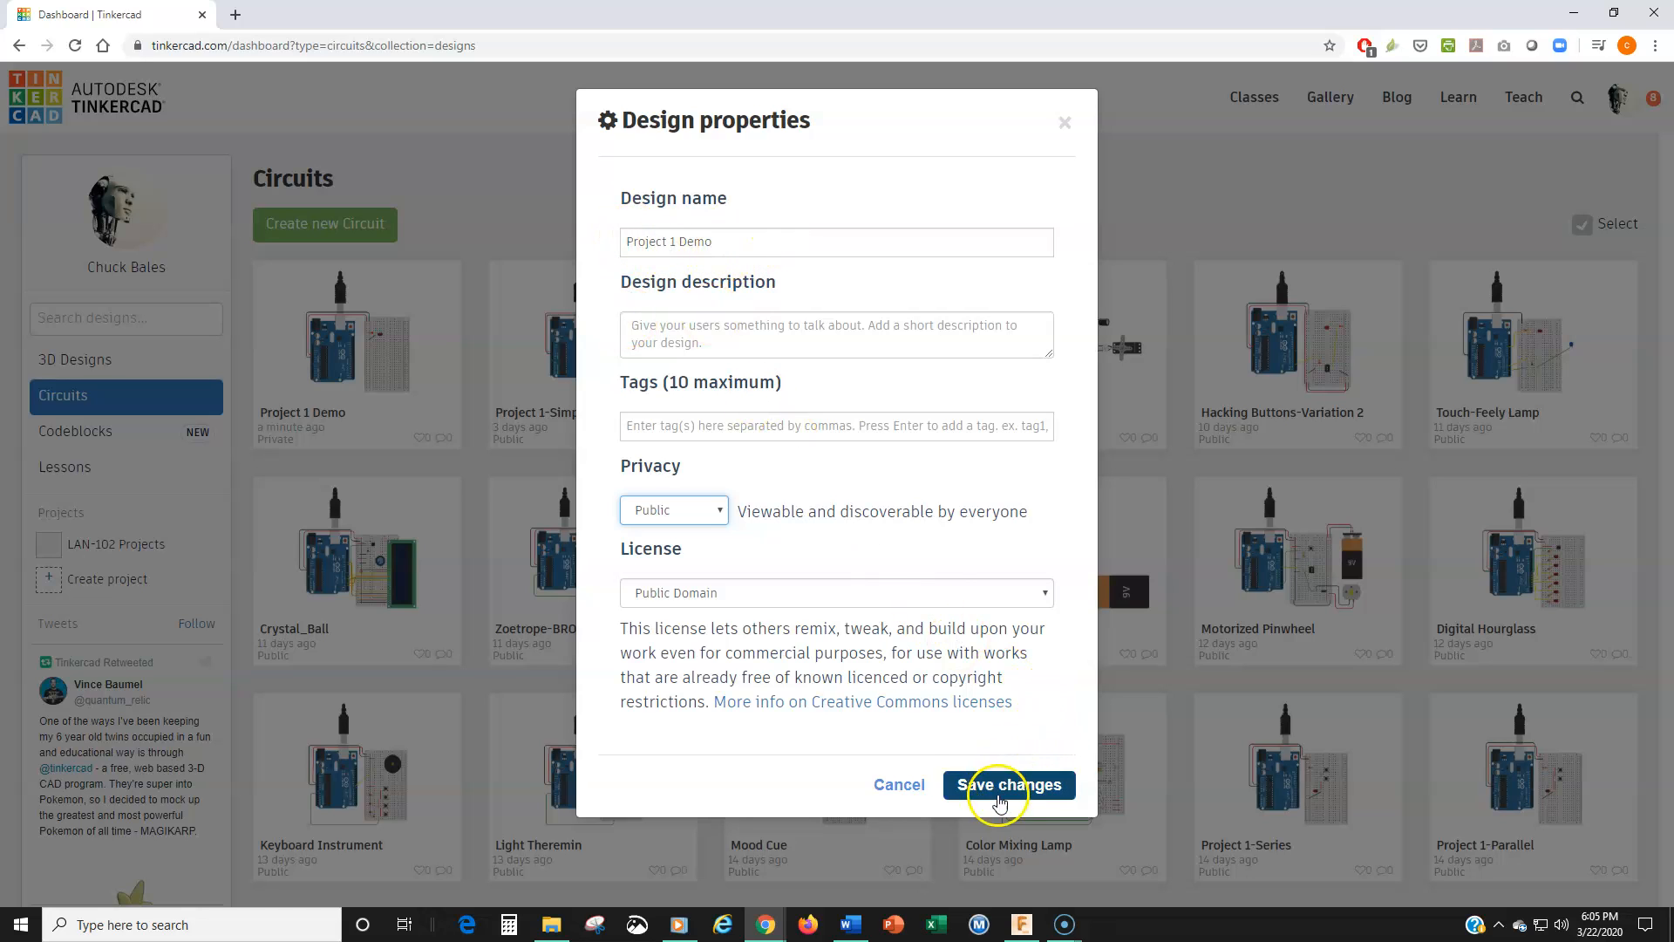
{"action": "left_click", "coordinate": [999, 799]}
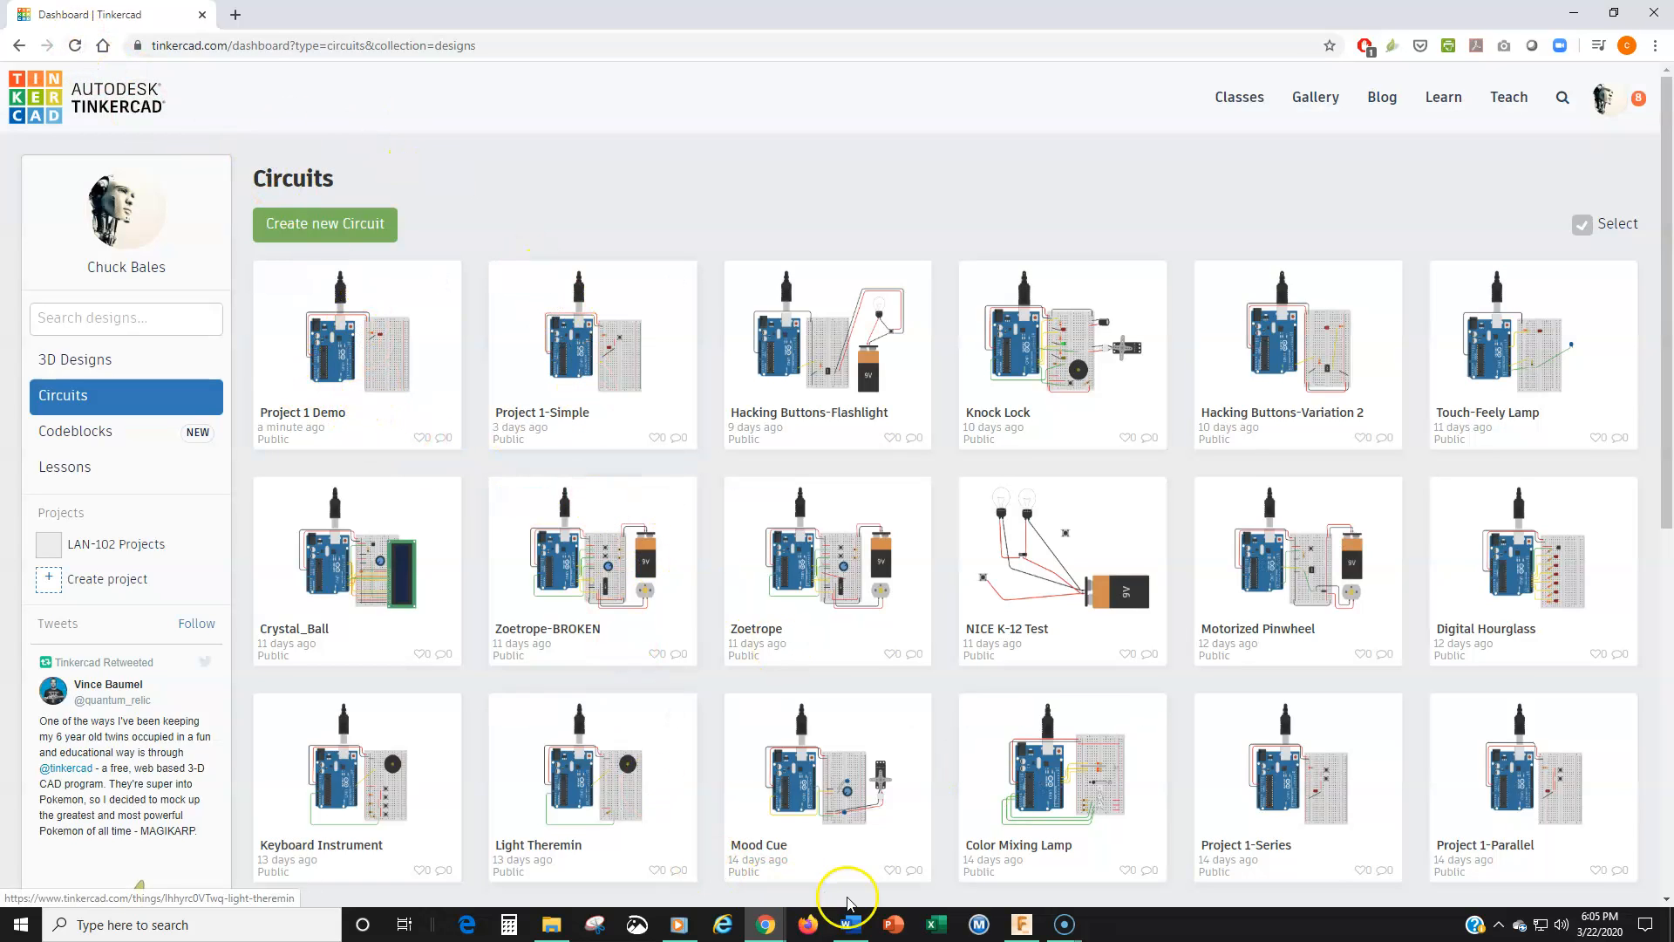
Step: Look through the saved circuit designs on the dashboard
{"action": "mouse_move", "coordinate": [1066, 927]}
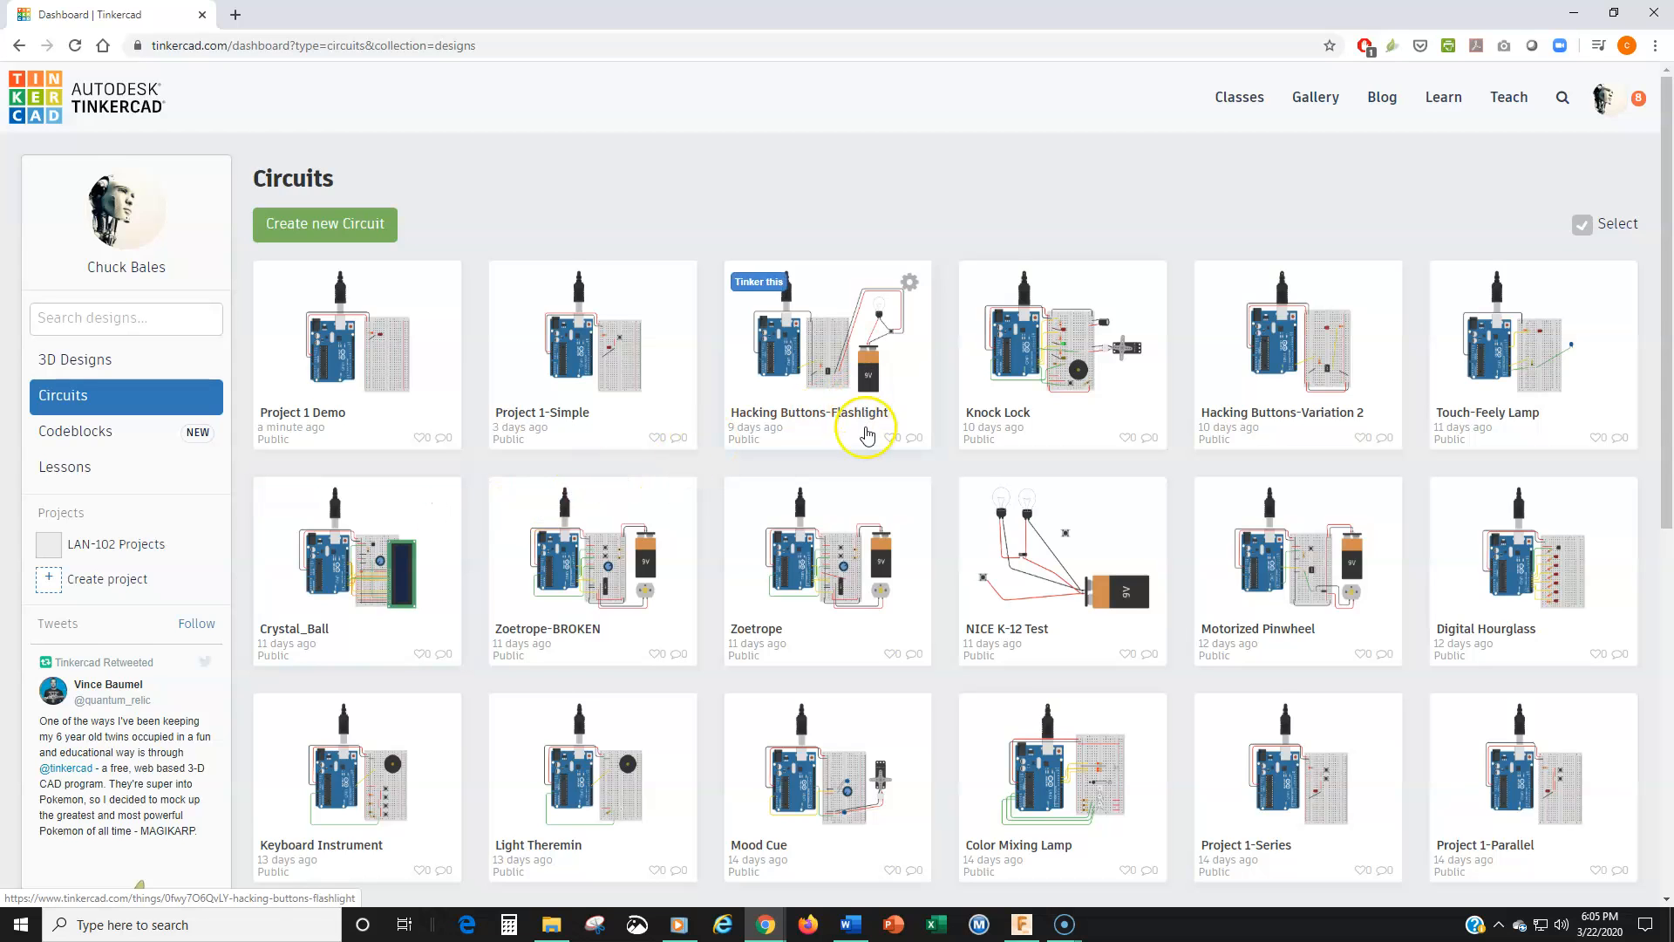
{"action": "scroll", "coordinate": [864, 471], "scroll_direction": "down", "scroll_amount": 4}
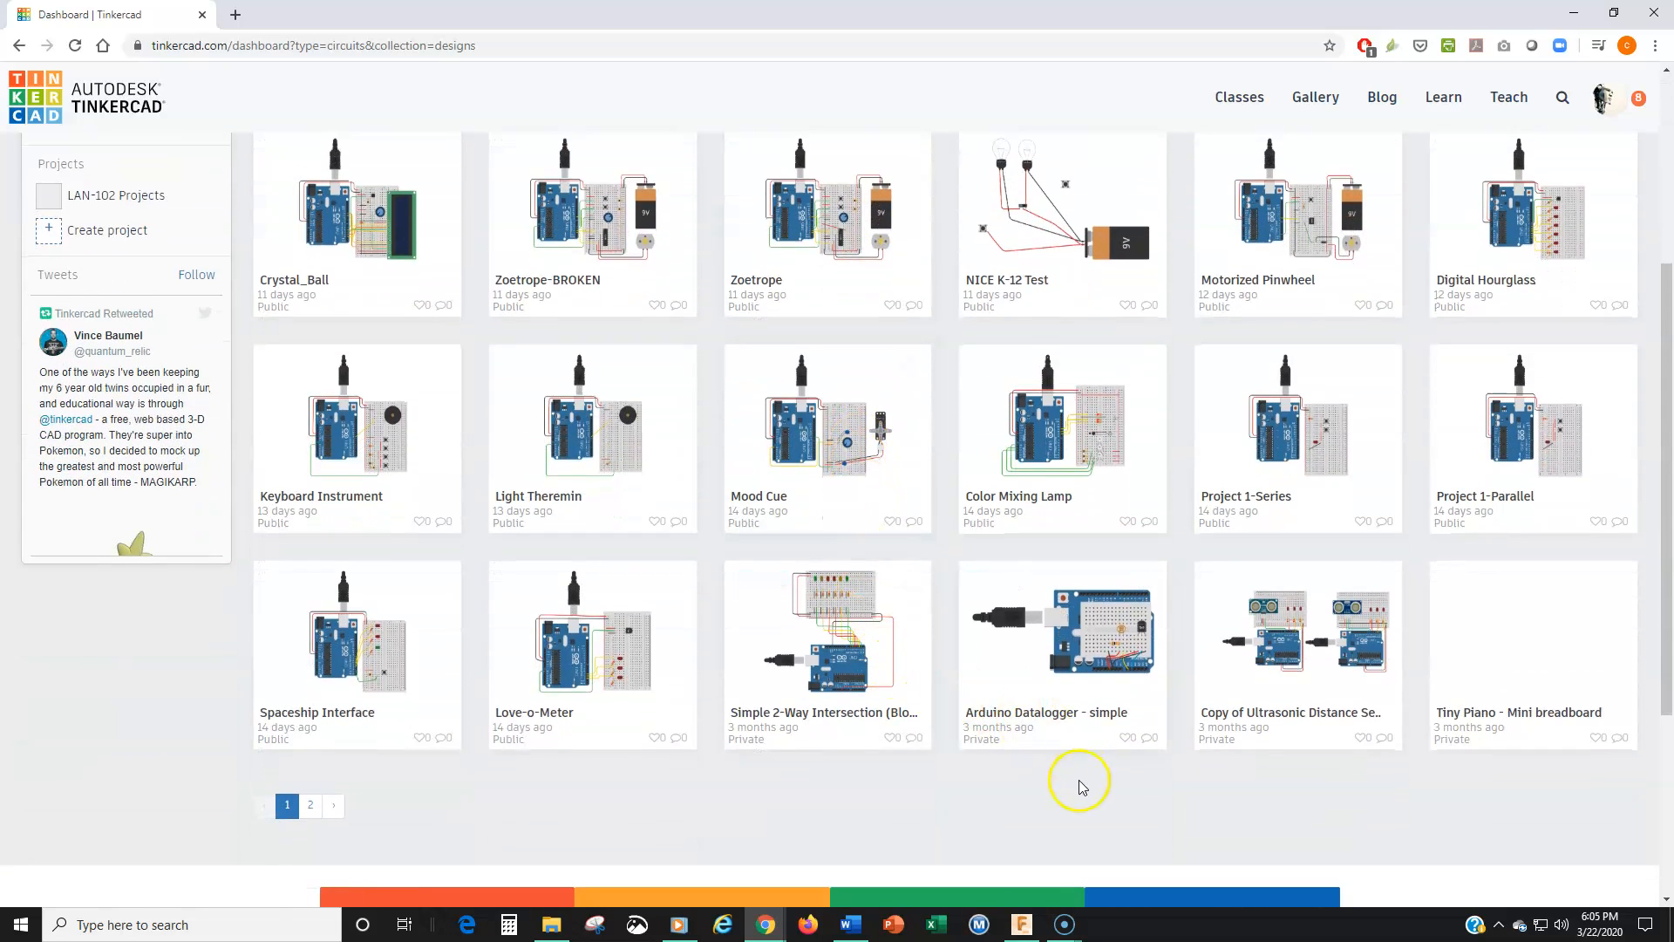
{"action": "scroll", "coordinate": [1069, 781], "scroll_direction": "down", "scroll_amount": 2}
{"action": "scroll", "coordinate": [1057, 783], "scroll_direction": "up", "scroll_amount": 4}
{"action": "scroll", "coordinate": [1060, 786], "scroll_direction": "up", "scroll_amount": 3}
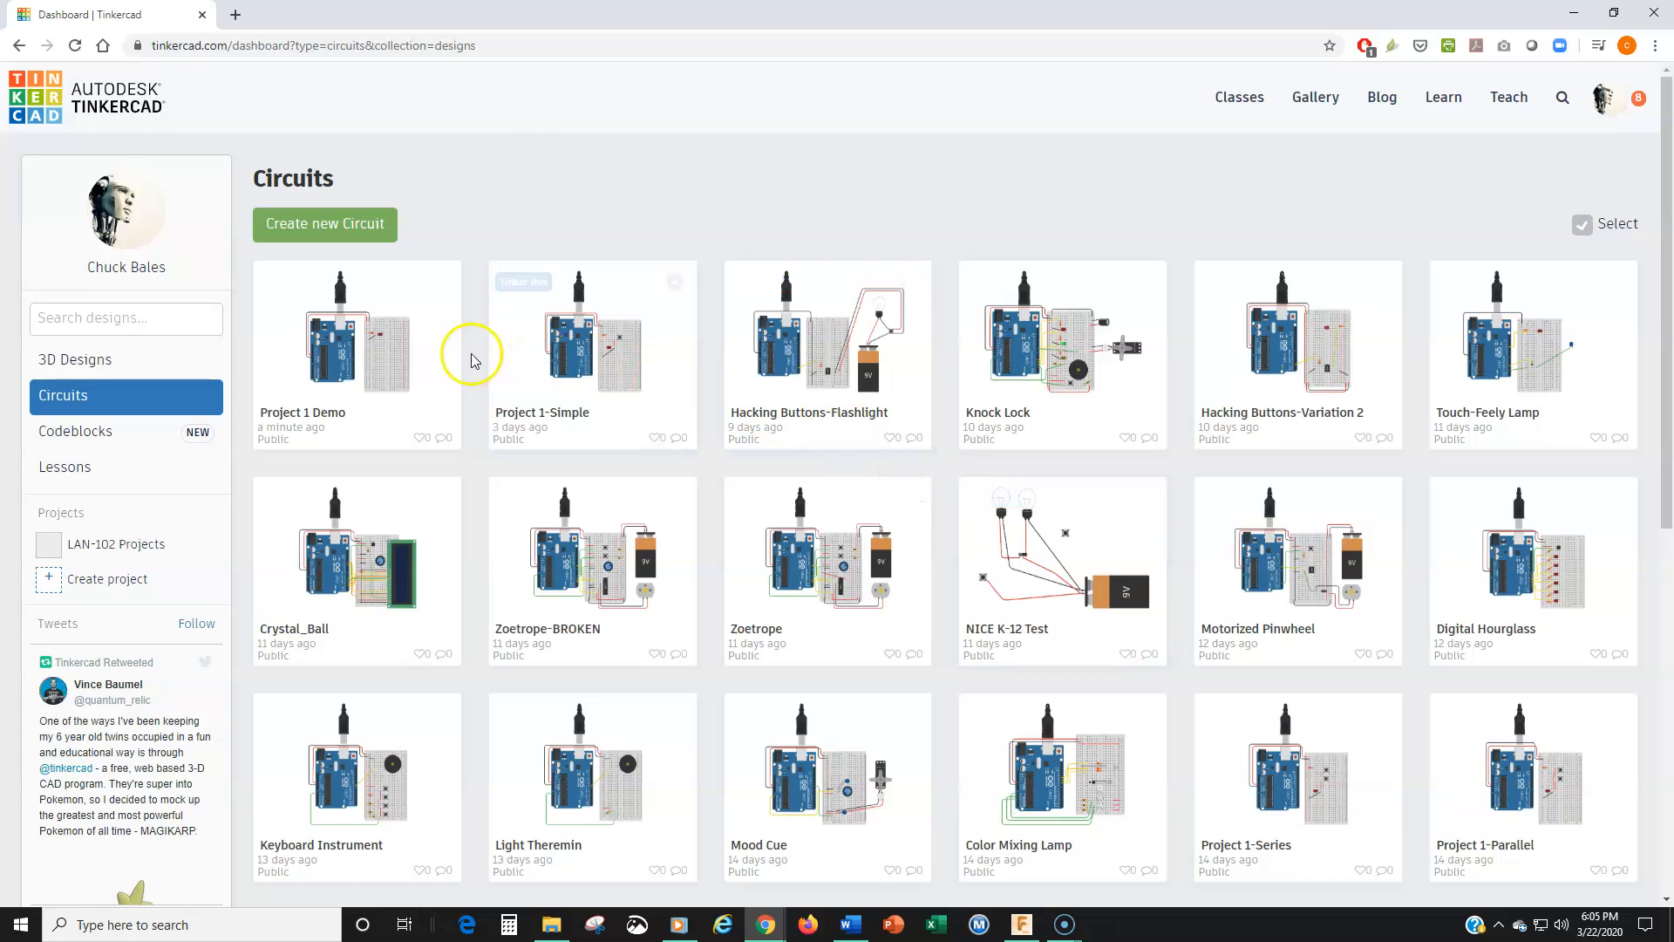
{"action": "scroll", "coordinate": [960, 541], "scroll_direction": "down", "scroll_amount": 2}
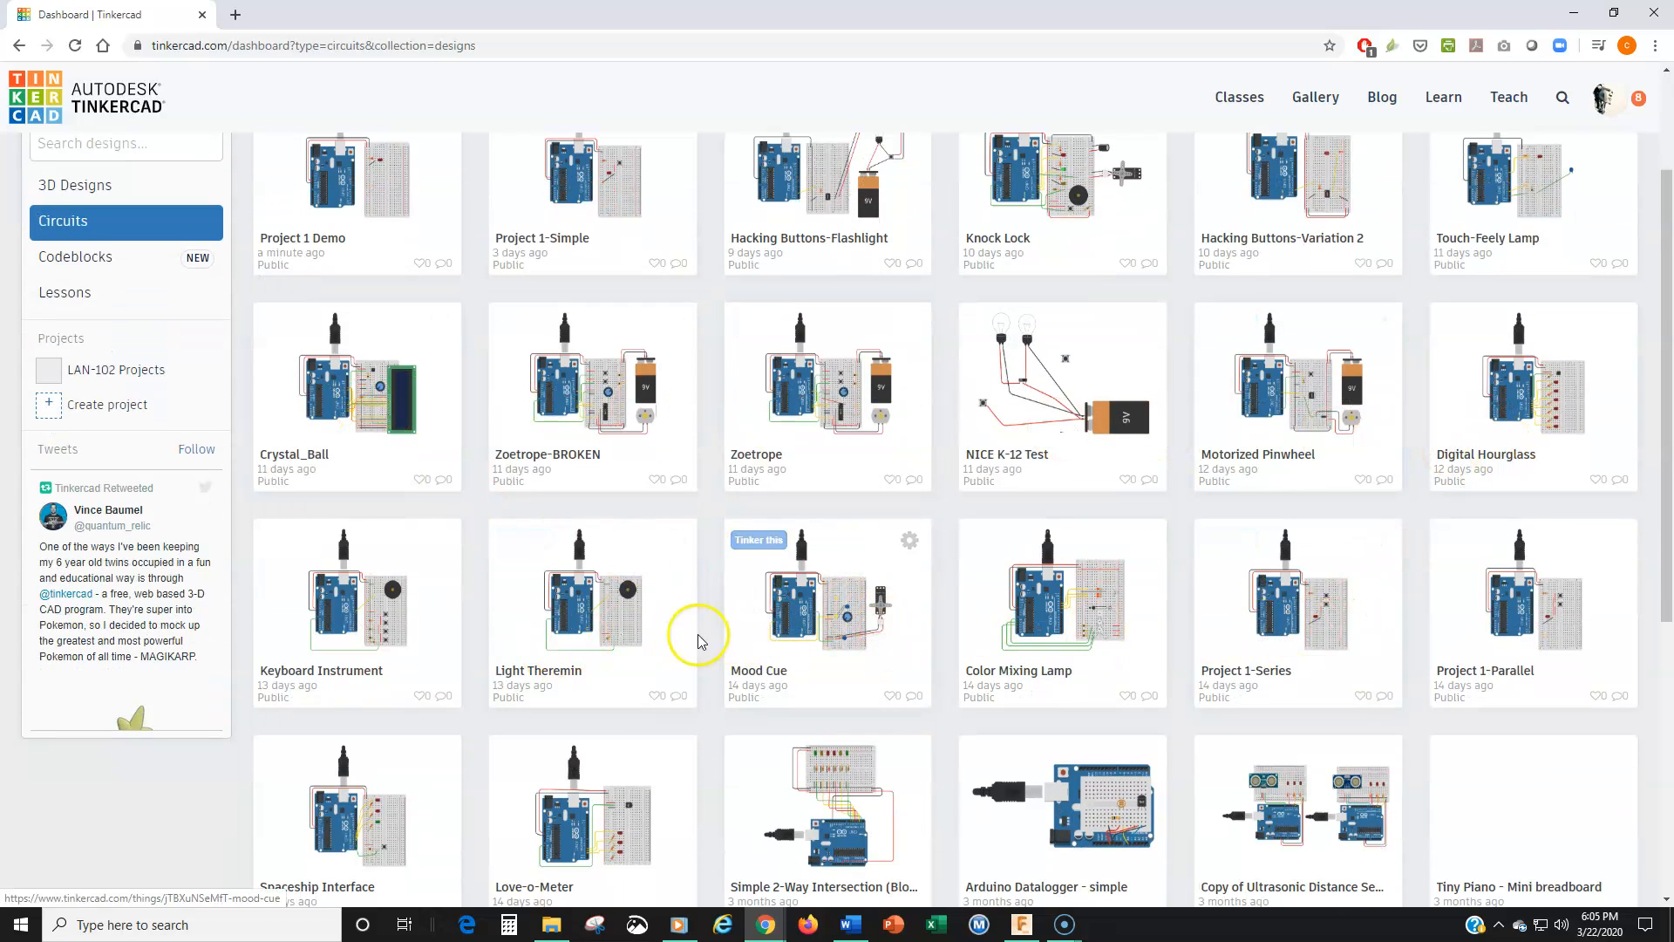
{"action": "scroll", "coordinate": [392, 642], "scroll_direction": "up", "scroll_amount": 2}
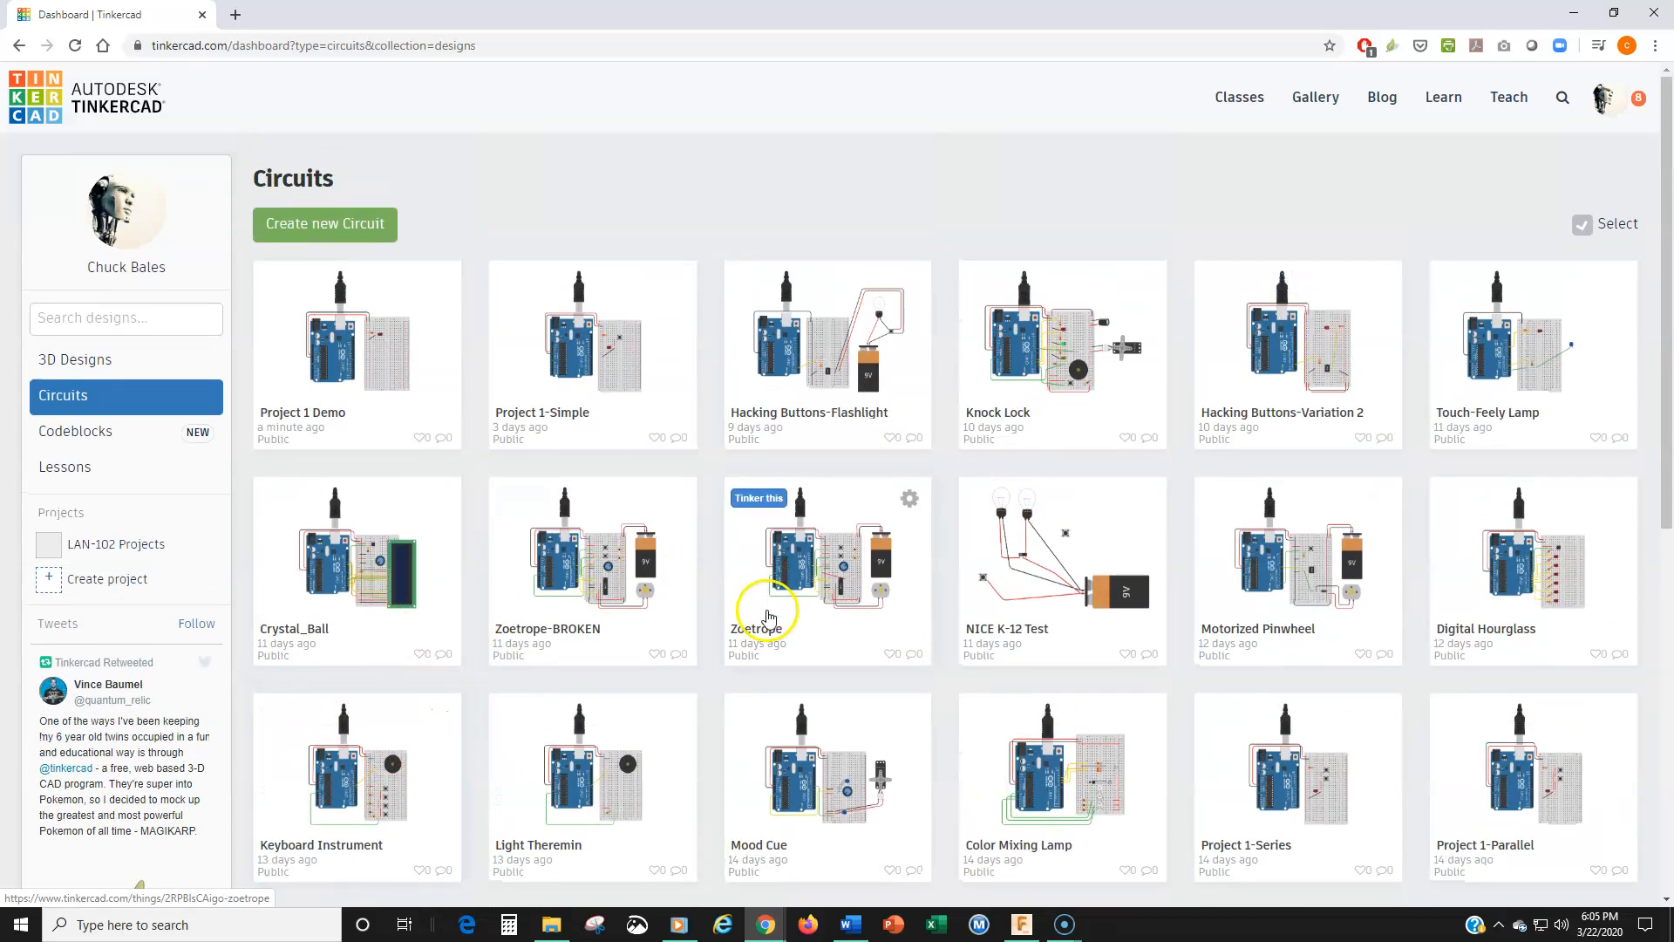
{"action": "scroll", "coordinate": [766, 616], "scroll_direction": "down", "scroll_amount": 2}
{"action": "scroll", "coordinate": [766, 623], "scroll_direction": "down", "scroll_amount": 1}
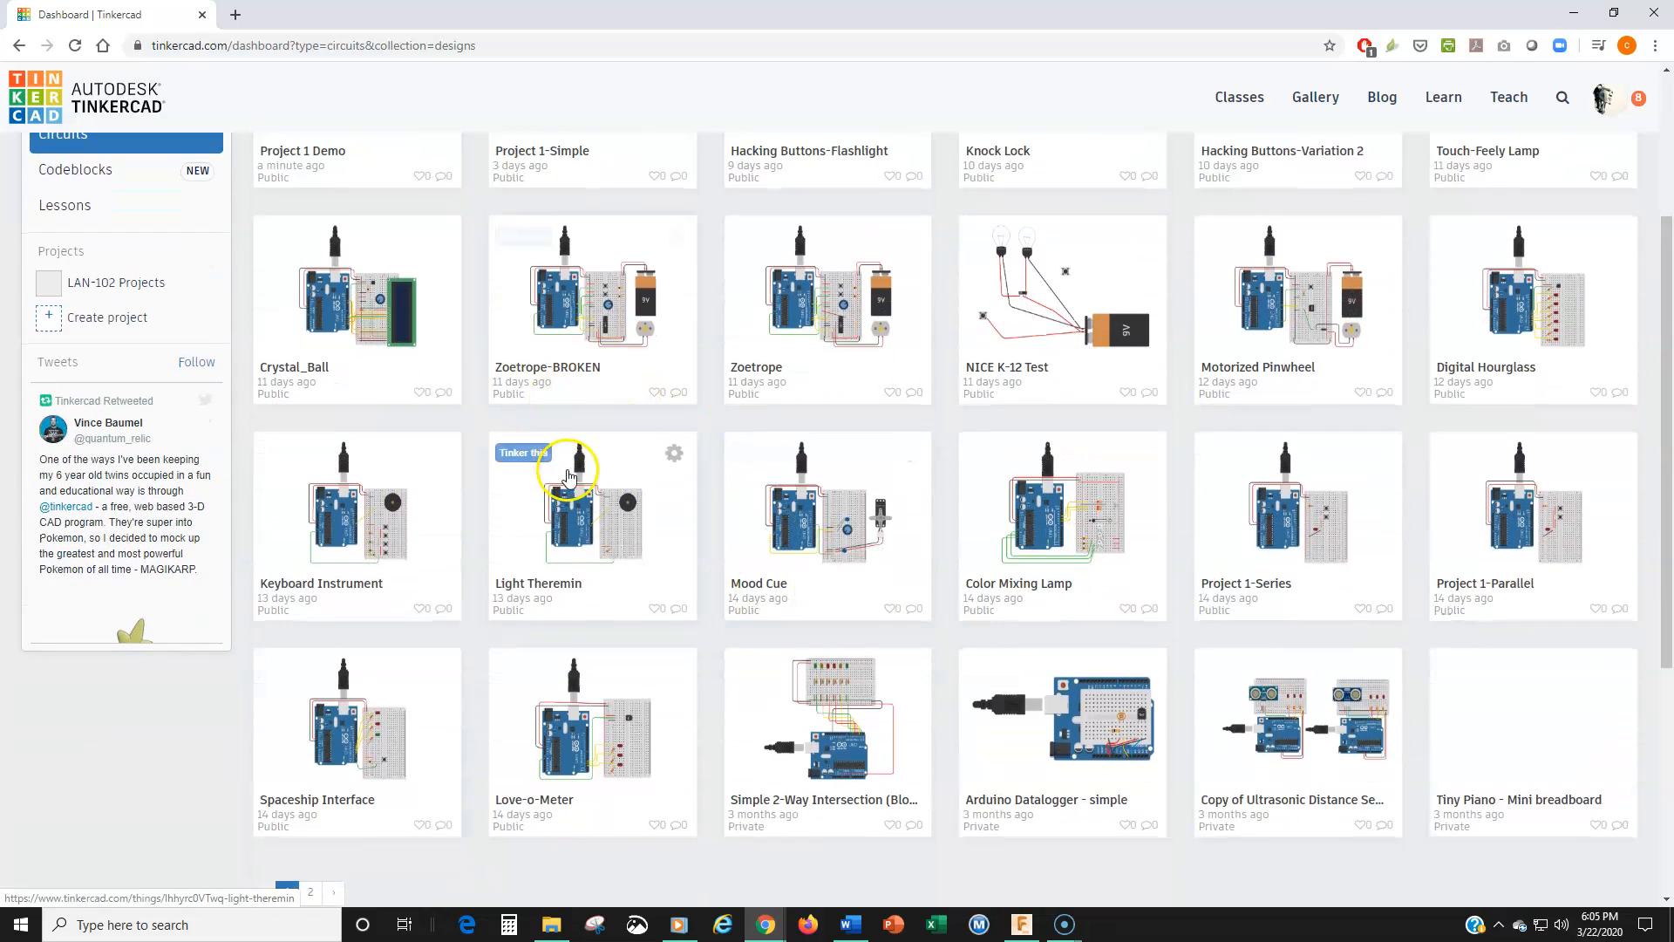
{"action": "scroll", "coordinate": [497, 427], "scroll_direction": "up", "scroll_amount": 2}
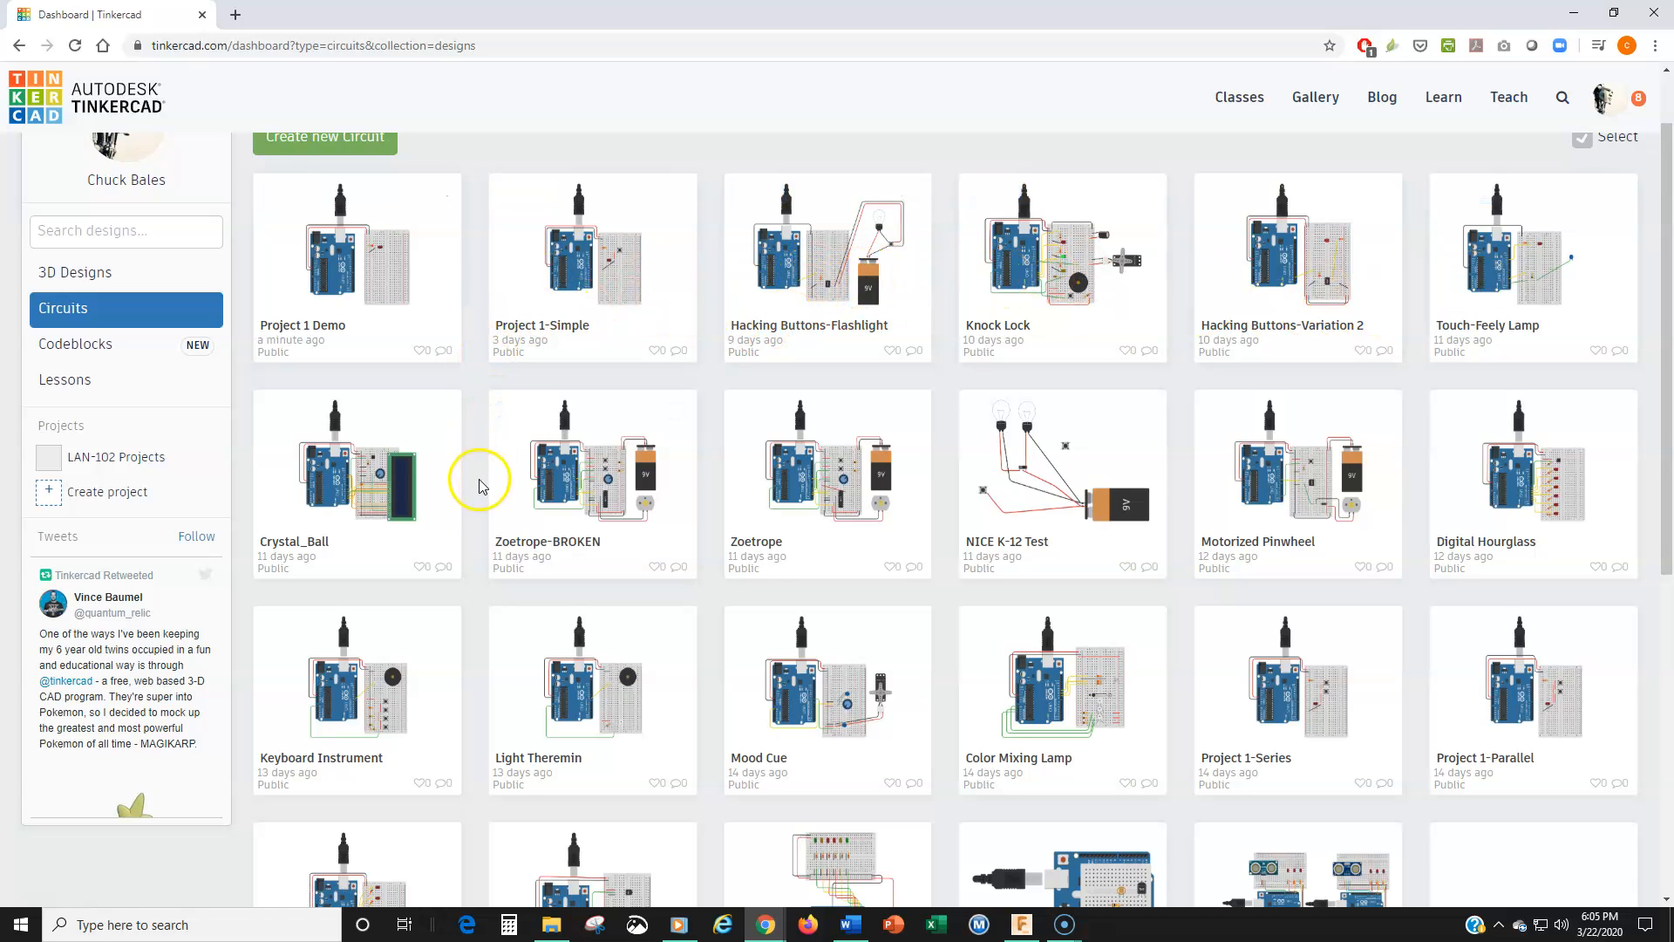
{"action": "scroll", "coordinate": [480, 480], "scroll_direction": "up", "scroll_amount": 1}
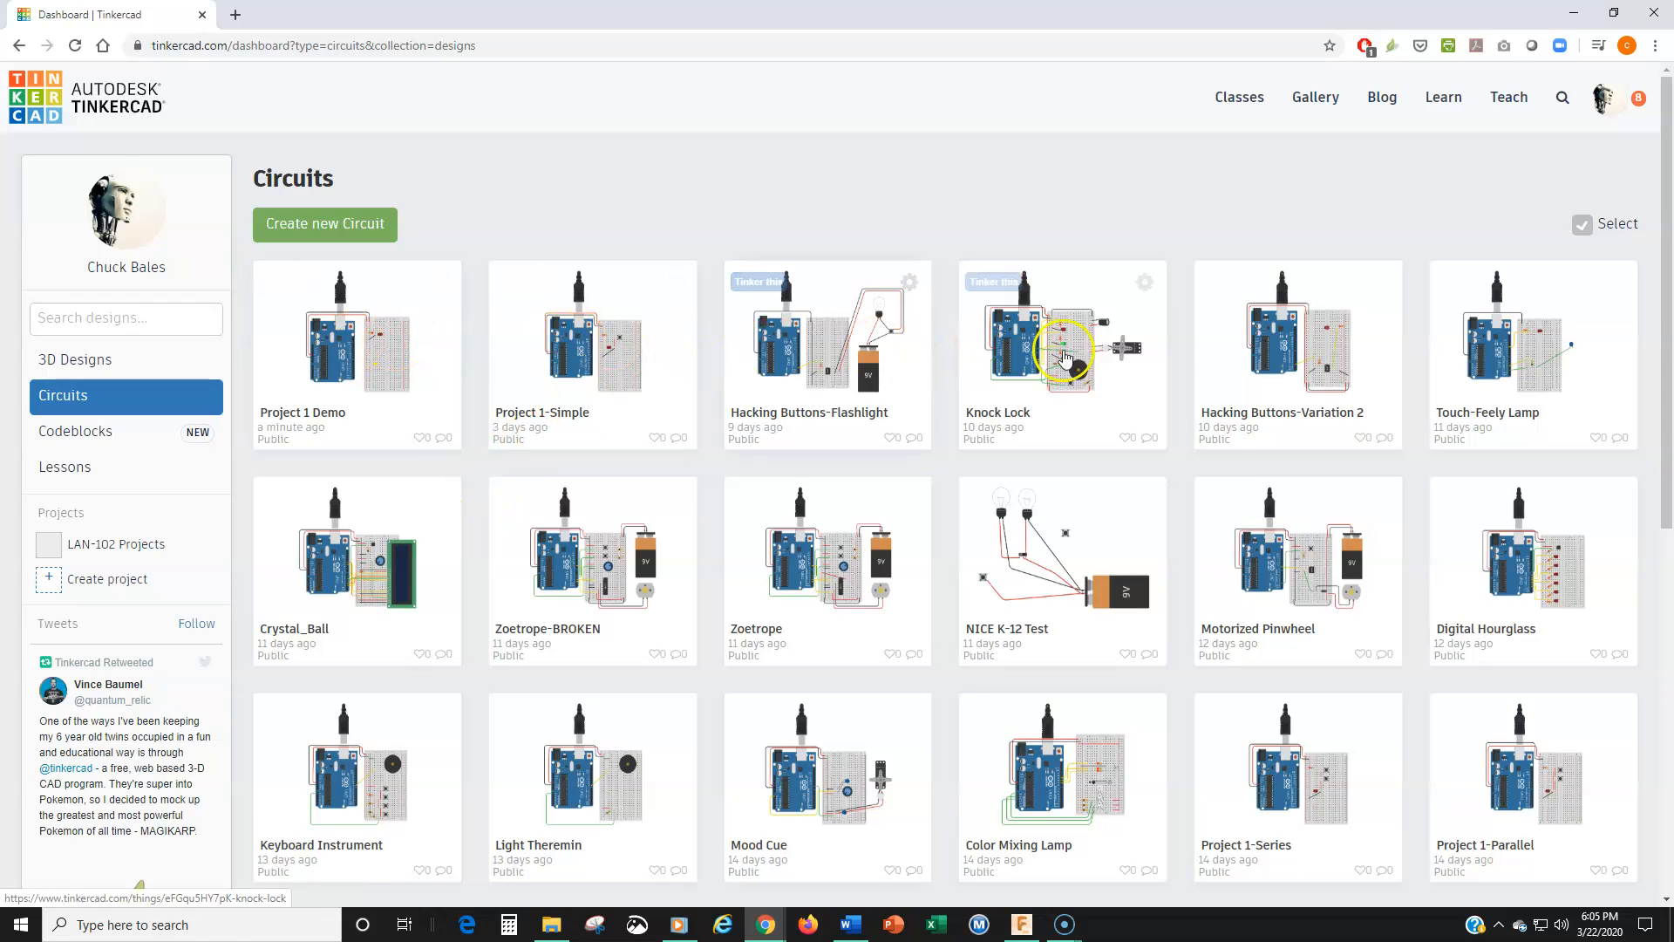